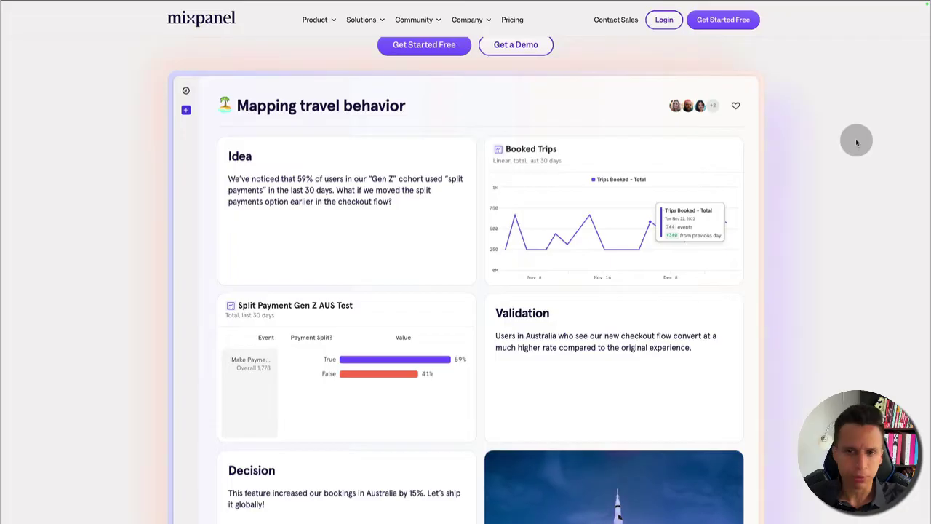
Step: Look through the Mixpanel homepage, from the travel behavior board to the integrations, unified data and customer sections, and return to its headline
mouse_move(333, 23)
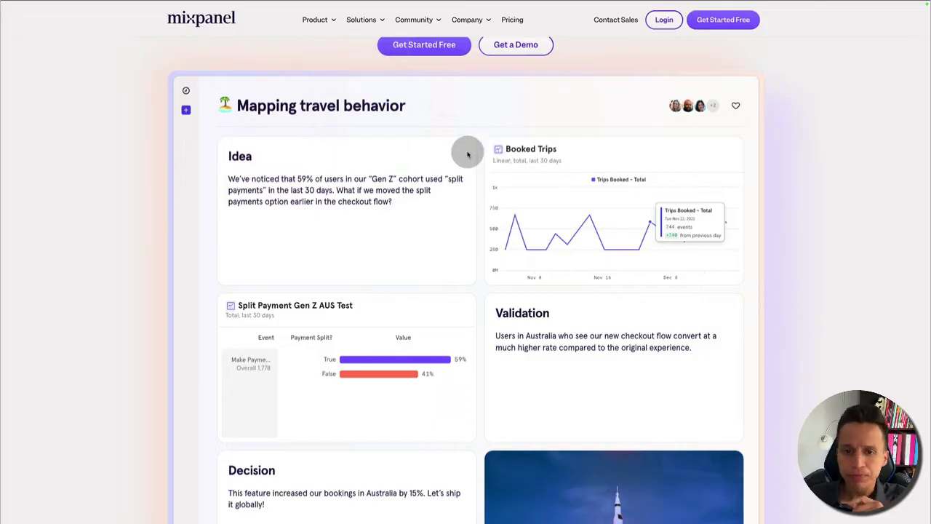
scroll(466, 152, down, 3)
scroll(466, 152, up, 3)
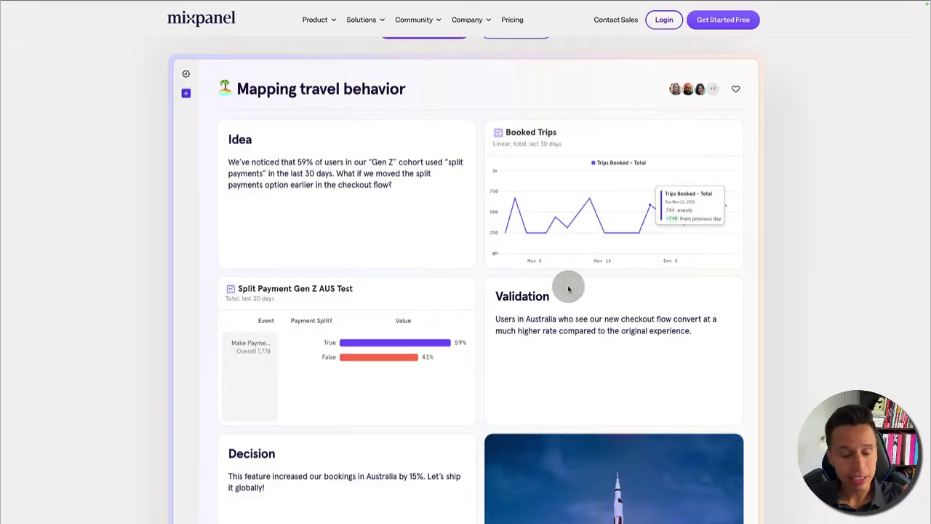
scroll(569, 288, down, 2)
scroll(569, 288, down, 10)
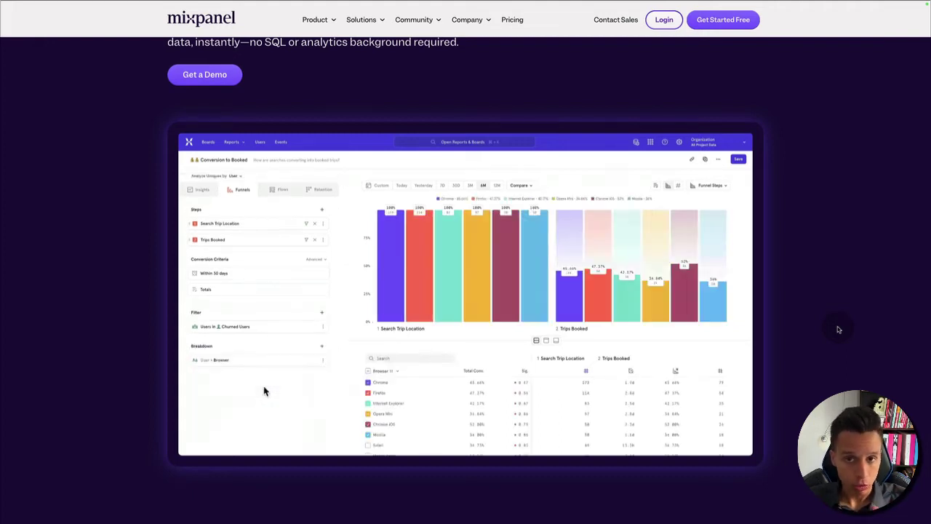
scroll(839, 330, down, 6)
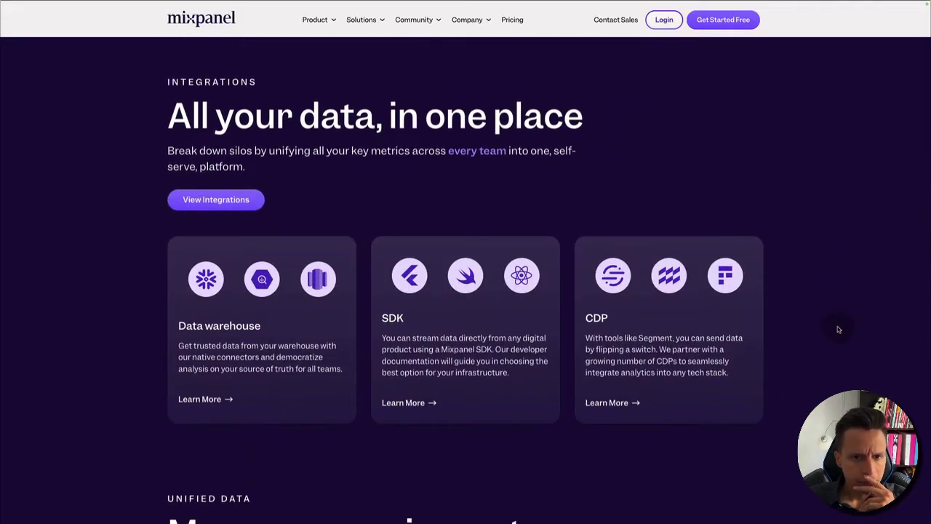
scroll(838, 330, down, 6)
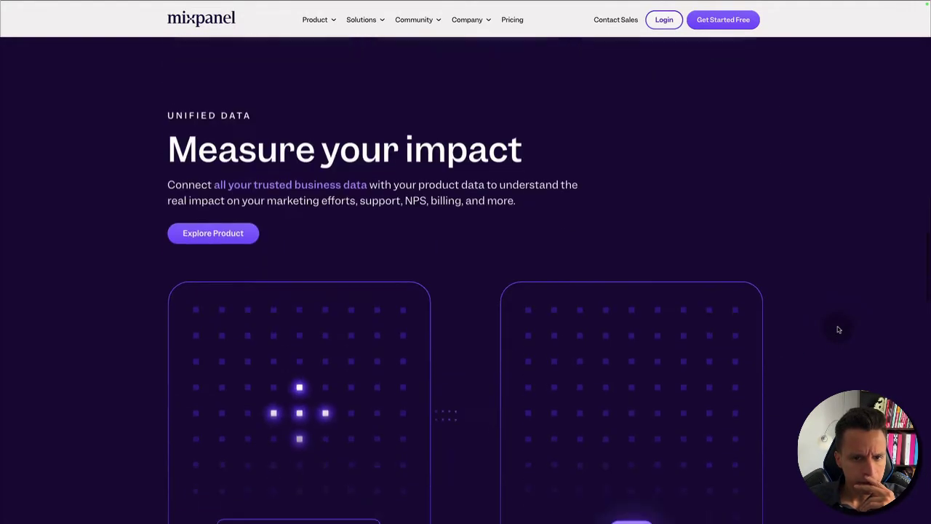
scroll(838, 329, down, 1)
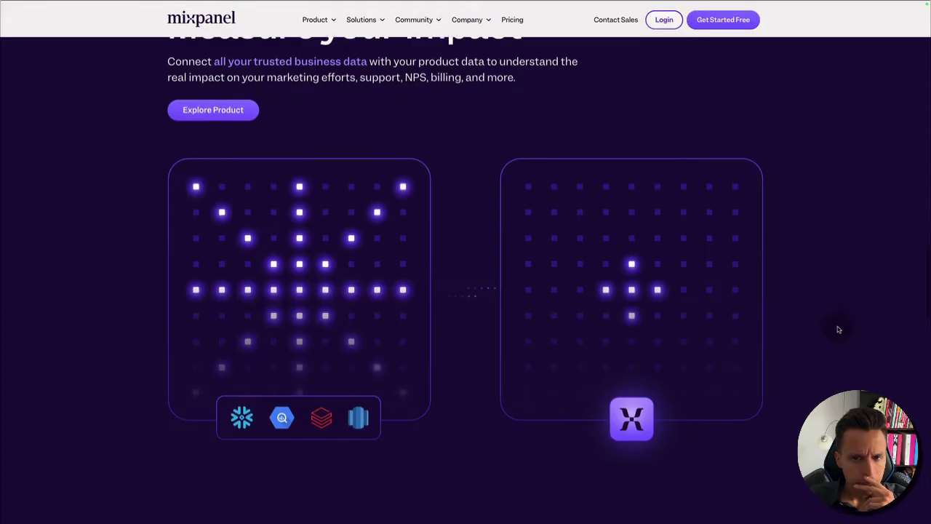
scroll(838, 330, down, 6)
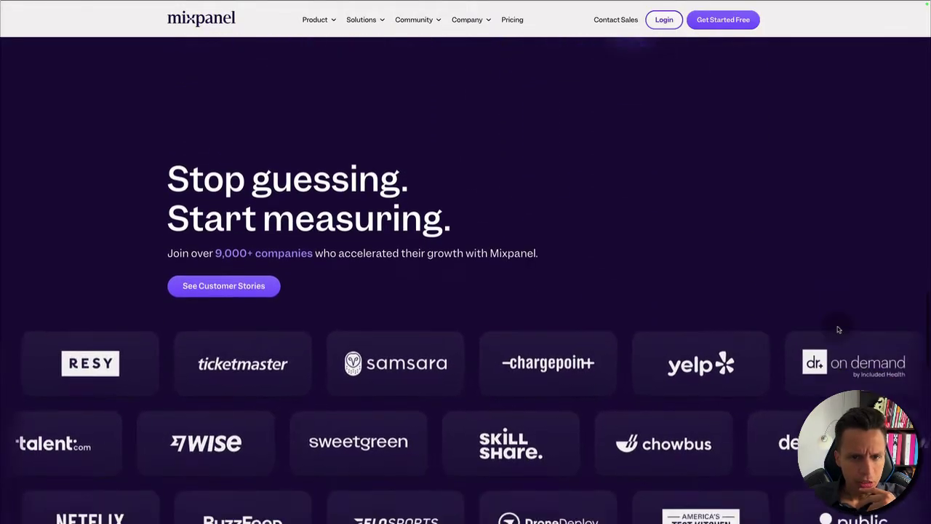
scroll(838, 330, down, 6)
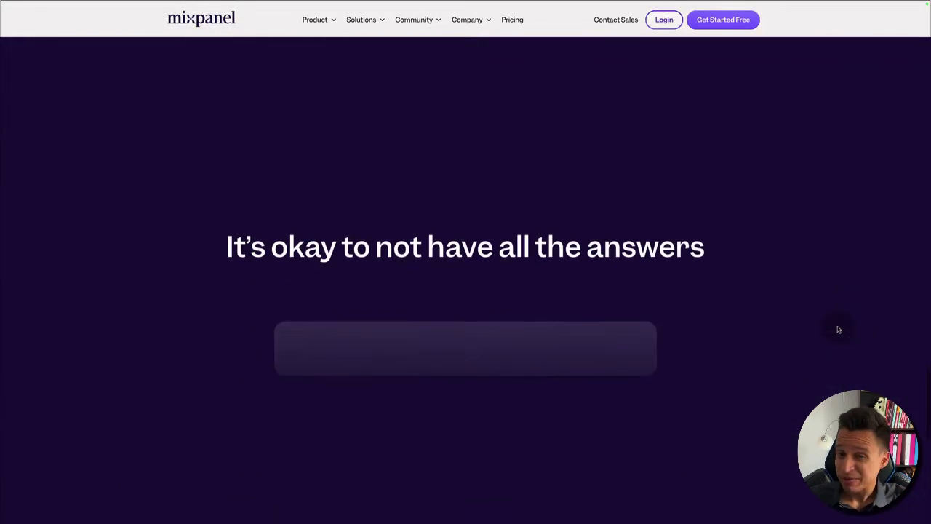
scroll(838, 329, up, 15)
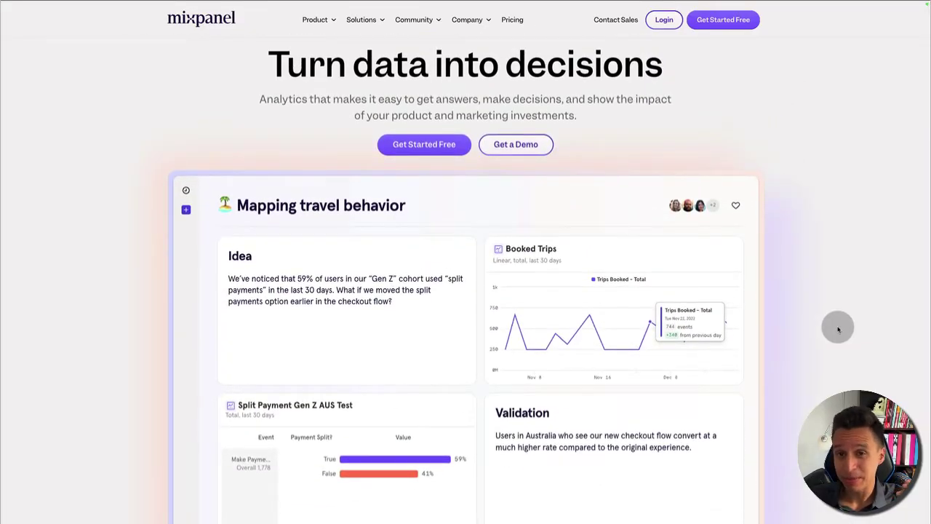
scroll(839, 330, up, 1)
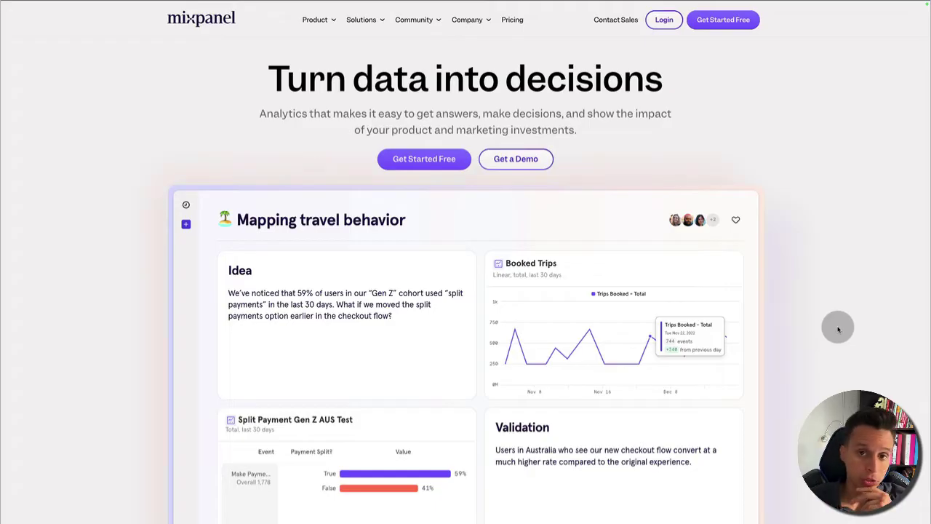
Step: Open the Mixpanel pricing plans and examine the Free plan's monthly event allowance
click(514, 20)
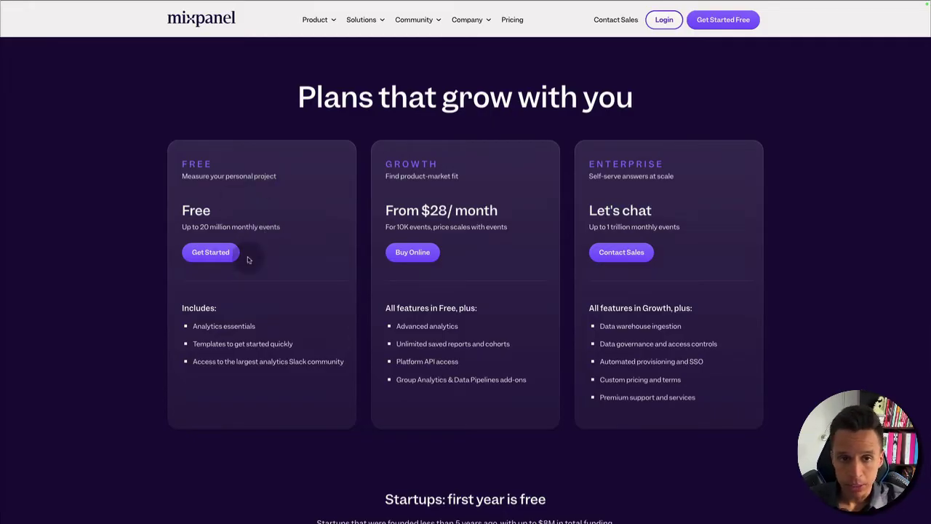
triple_click(245, 227)
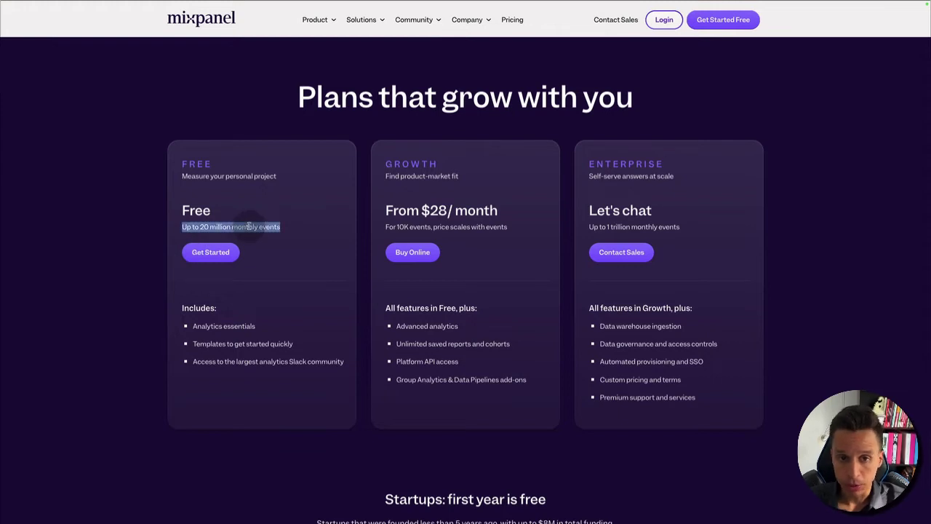
click(259, 251)
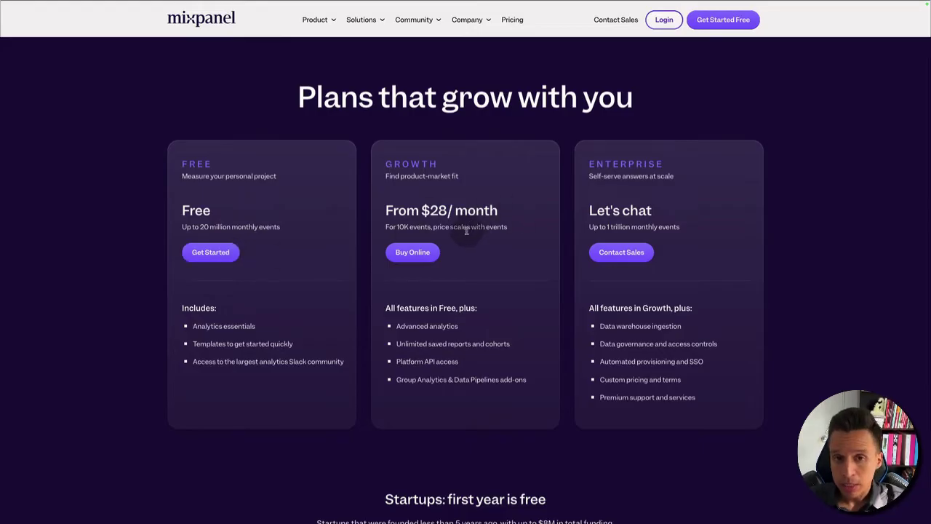
Step: Configure a Growth plan for 5M monthly events and compare annual billing with monthly billing, leaving it on Monthly
click(424, 255)
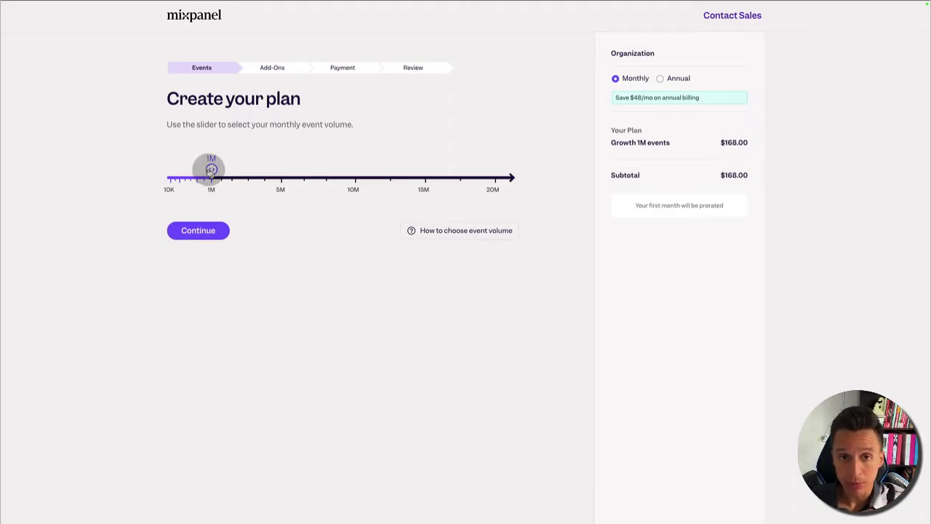
drag(209, 169, 282, 170)
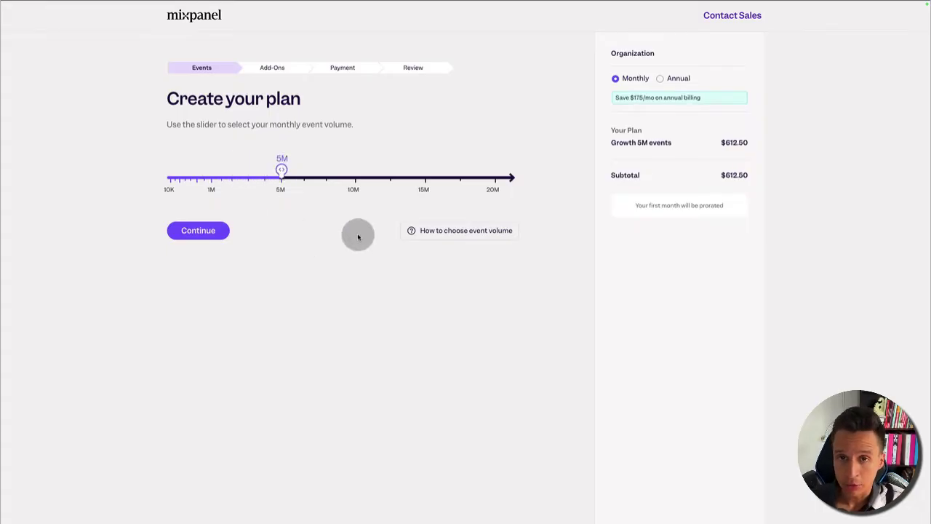
click(662, 80)
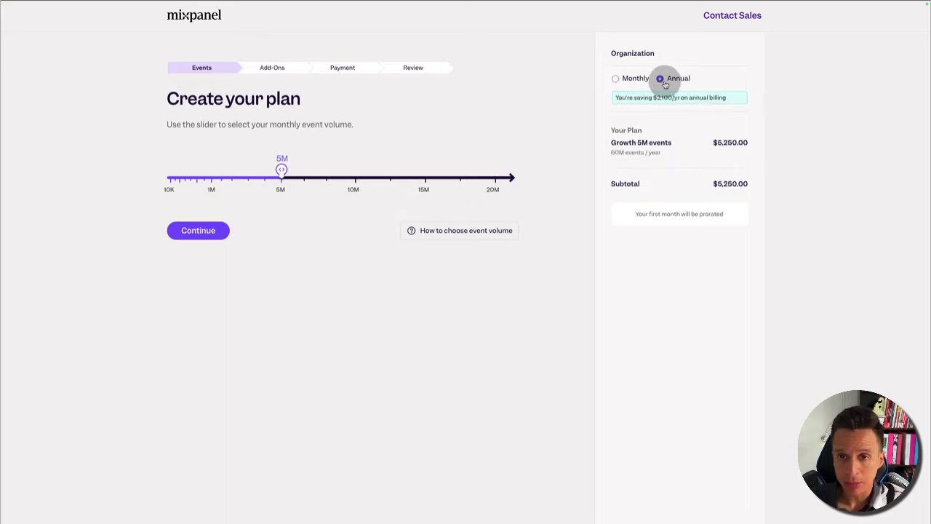
click(617, 78)
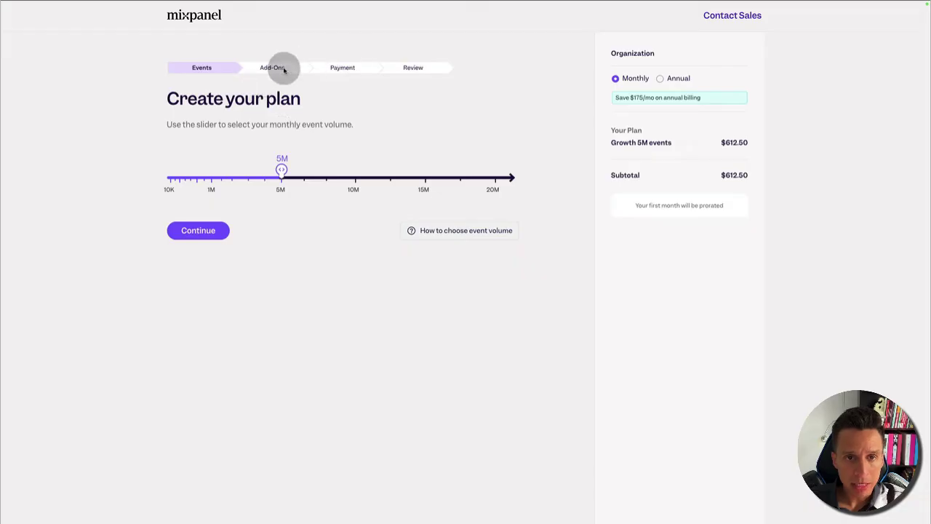
Step: Read the guidance on how to choose the plan's event volume and close it
click(202, 232)
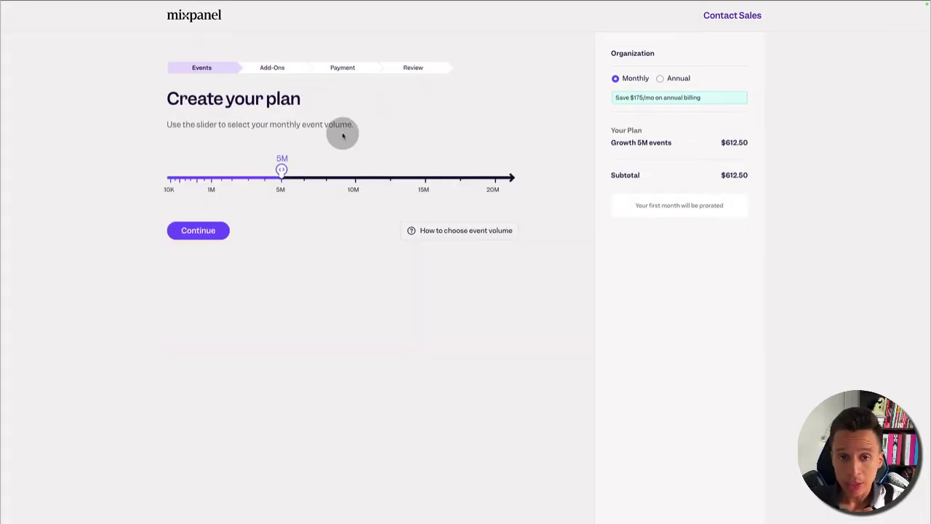
click(466, 230)
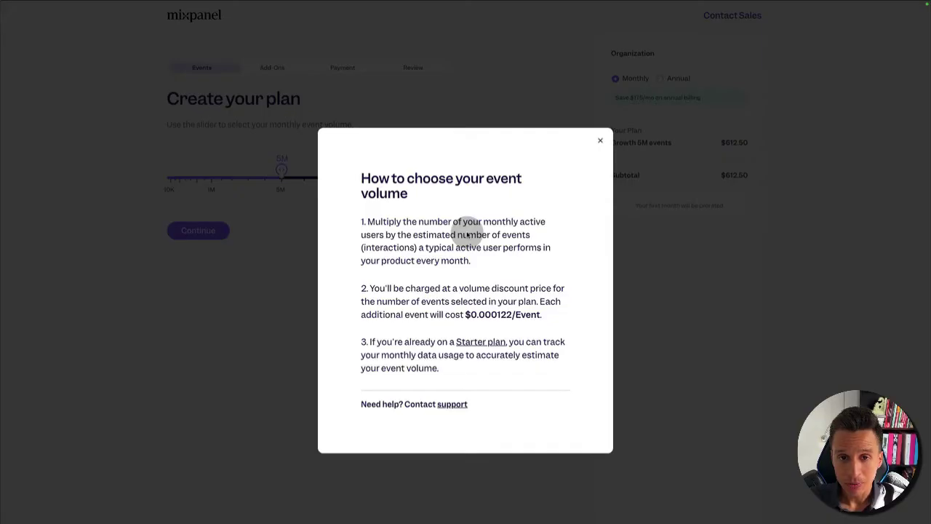
click(601, 143)
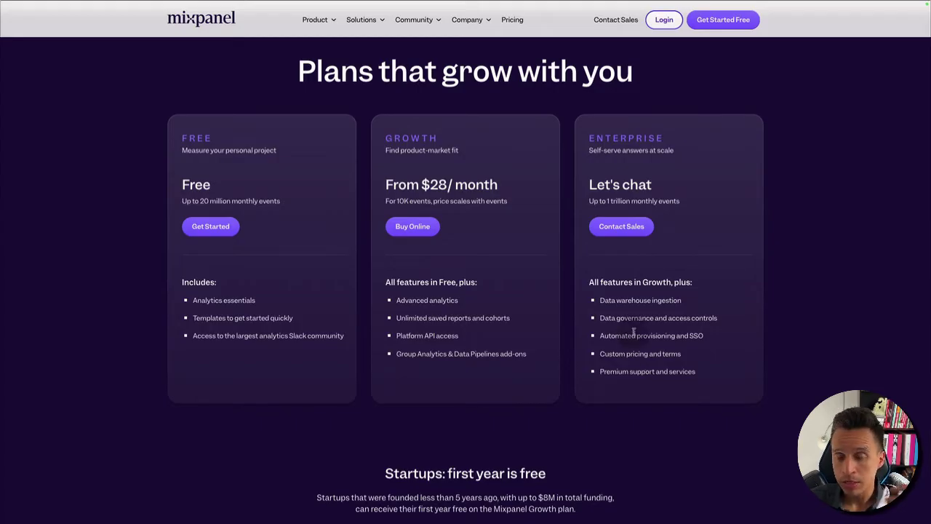
Step: Examine the Usage and Analytics rows in the pricing page's comparison of the Free, Growth and Enterprise plans
scroll(638, 346, down, 10)
scroll(563, 309, down, 2)
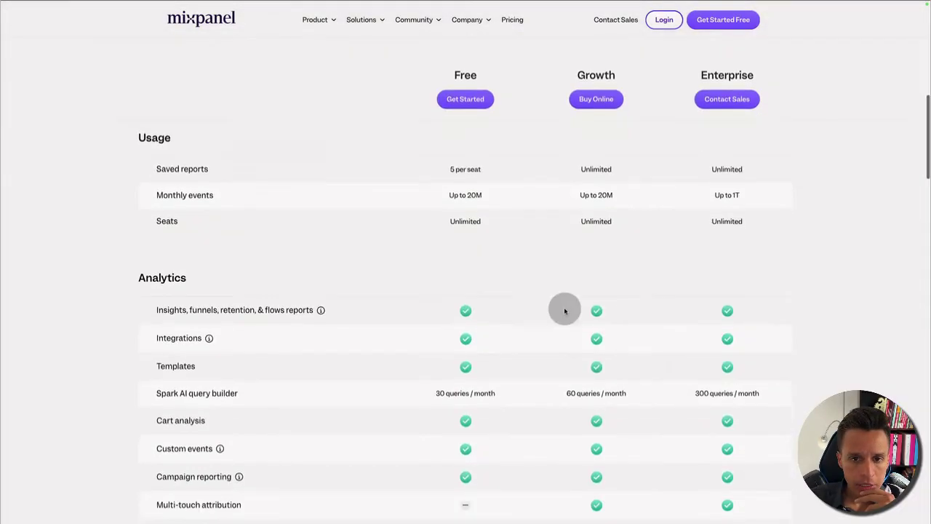
scroll(564, 312, up, 2)
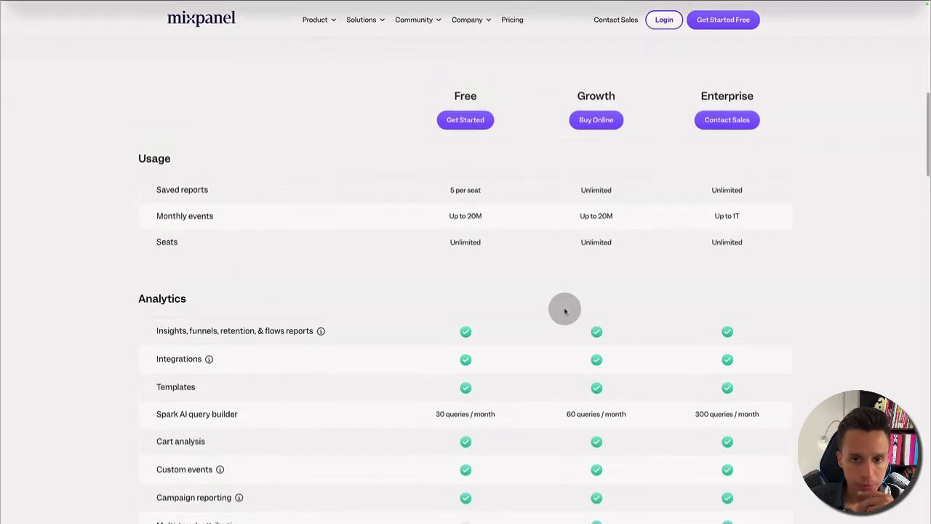
scroll(564, 311, down, 2)
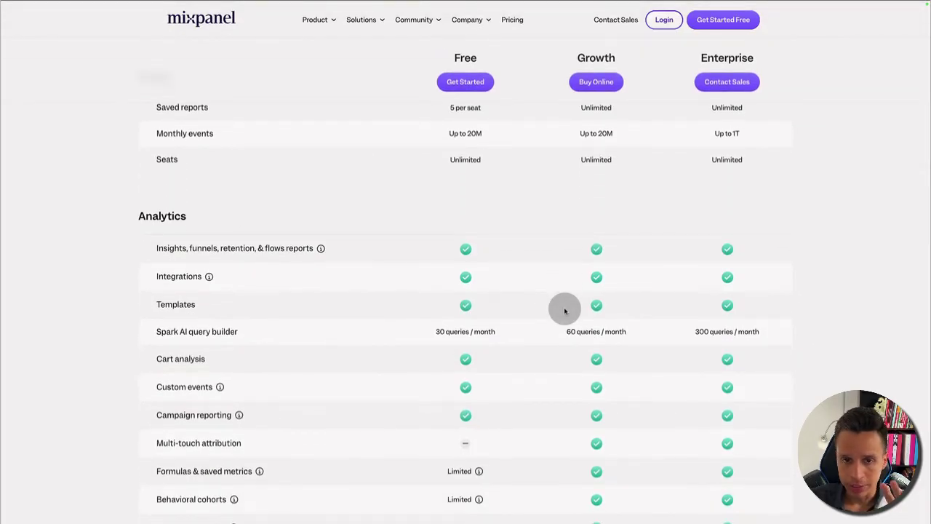
scroll(565, 312, down, 1)
scroll(564, 313, down, 1)
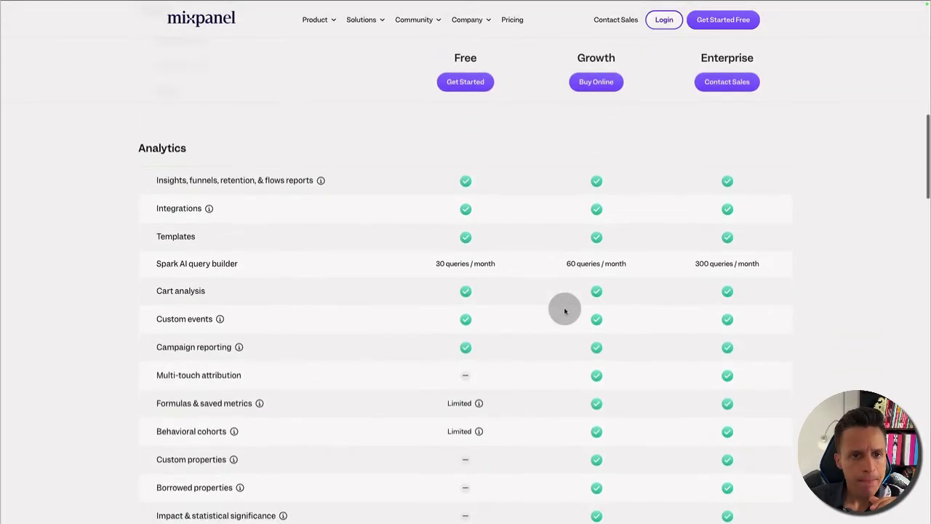
Step: Highlight the Spark AI query builder row label and compare its monthly query limits across the plans
triple_click(197, 265)
triple_click(211, 264)
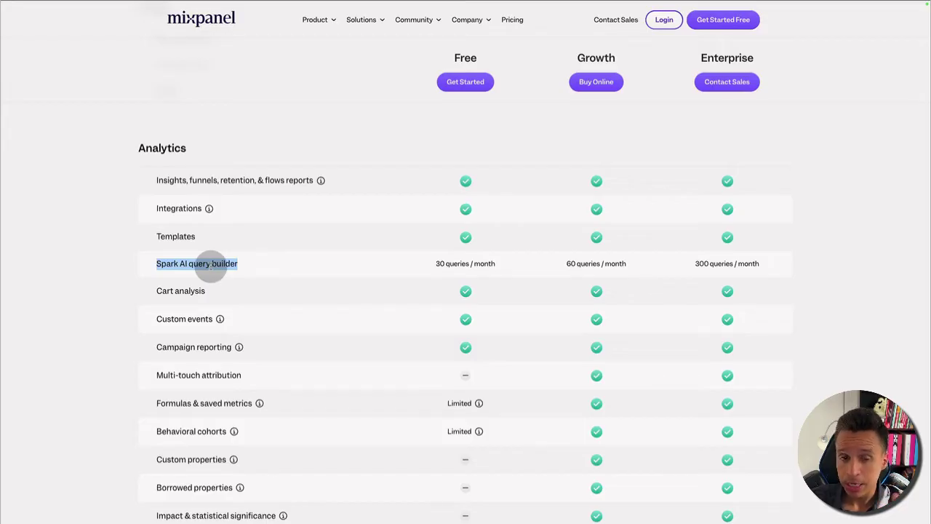
triple_click(220, 266)
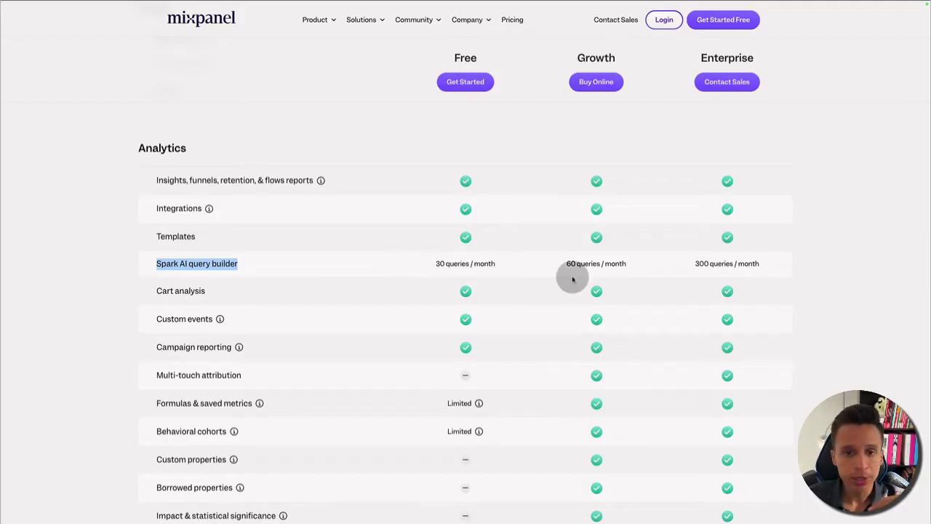
Step: Highlight the Formulas & saved metrics feature in the Analytics comparison and check its availability in each plan
scroll(569, 276, down, 2)
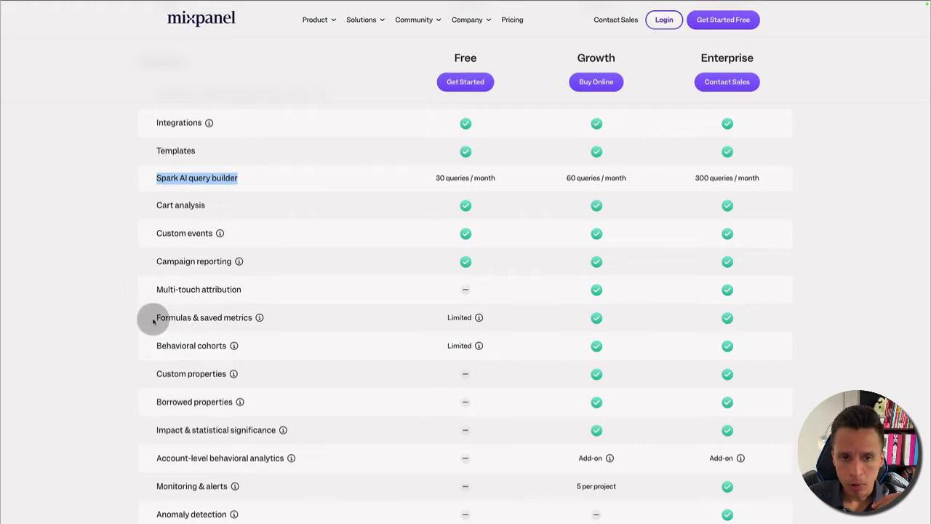
drag(153, 317, 238, 349)
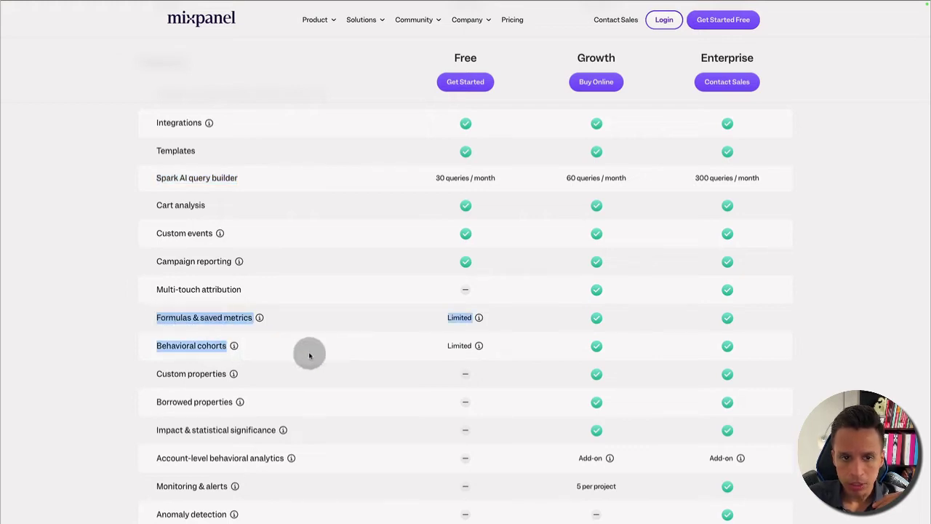
click(220, 324)
triple_click(220, 323)
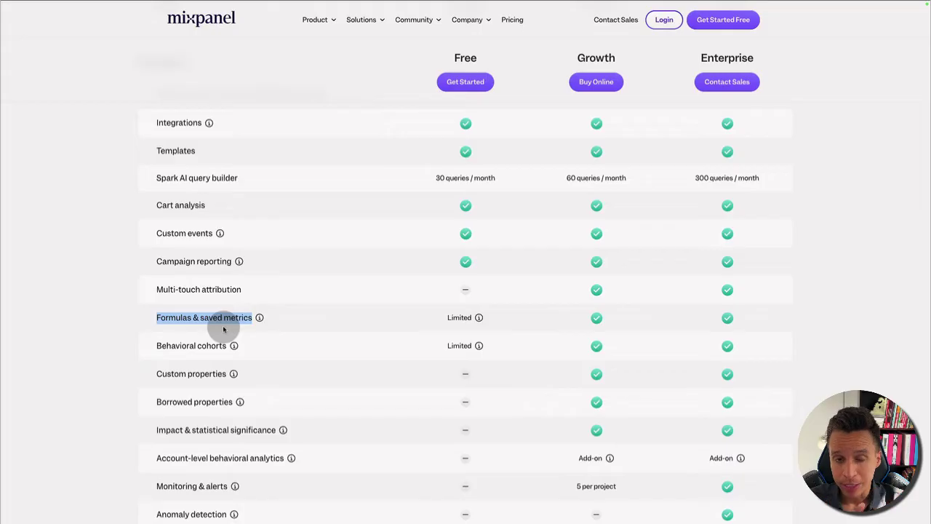
click(219, 326)
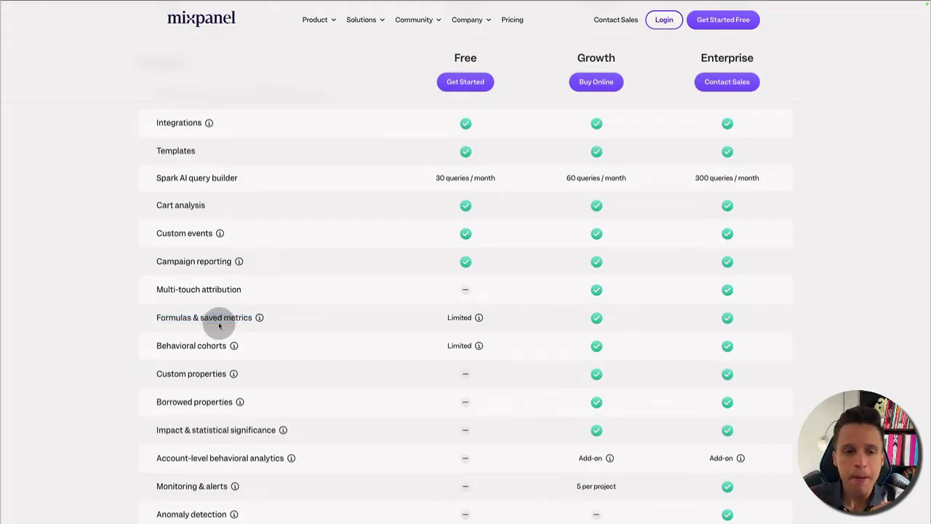
Step: Highlight the Behavioral cohorts feature in the plan comparison and check its availability in each plan
scroll(219, 326, down, 1)
triple_click(192, 336)
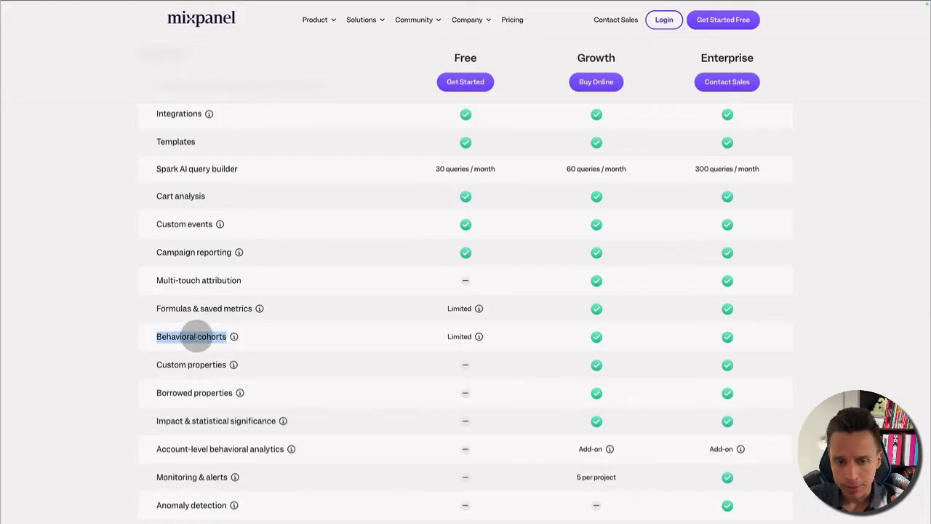
double_click(211, 336)
scroll(211, 336, down, 1)
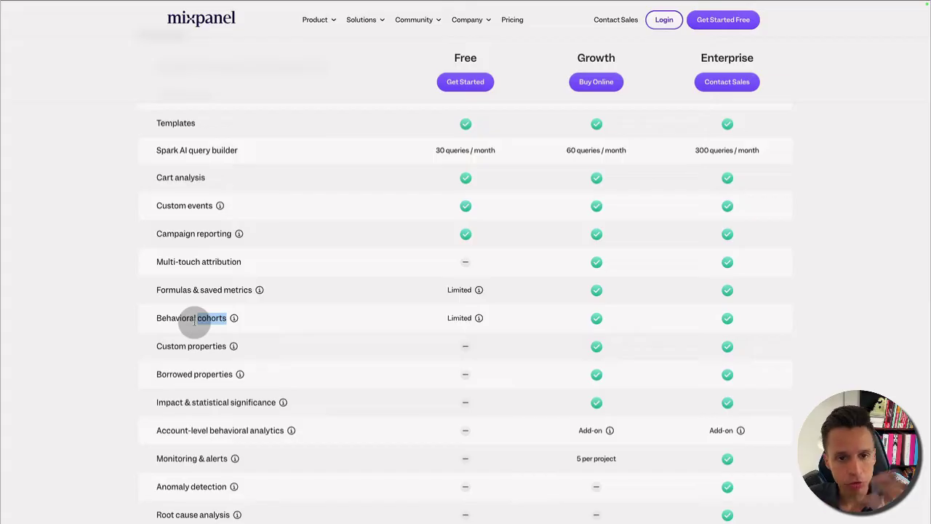
Step: Highlight the Impact & statistical significance feature in the plan comparison and check which plans include it
scroll(195, 320, down, 3)
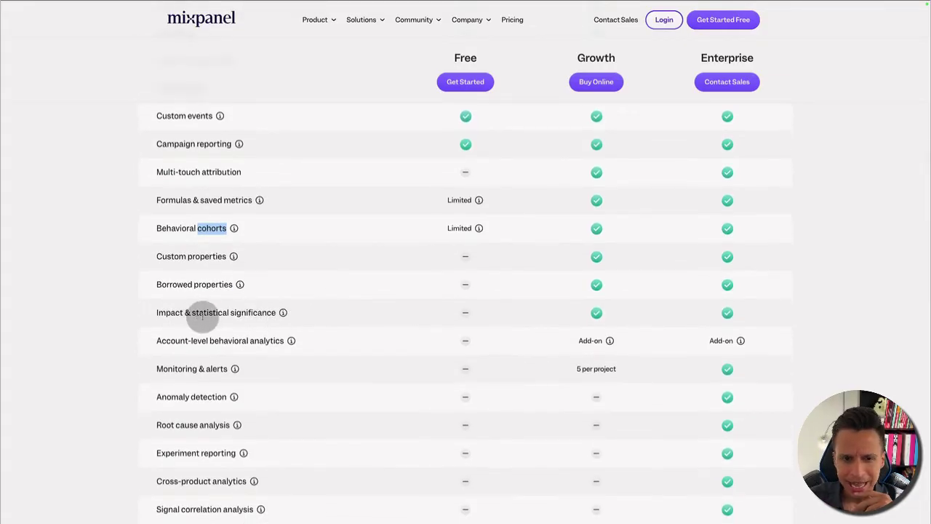
triple_click(214, 314)
triple_click(228, 315)
double_click(228, 314)
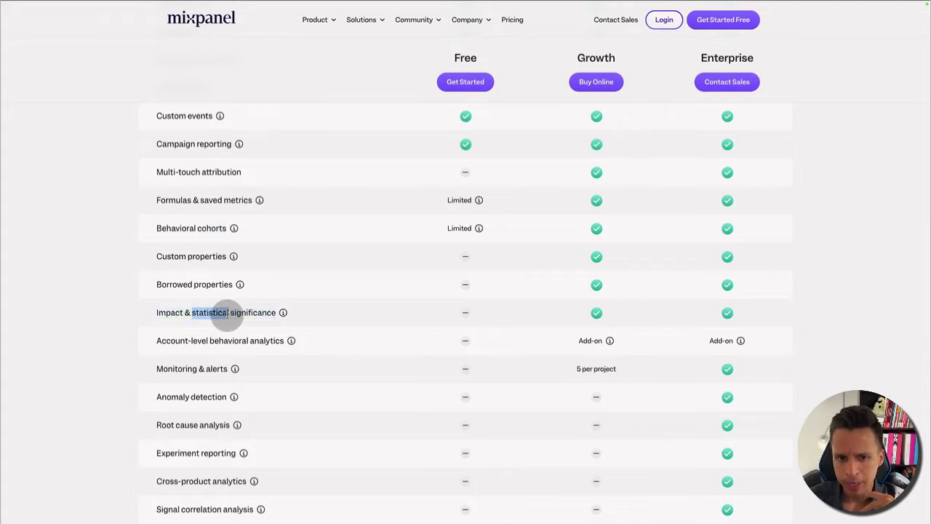
click(228, 314)
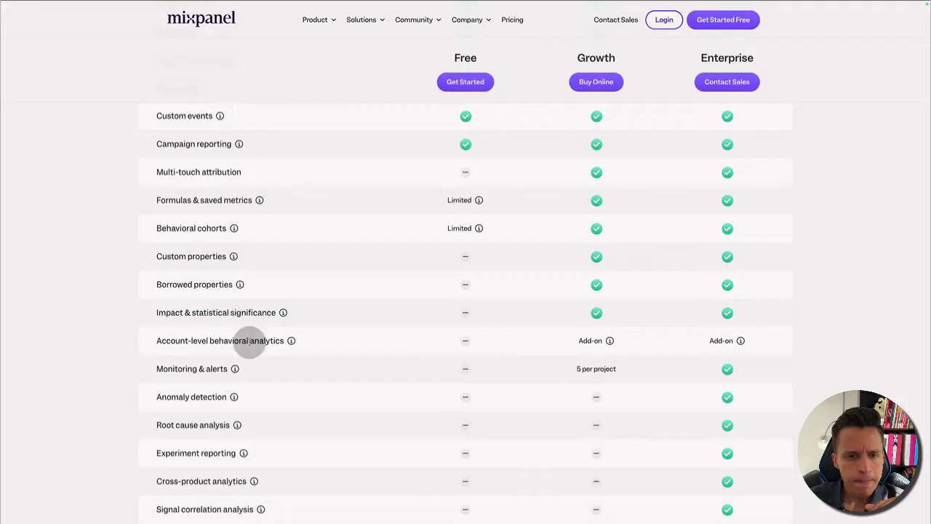
Step: Compare the remaining Analytics features, from Account-level behavioral analytics to Signal correlation analysis, across the Free, Growth and Enterprise plans
scroll(245, 339, down, 1)
scroll(209, 375, down, 5)
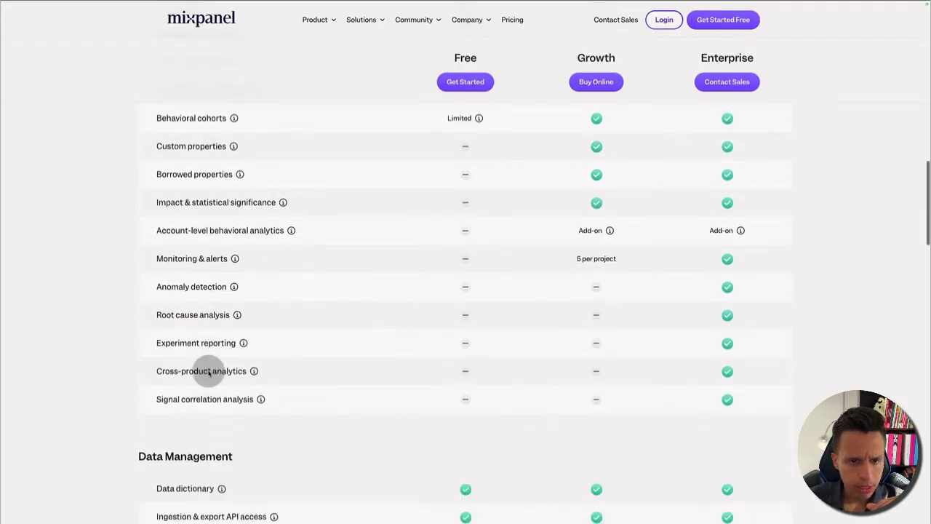
scroll(211, 364, down, 6)
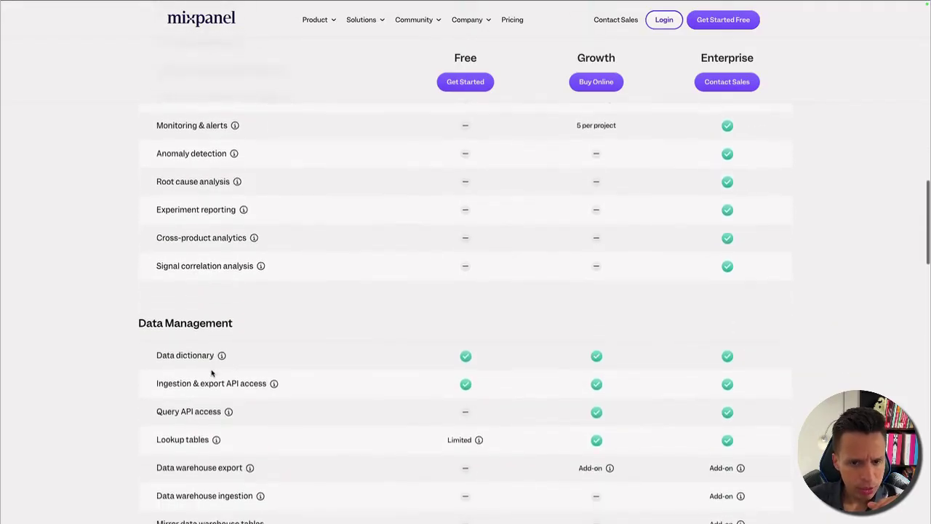
scroll(266, 378, up, 12)
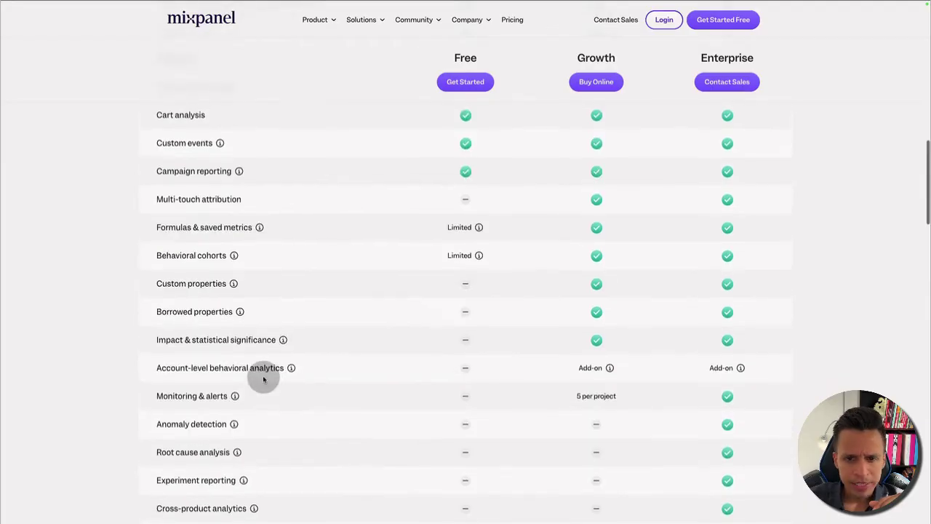
scroll(337, 381, down, 1)
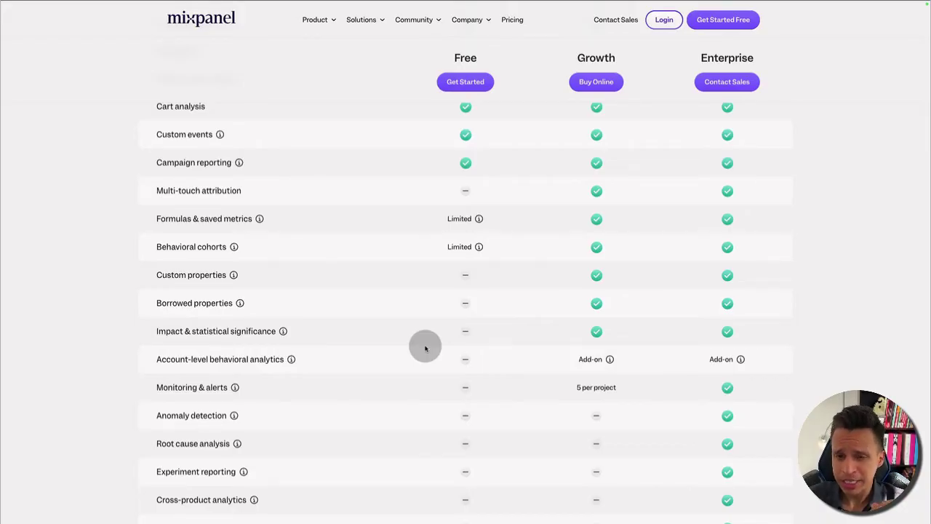
Step: Examine the Data Management and Governance & Security features offered by each Mixpanel plan
scroll(426, 348, down, 15)
scroll(426, 348, up, 5)
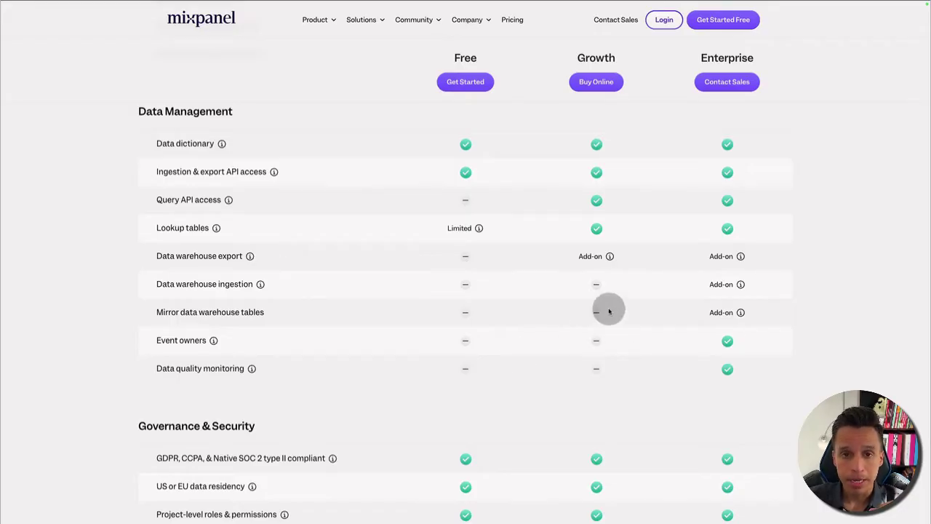
scroll(649, 219, down, 5)
scroll(649, 220, down, 3)
scroll(649, 220, up, 10)
scroll(649, 220, up, 5)
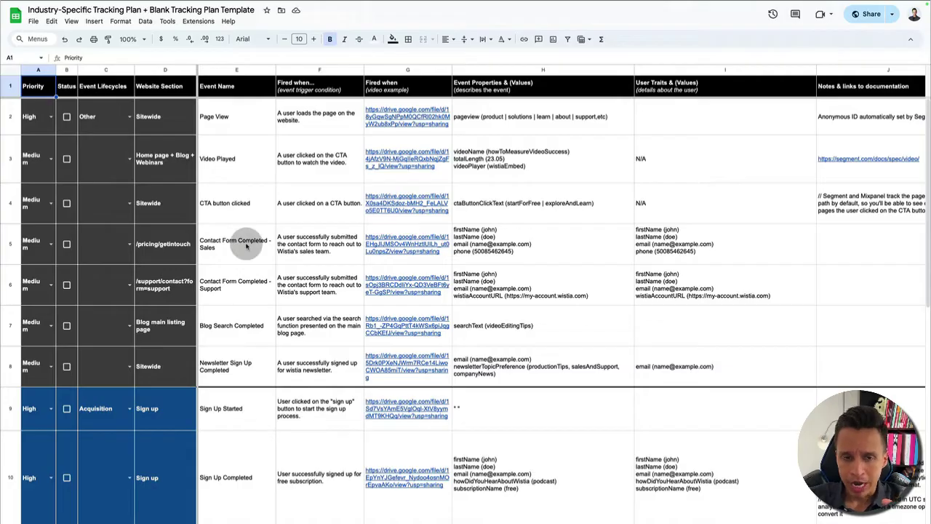
Step: In the Google Sheets tracking plan template, highlight the website plan's Event Name column and look through the other industry plans
click(239, 69)
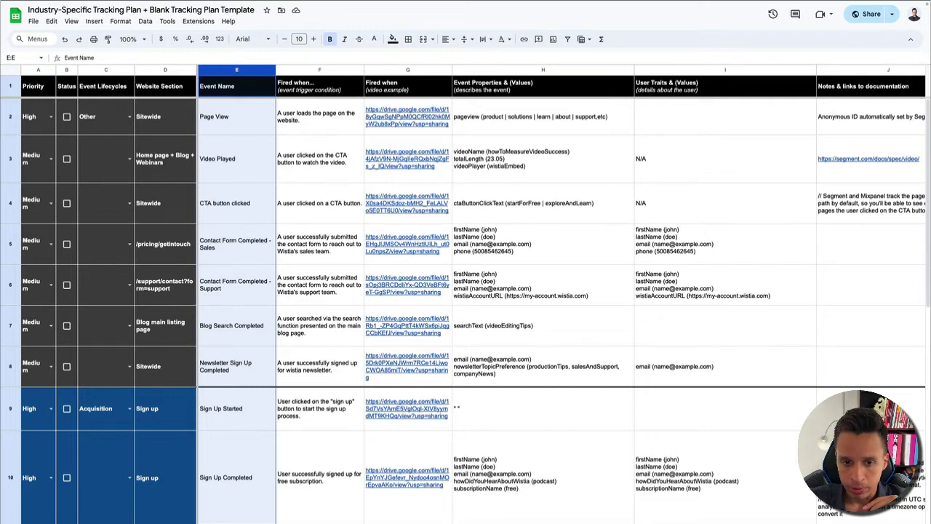
key(ctrl+shift+Page_Down)
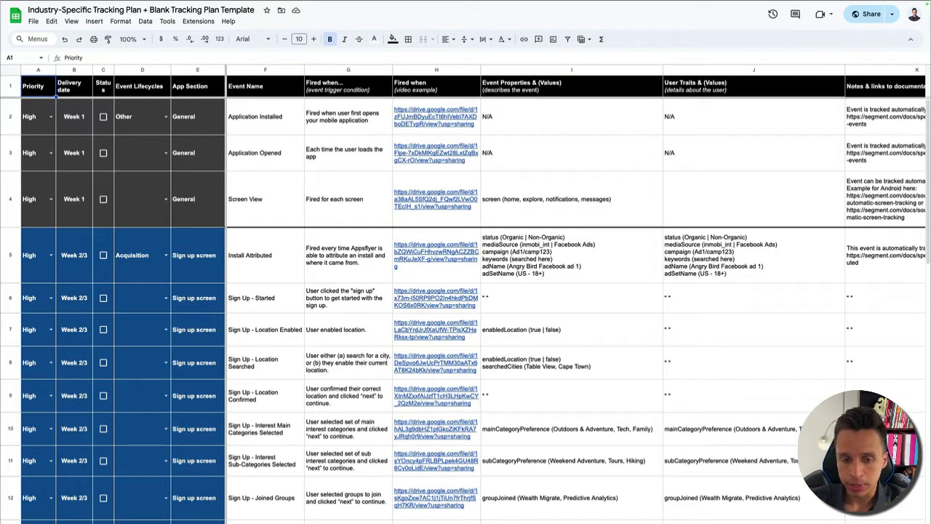
key(ctrl+shift+Page_Up)
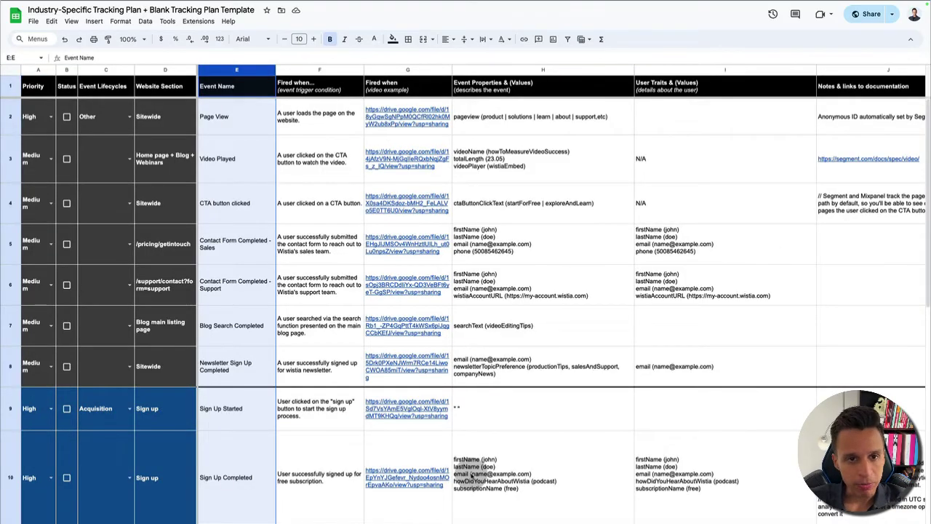
key(ctrl+shift+Page_Down)
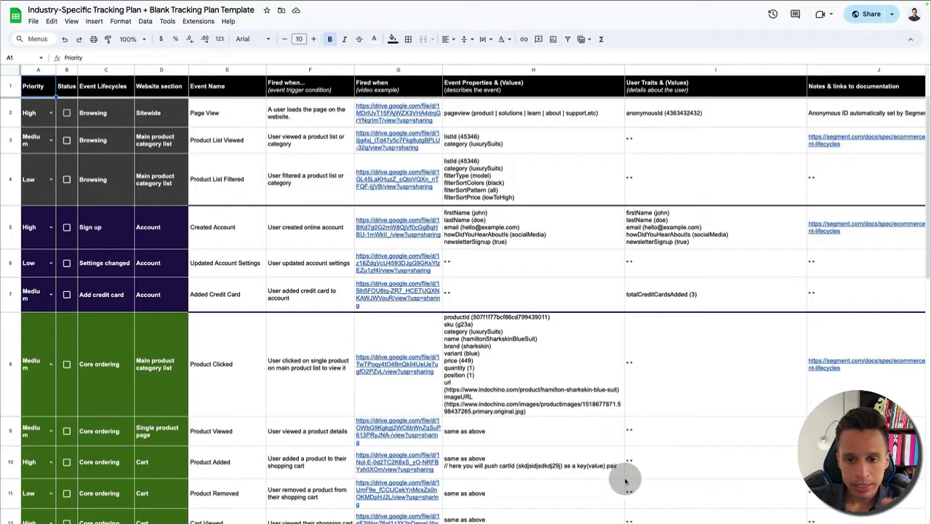
key(ctrl+shift+Page_Down)
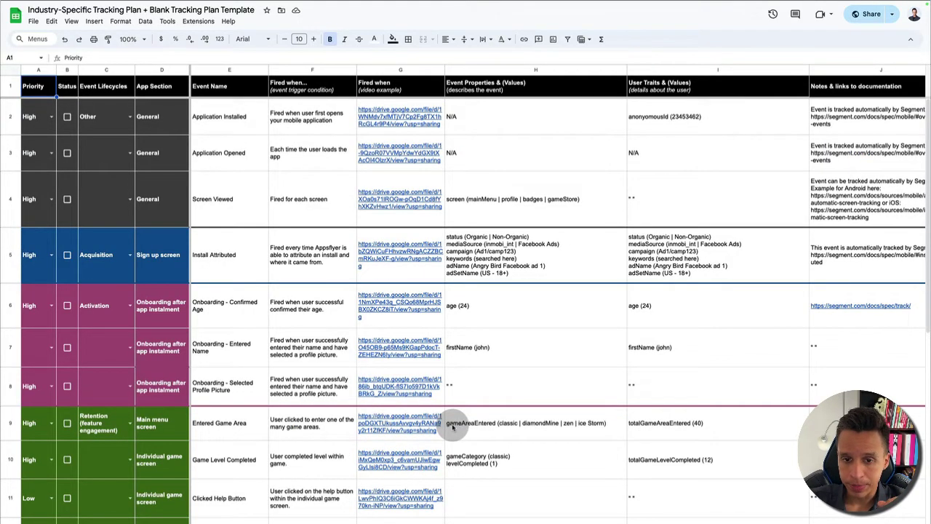
Step: Review the e-commerce plan's checkout, refund and coupon events and return to the mobile game plan
scroll(657, 432, down, 5)
scroll(656, 437, up, 5)
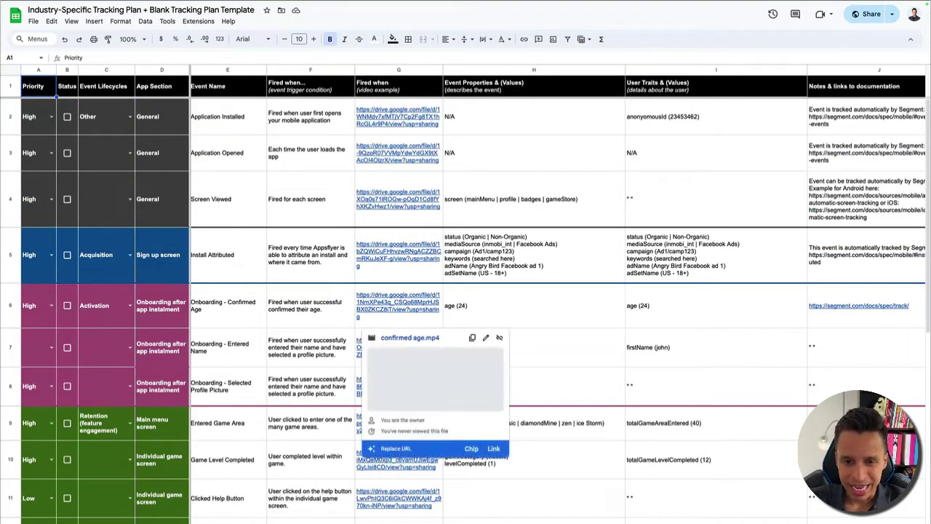
key(ctrl+shift+Page_Up)
scroll(315, 427, down, 5)
scroll(316, 426, up, 5)
scroll(316, 427, down, 10)
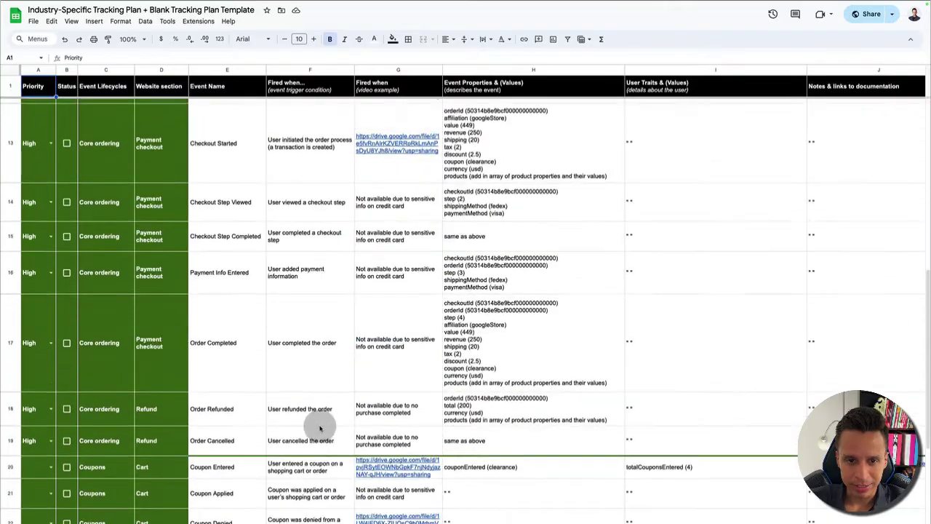
scroll(321, 428, down, 1)
key(ctrl+shift+Page_Down)
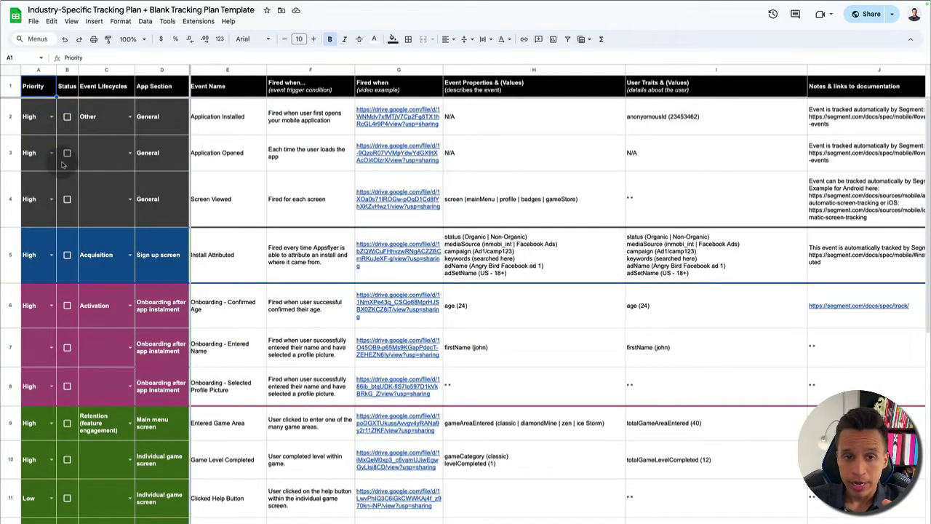
Step: Highlight the mobile game plan's Event Name column and its Screen Viewed event
scroll(227, 72, left, 1)
click(228, 72)
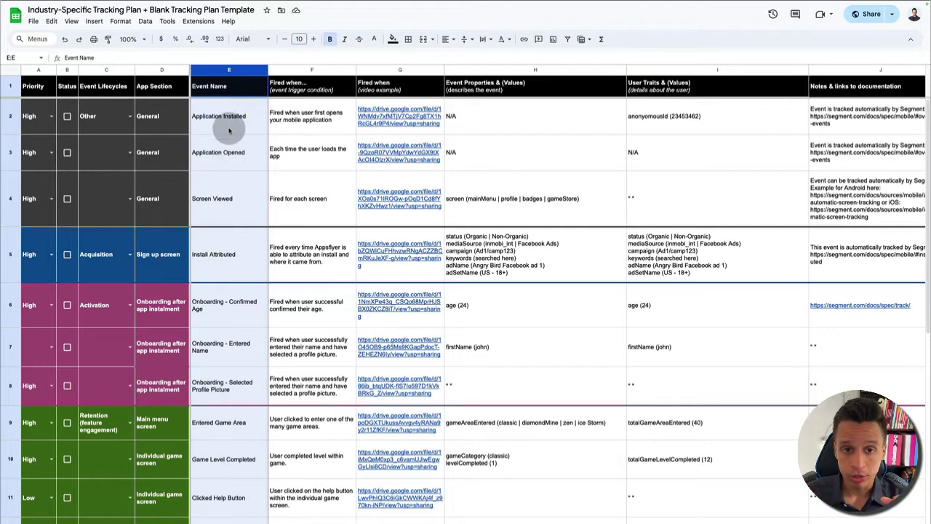
scroll(250, 165, down, 1)
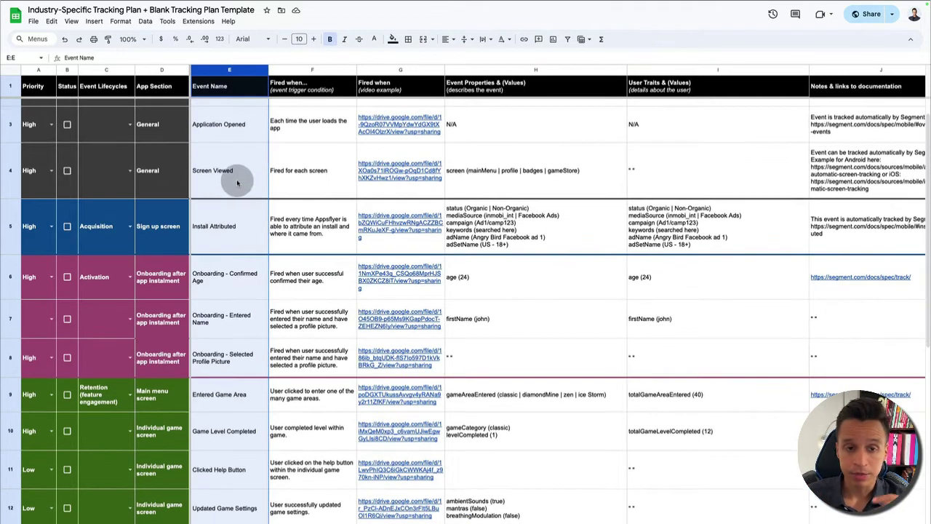
click(240, 176)
Step: Select the three onboarding event names, from Onboarding - Confirmed Age to Onboarding - Selected Profile Picture
scroll(250, 247, down, 2)
scroll(250, 248, down, 1)
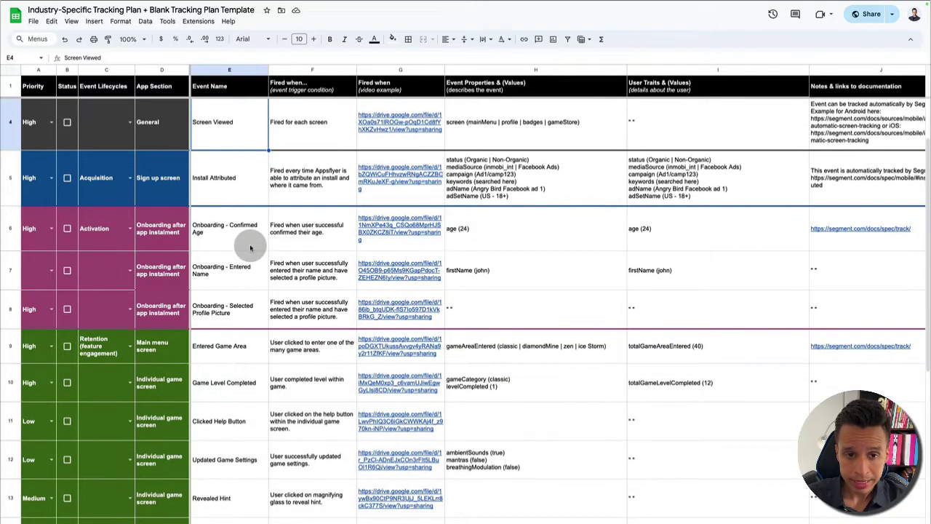
click(246, 236)
shift+click(239, 317)
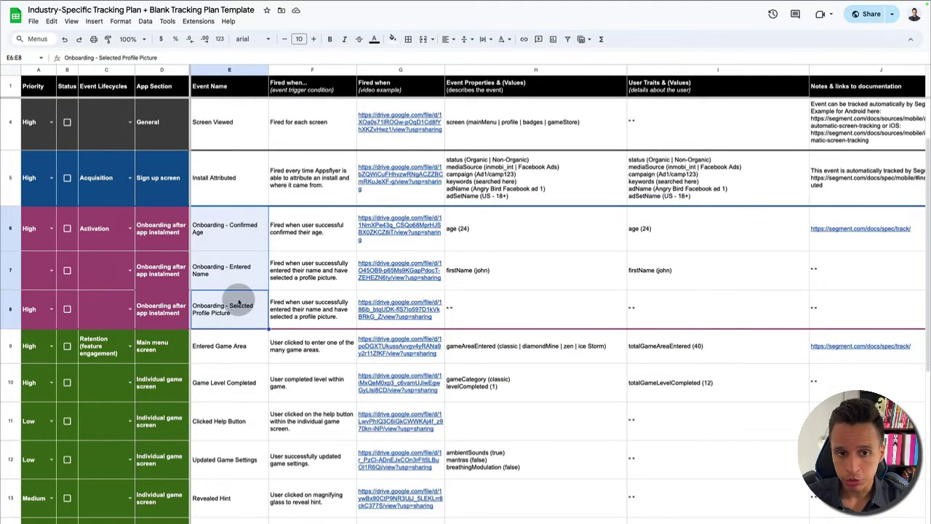
Step: Highlight the Entered Game Area and Game Level Completed events among the retention events
scroll(250, 292, down, 3)
click(233, 234)
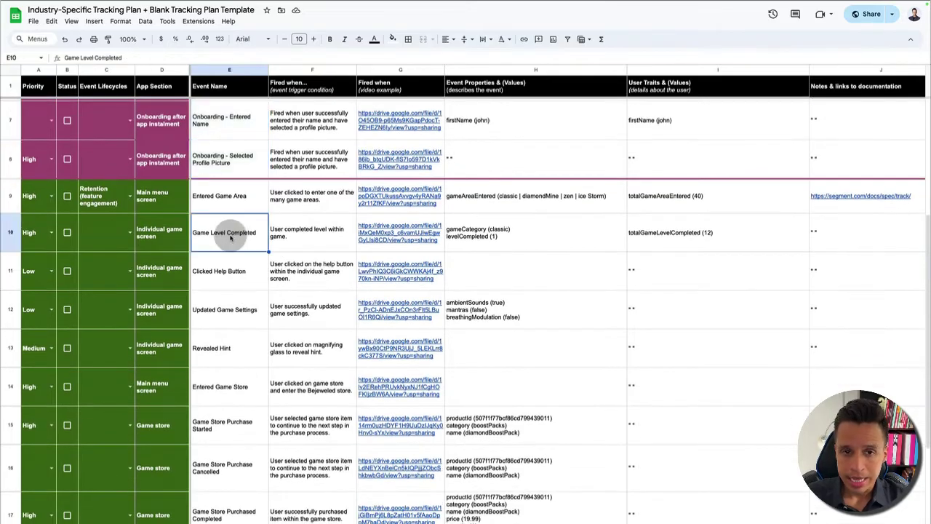
click(234, 199)
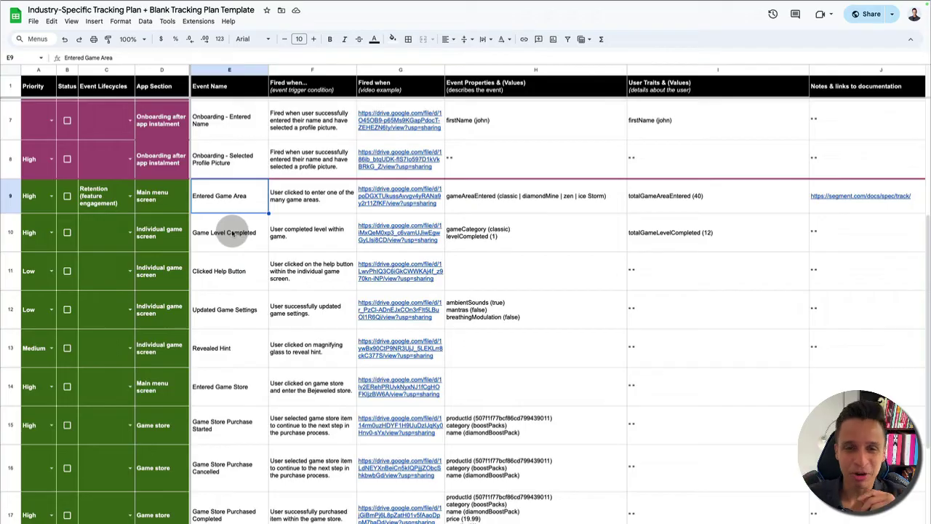
click(228, 232)
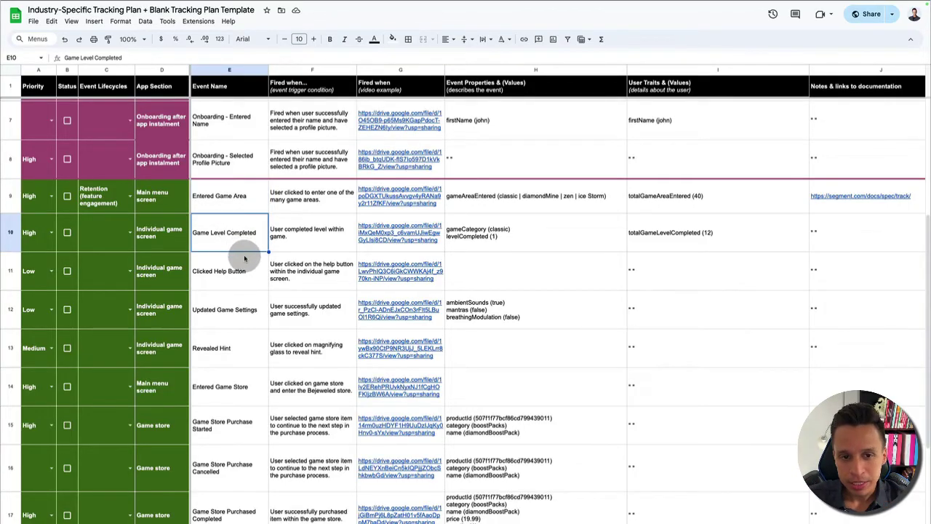
Step: Highlight the Revealed Hint, Profile - Badges Unlocked and Game Store Purchased Completed events in the mobile game plan
scroll(248, 266, down, 1)
scroll(249, 271, down, 1)
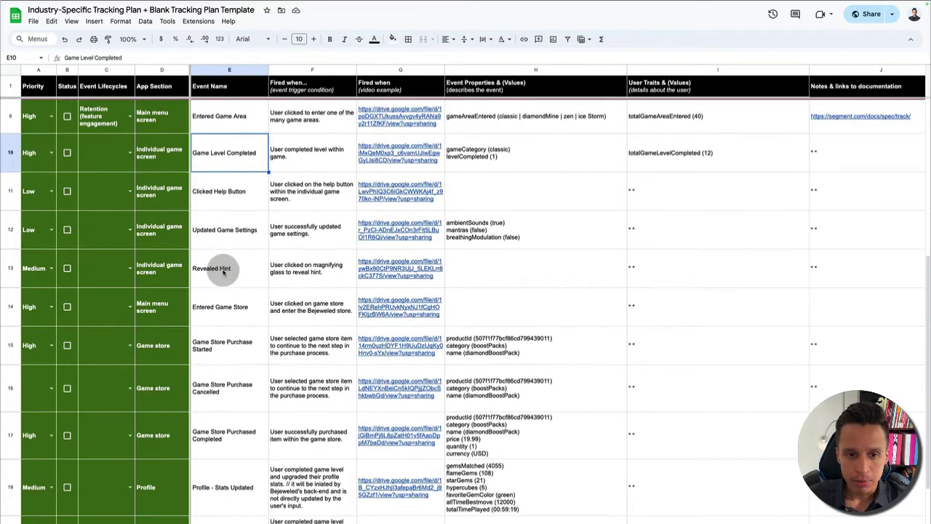
click(224, 272)
scroll(223, 273, down, 3)
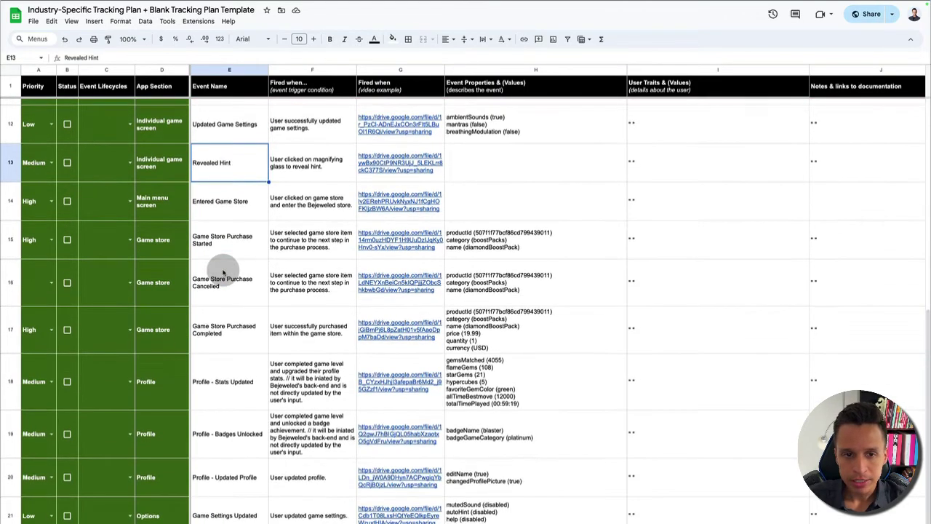
click(235, 320)
click(236, 445)
click(220, 329)
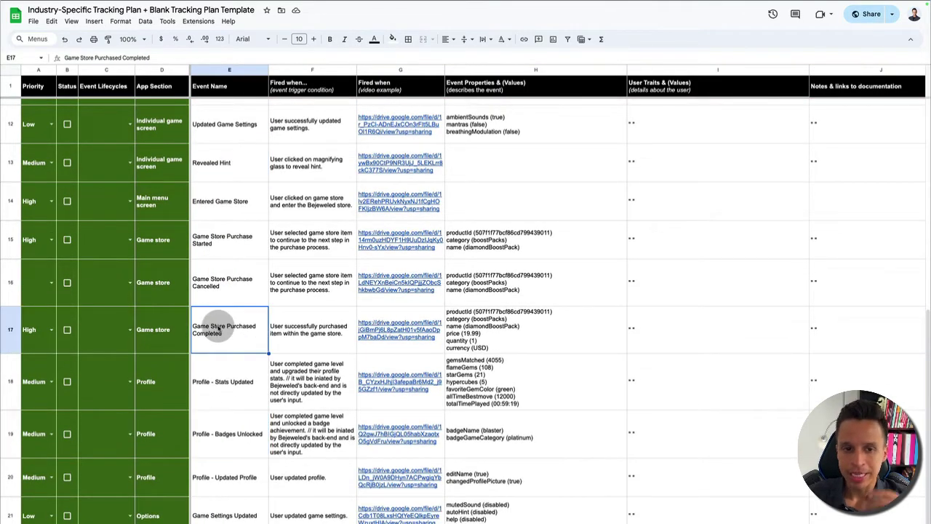
Step: Highlight the Event Name column, the event trigger condition column and the video example column one after another
scroll(247, 262, up, 10)
click(221, 69)
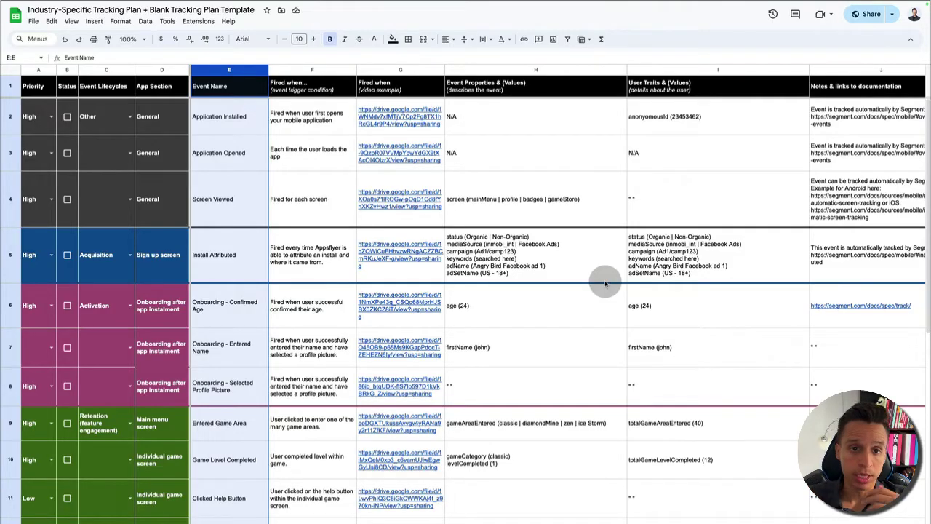
click(302, 69)
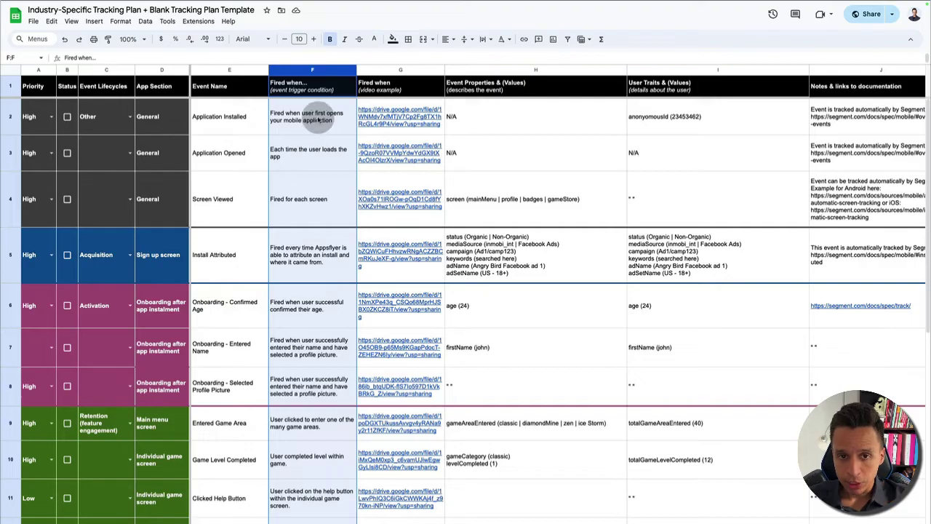
click(396, 69)
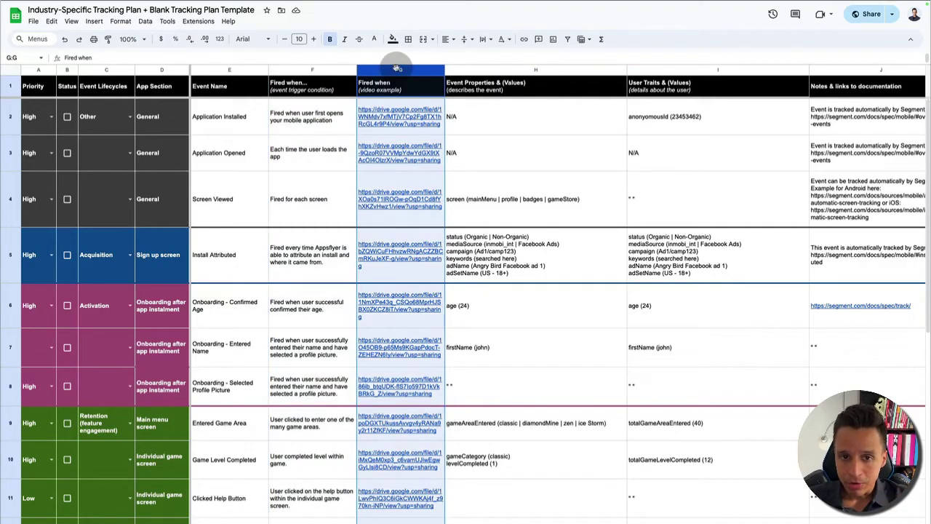
mouse_move(395, 309)
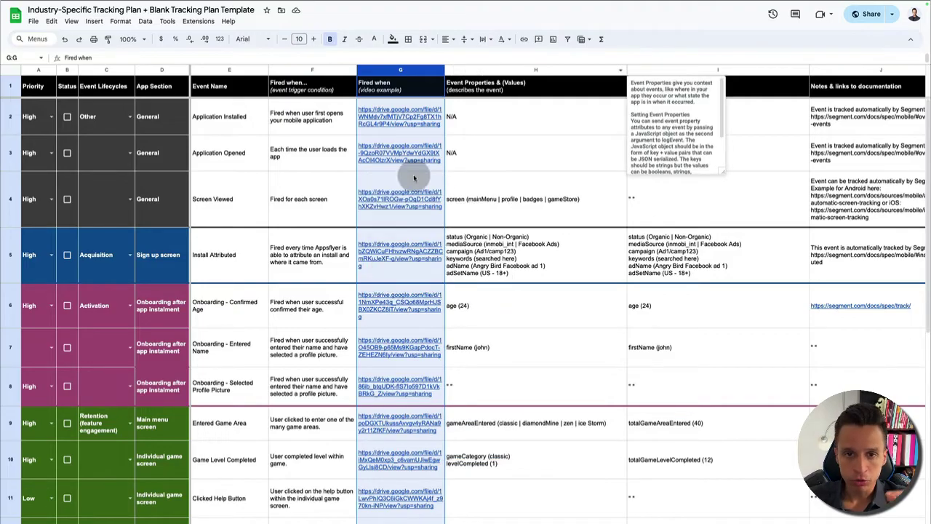
Step: Highlight the Clicked Help Button event's row, its video example link and its event properties cell
scroll(321, 309, down, 5)
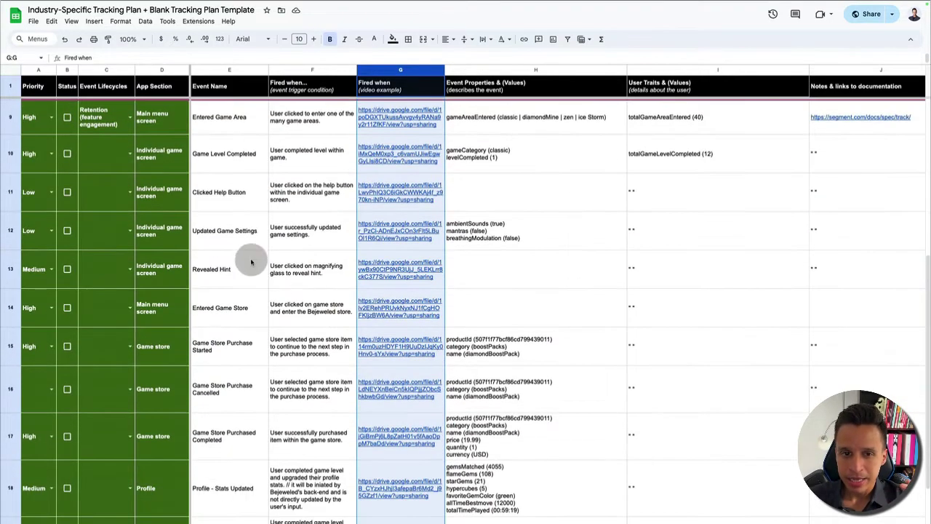
scroll(237, 184, up, 1)
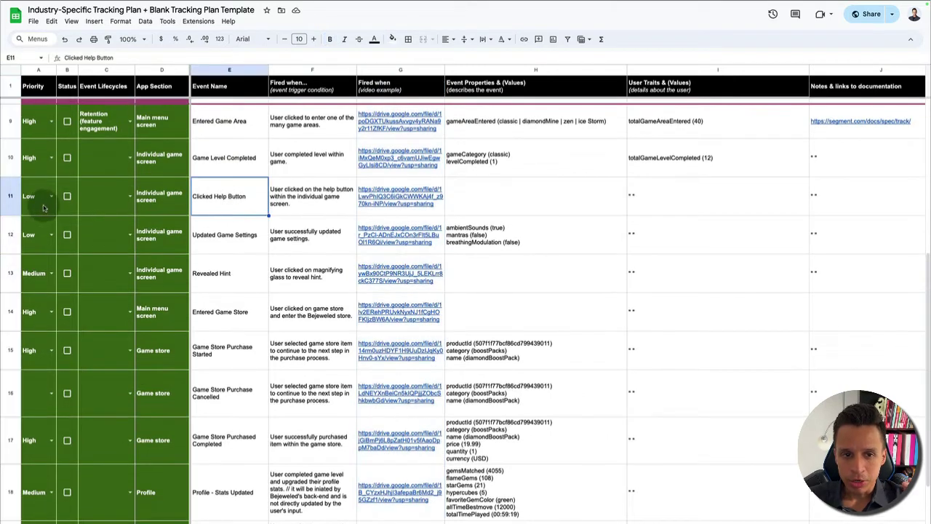
click(11, 196)
click(389, 198)
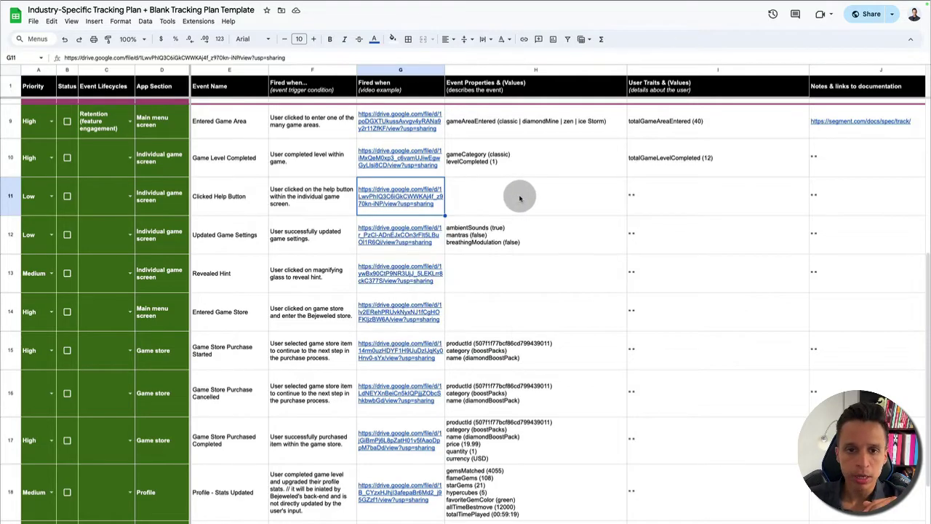
click(519, 198)
Step: Highlight the Event Properties & (Values) column and view its header note
scroll(501, 204, up, 5)
mouse_move(539, 86)
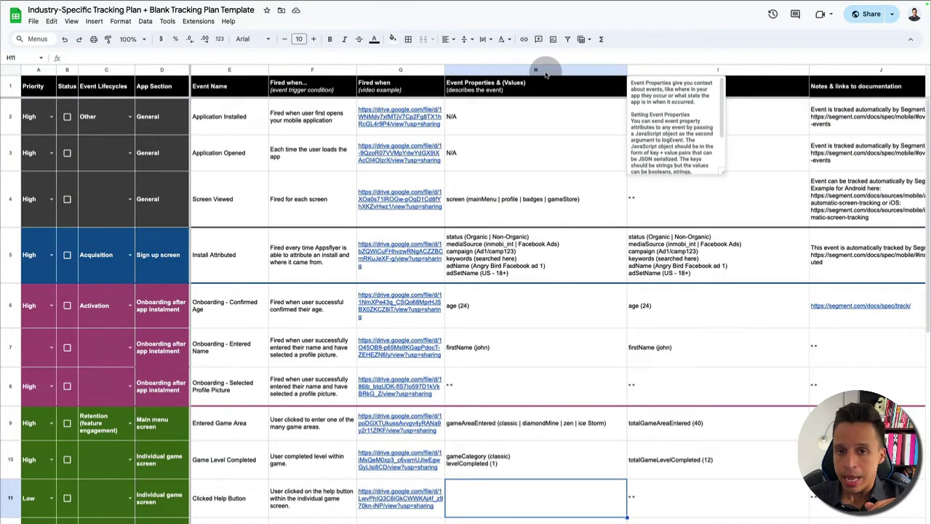
click(536, 69)
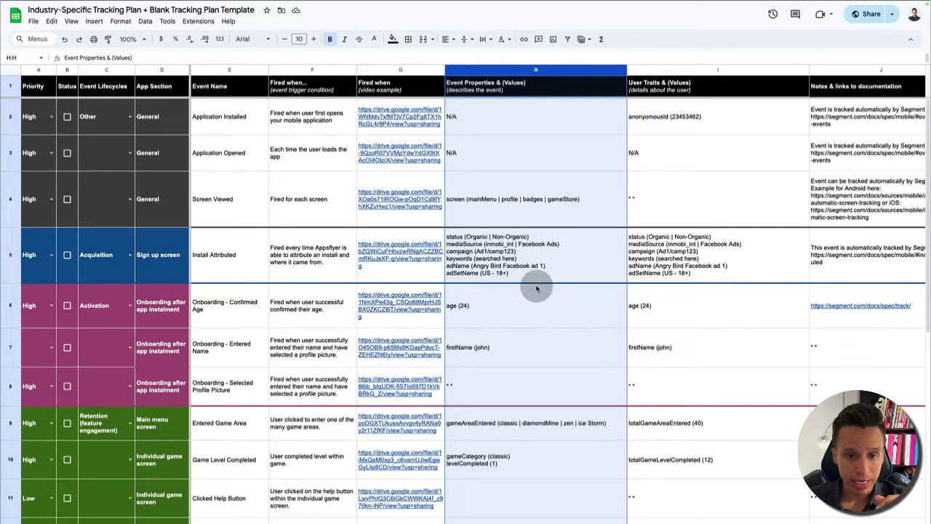
Step: Highlight the Entered Game Area event's row and its gameAreaEntered property with the classic, diamondMine, zen and ice Storm values
scroll(537, 288, down, 2)
click(240, 333)
click(7, 333)
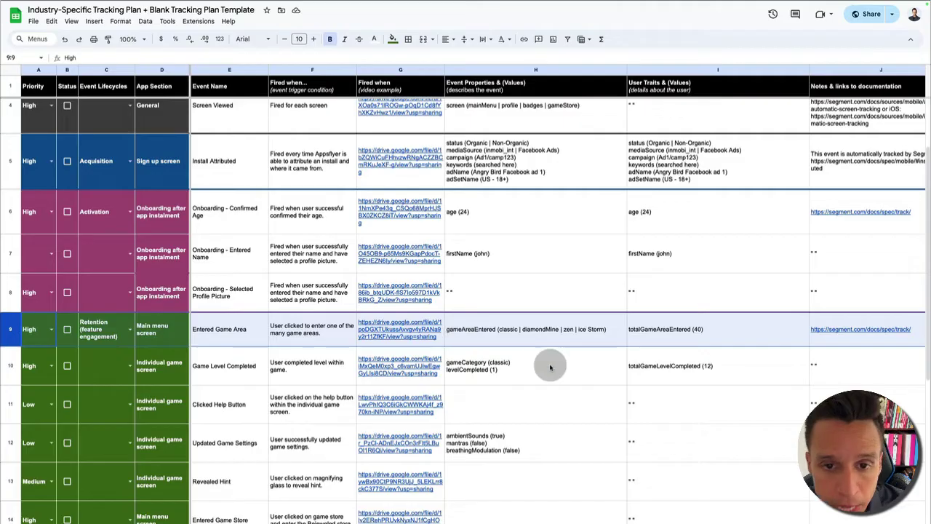
click(495, 331)
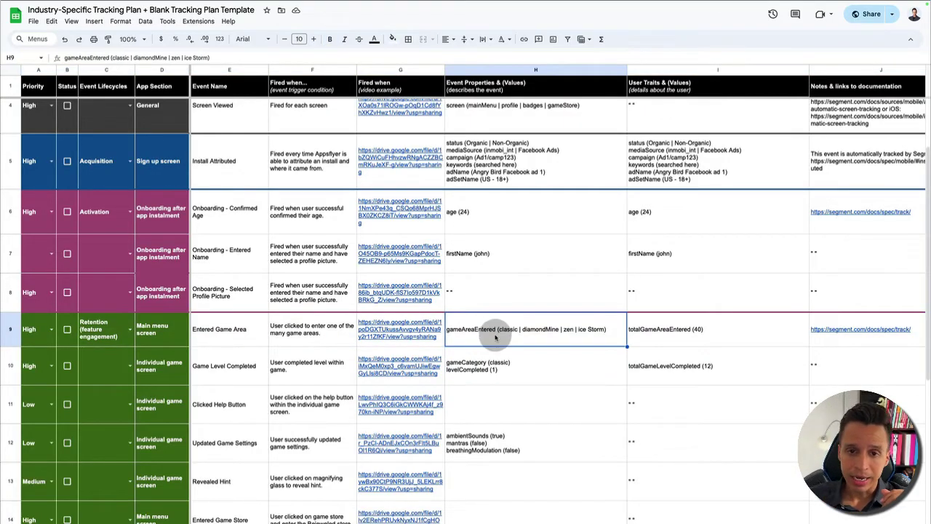
Step: Open the Entered Game Area event's property values, select the Game Level Completed event's properties and look over the rows below
double_click(496, 337)
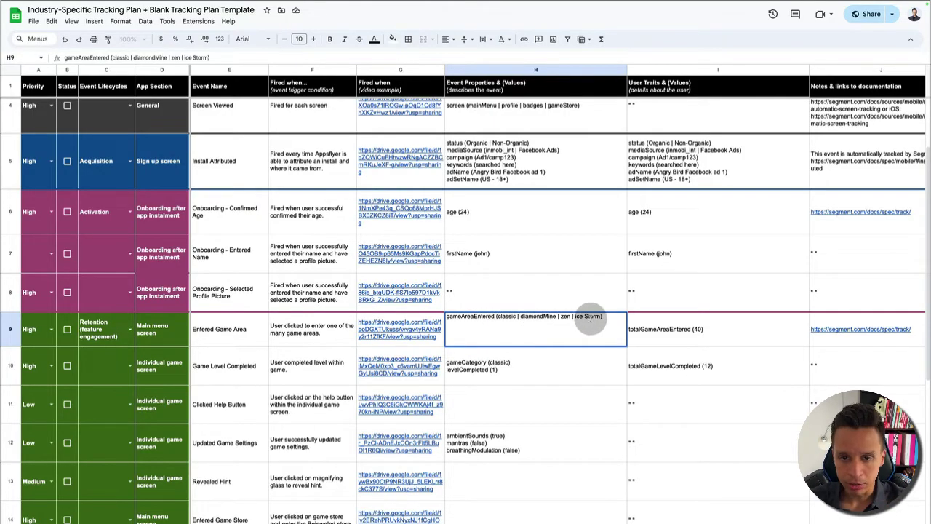
click(607, 364)
scroll(561, 353, down, 5)
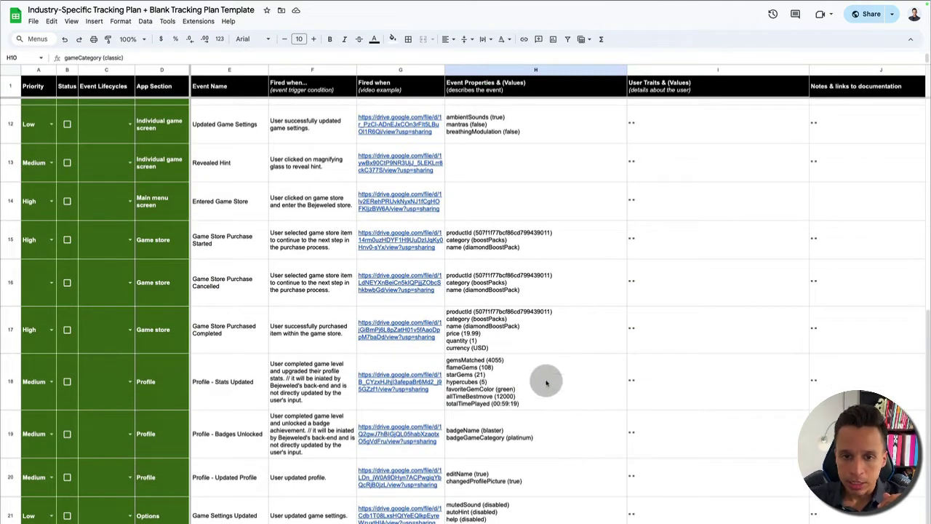
scroll(463, 383, up, 2)
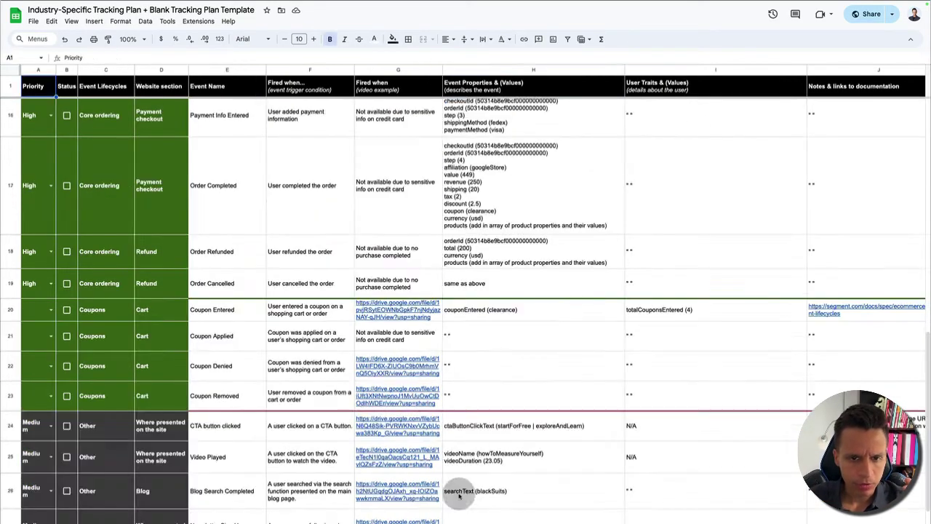
Step: Highlight the Order Completed event's row, its event properties cell and the line for the products array
scroll(412, 415, down, 2)
scroll(332, 386, up, 5)
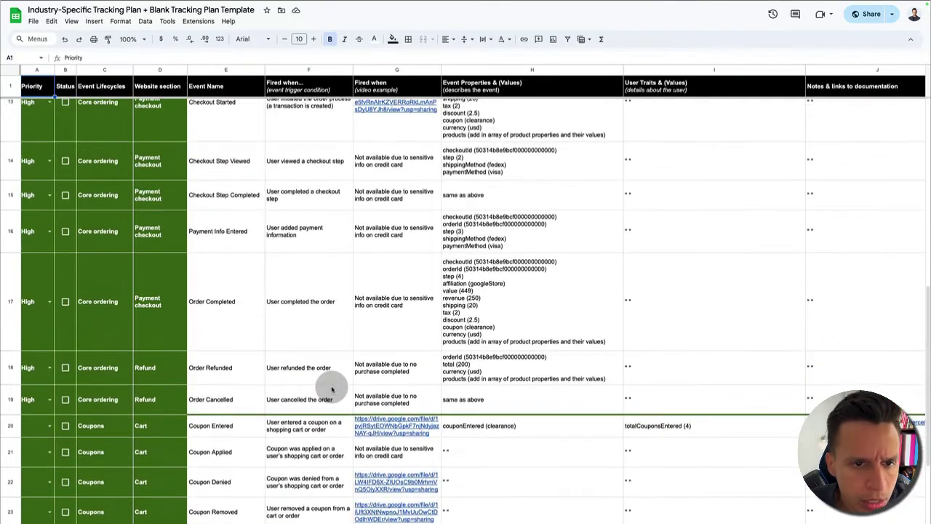
click(10, 305)
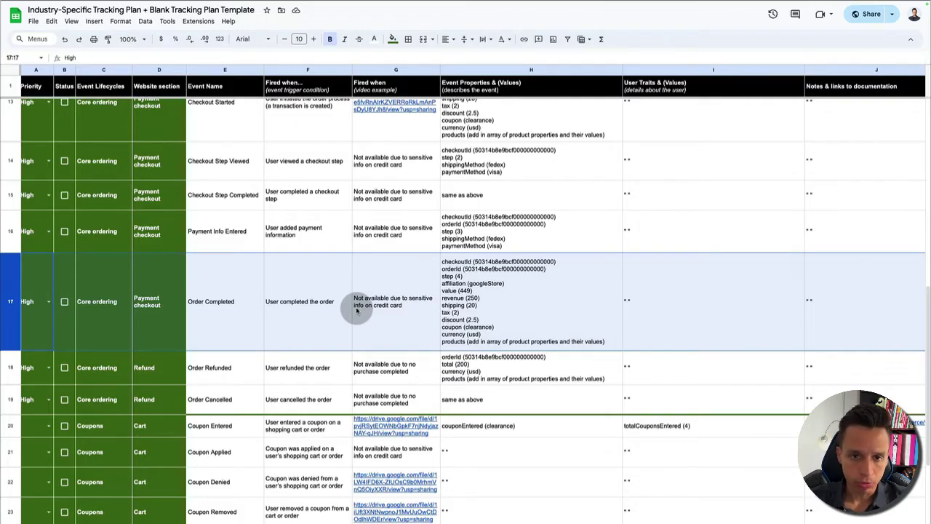
double_click(502, 295)
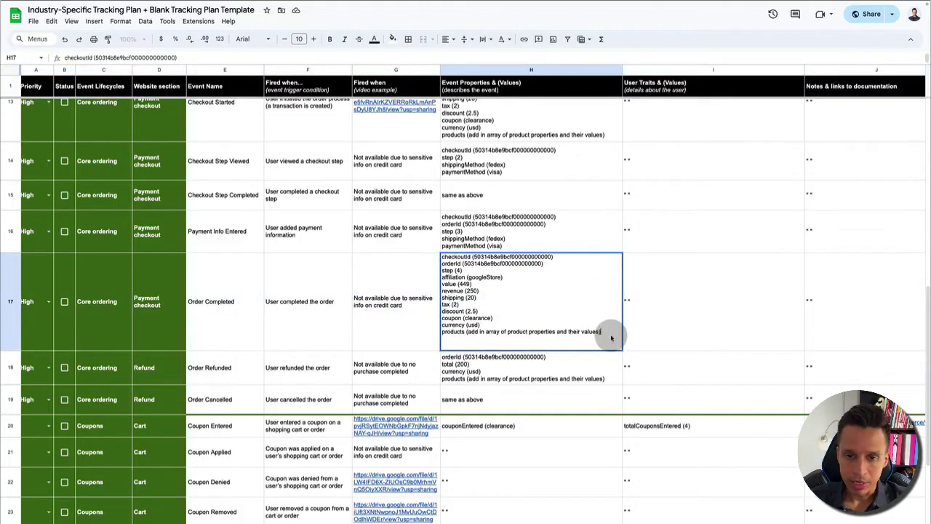
click(452, 256)
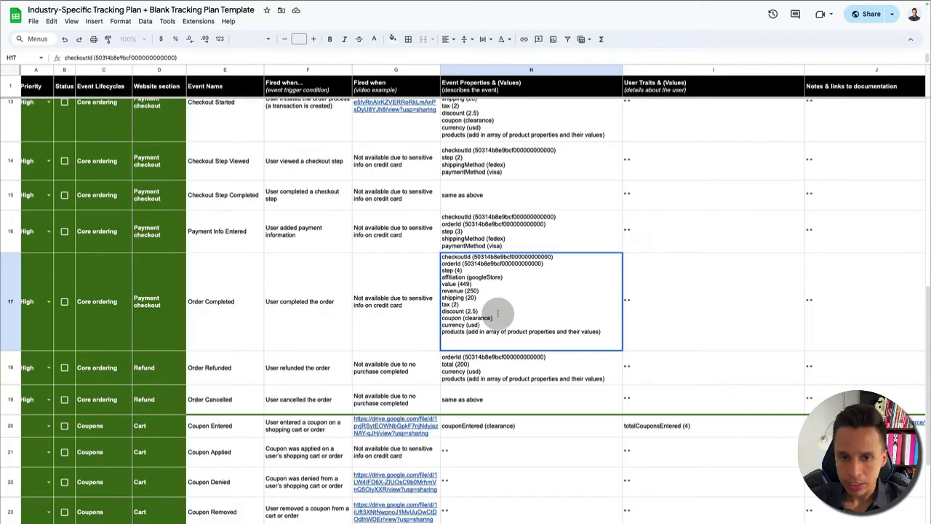
triple_click(475, 331)
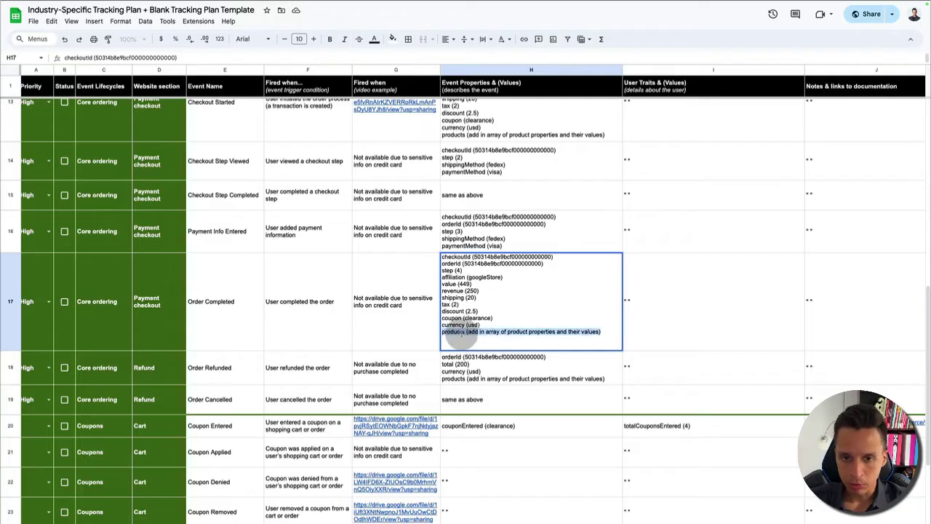
click(649, 306)
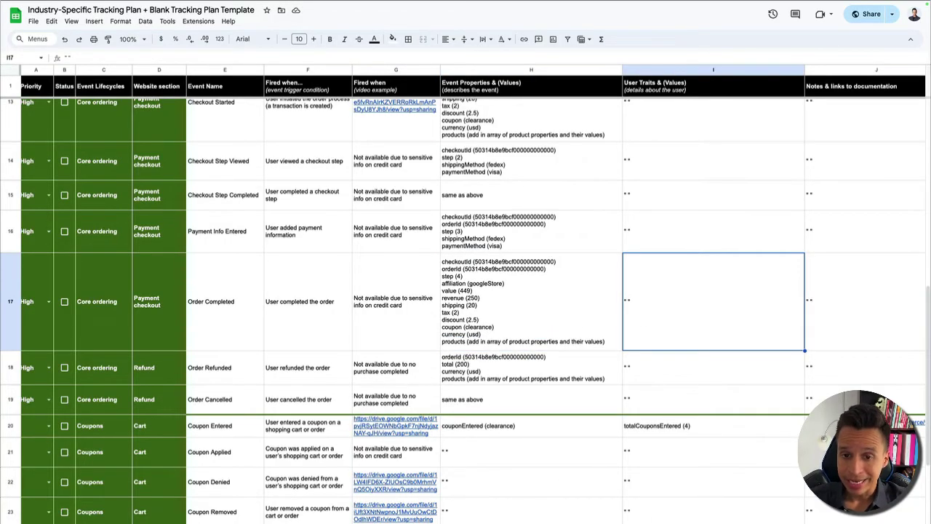
Step: Return to the mobile game tracking plan, highlight the User Traits & (Values) column and look through its entries
click(655, 522)
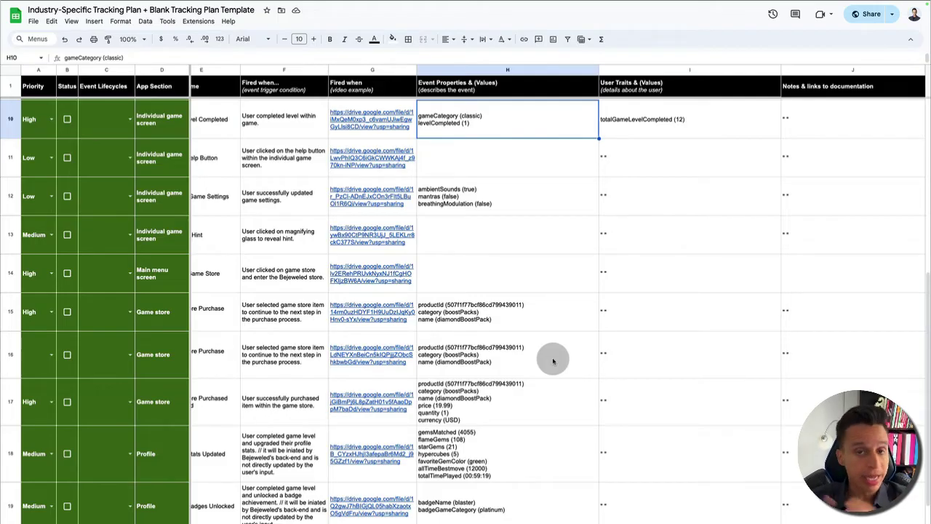
scroll(553, 361, left, 2)
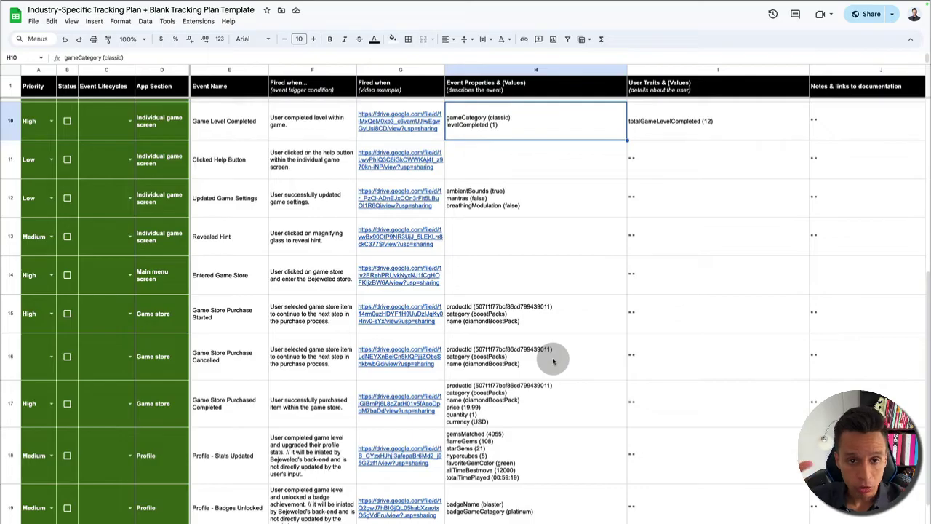
scroll(553, 361, up, 3)
click(718, 70)
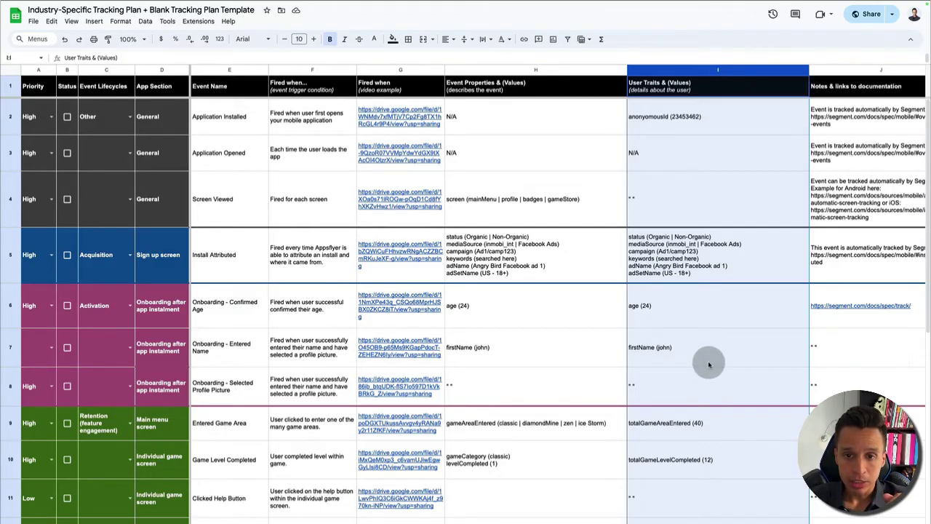
scroll(707, 360, down, 5)
scroll(709, 364, down, 3)
scroll(710, 364, up, 2)
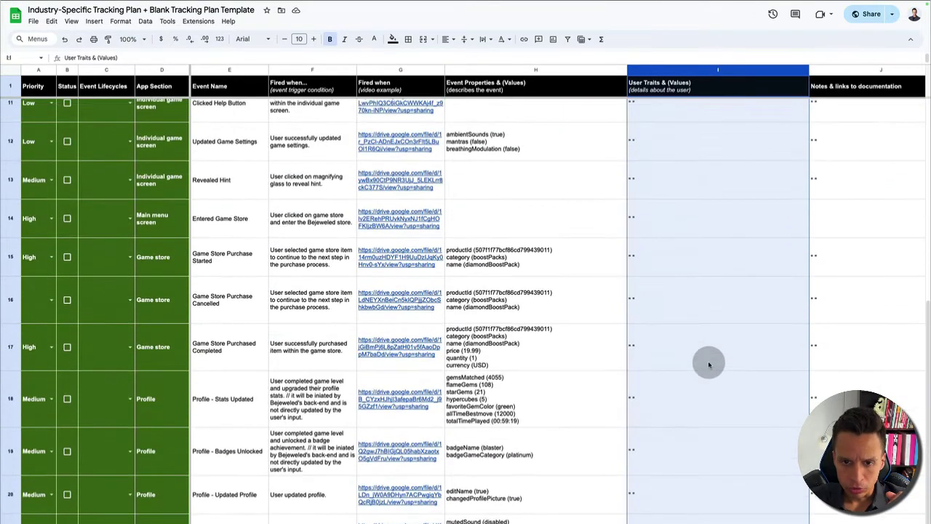
Step: Highlight the Game Level Completed event's totalGameLevelCompleted user trait and open it for reading
click(701, 244)
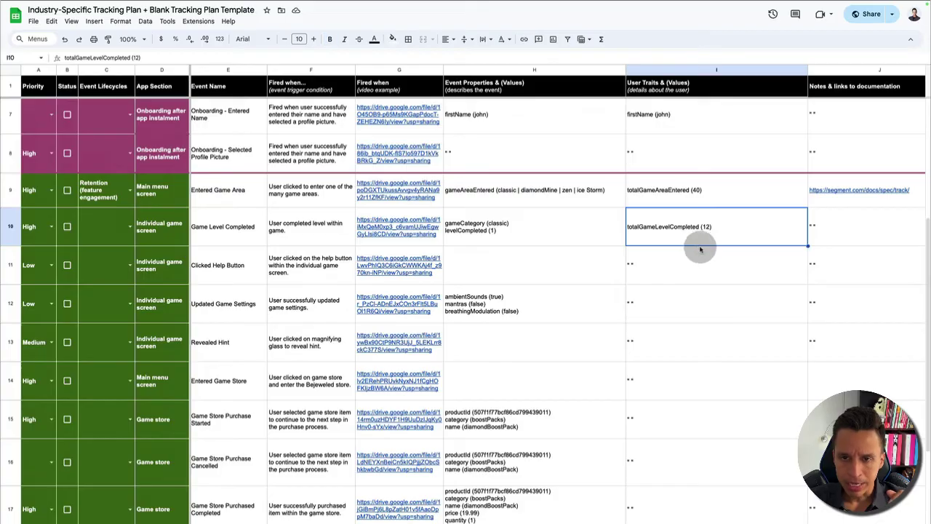
double_click(689, 233)
click(718, 281)
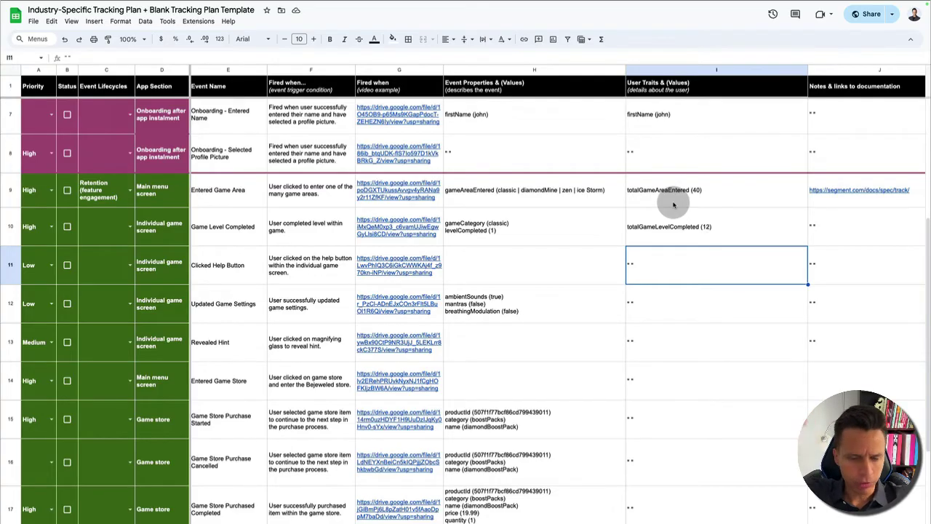
Step: Highlight the Notes & links to documentation column and select the Clicked Help Button event's notes cell
scroll(673, 205, right, 2)
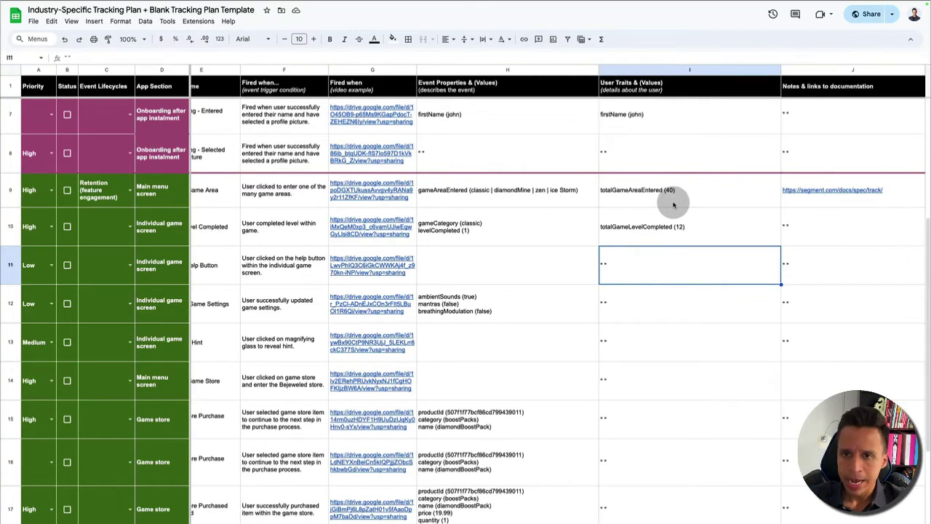
click(849, 69)
click(844, 271)
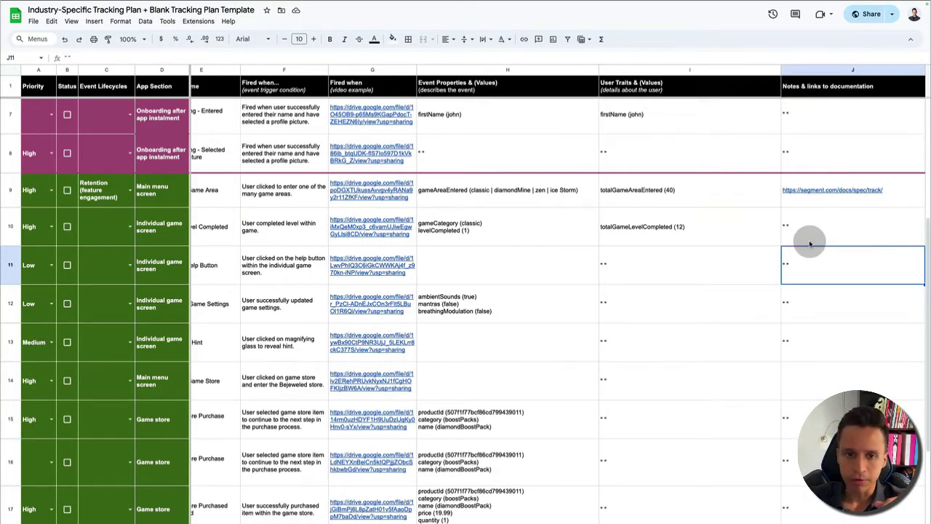
Step: Look over the plan's event rows and select the Game Store Purchase Cancelled event's trigger condition
scroll(813, 240, left, 1)
scroll(349, 273, down, 3)
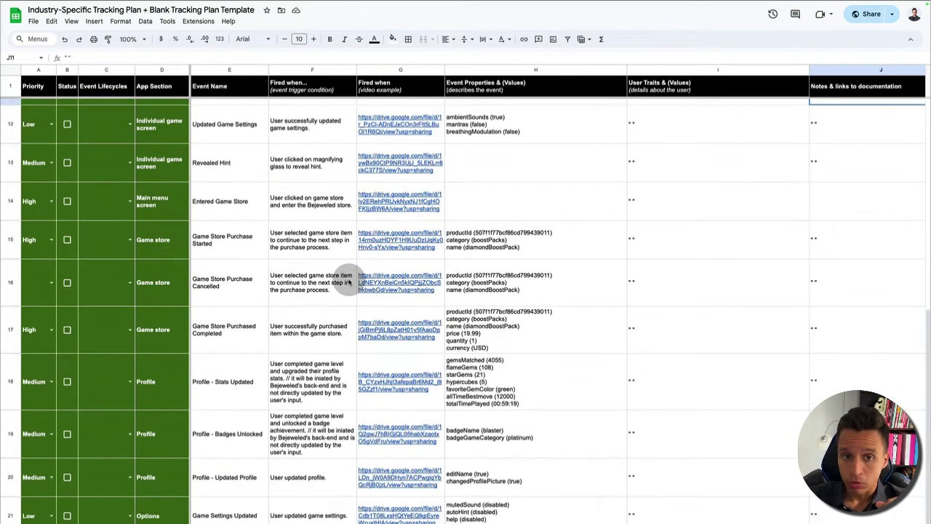
scroll(349, 281, up, 6)
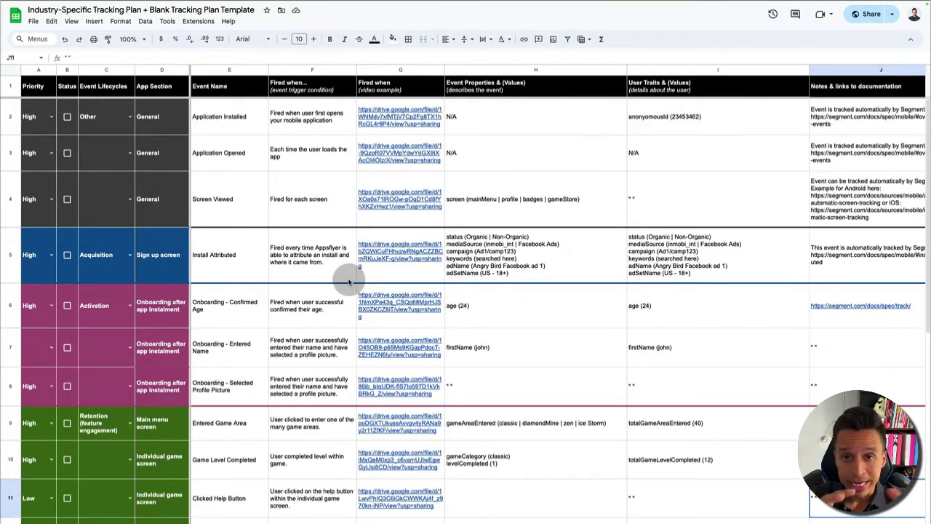
scroll(235, 231, down, 6)
click(273, 265)
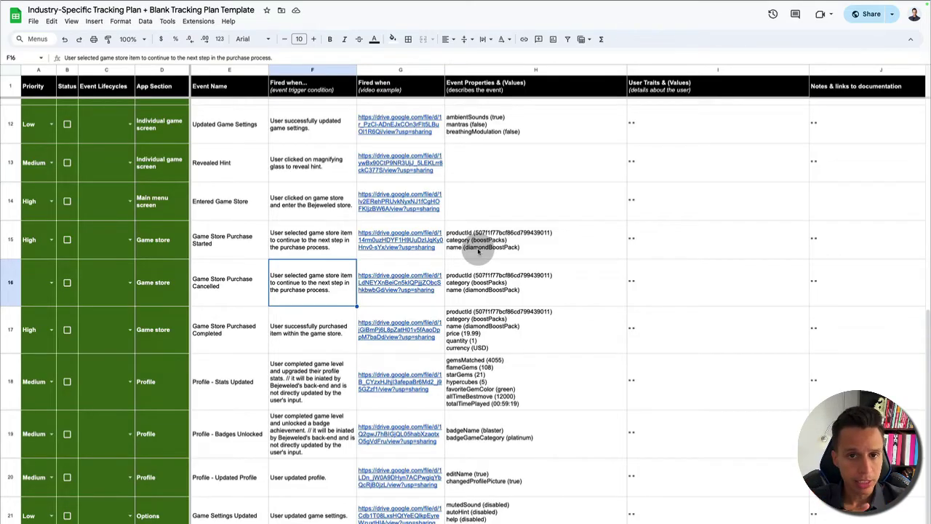
Step: Highlight the Priority column and the Install Attributed event name
scroll(478, 251, up, 5)
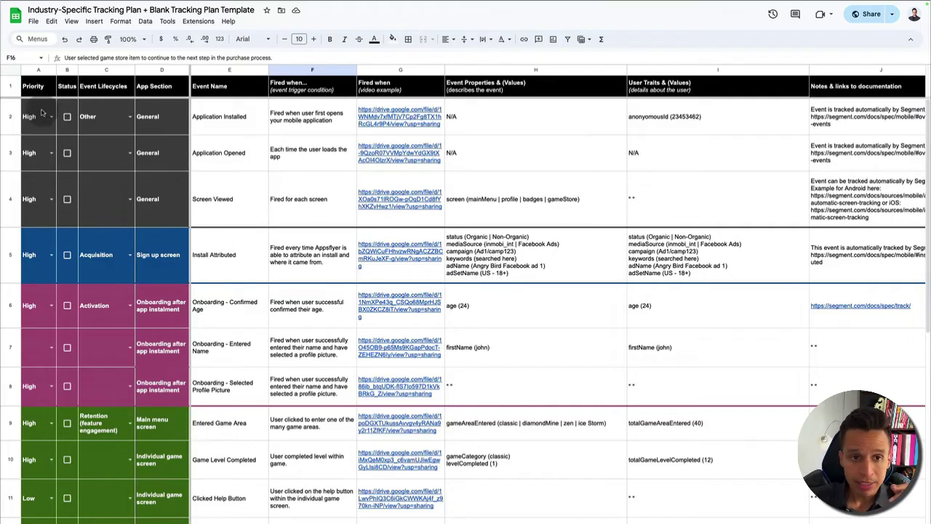
click(35, 71)
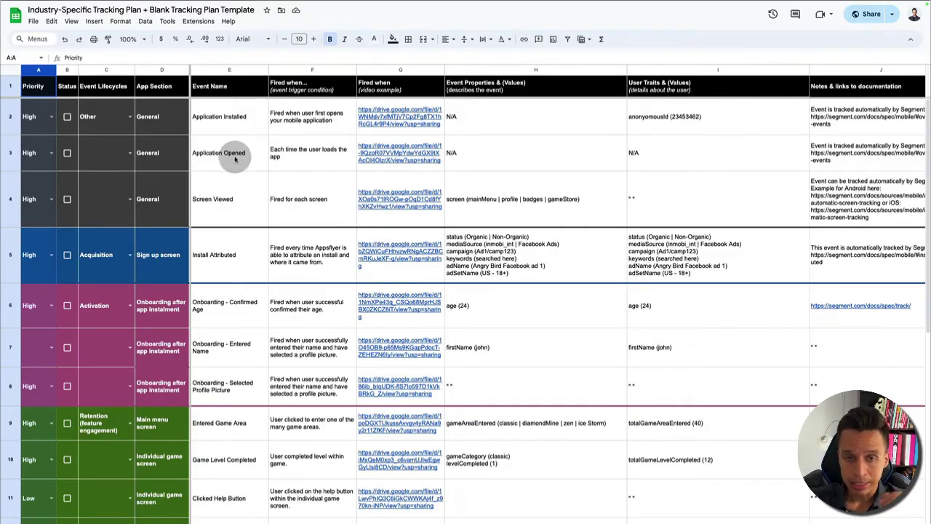
click(257, 231)
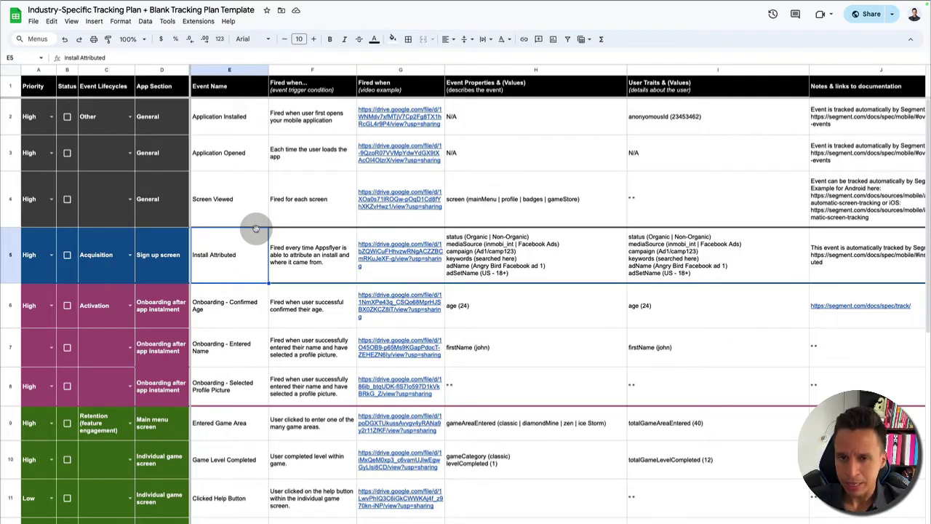
Step: Try the alternative names "application install" and "applicationInstal" for the Application Installed event, and undo the change
click(232, 120)
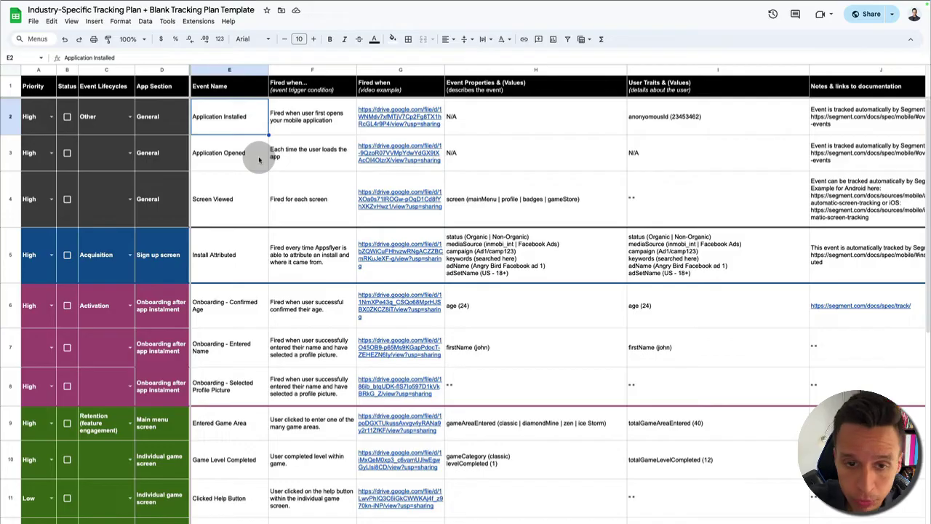
text(application install)
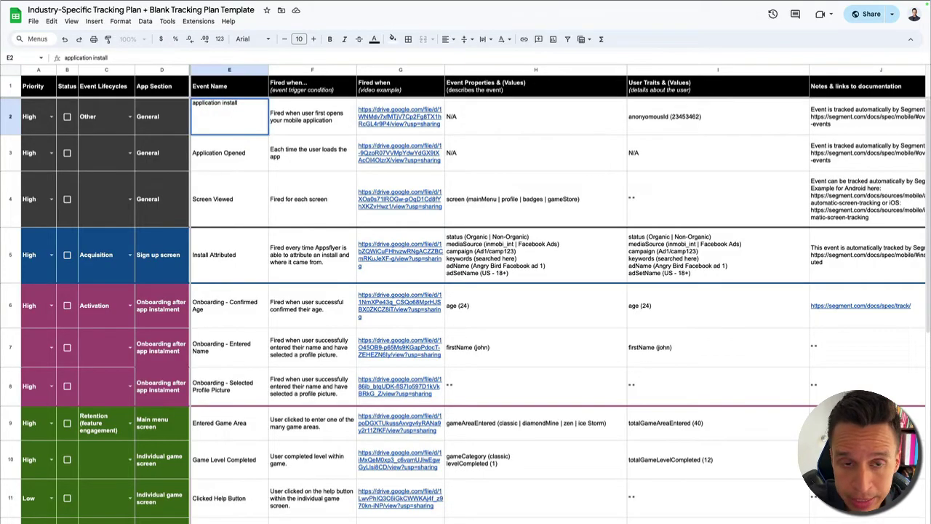
key(super+a)
text(applocation)
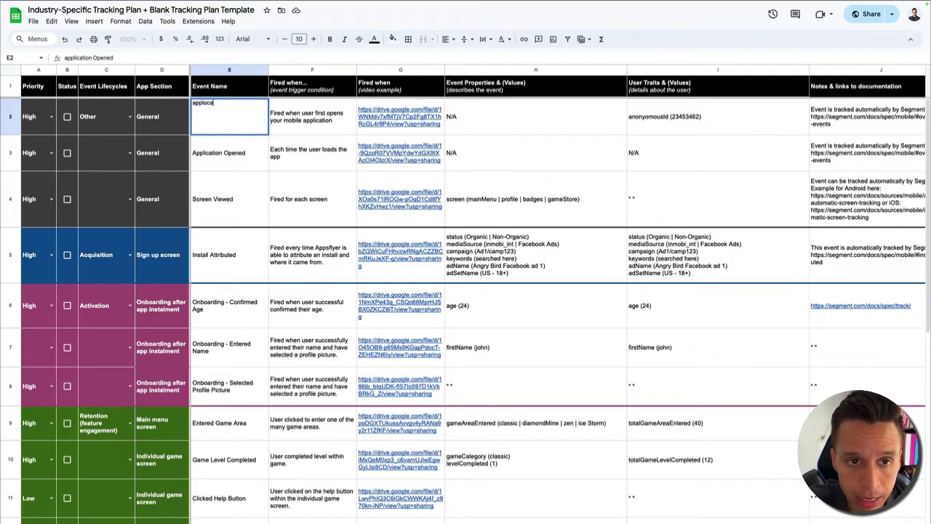
key(BackSpace)
key(BackSpace)
key(BackSpace)
key(BackSpace)
key(BackSpace)
key(BackSpace)
key(BackSpace)
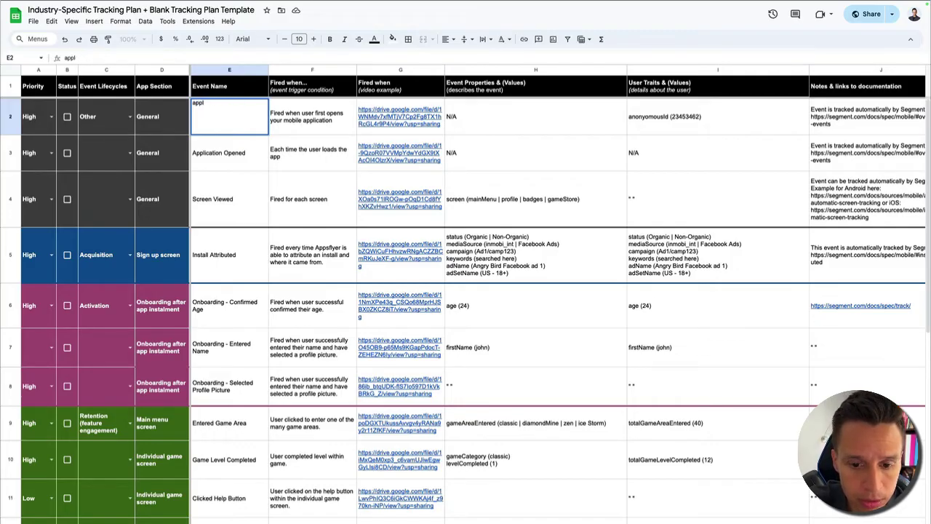
text(icationC)
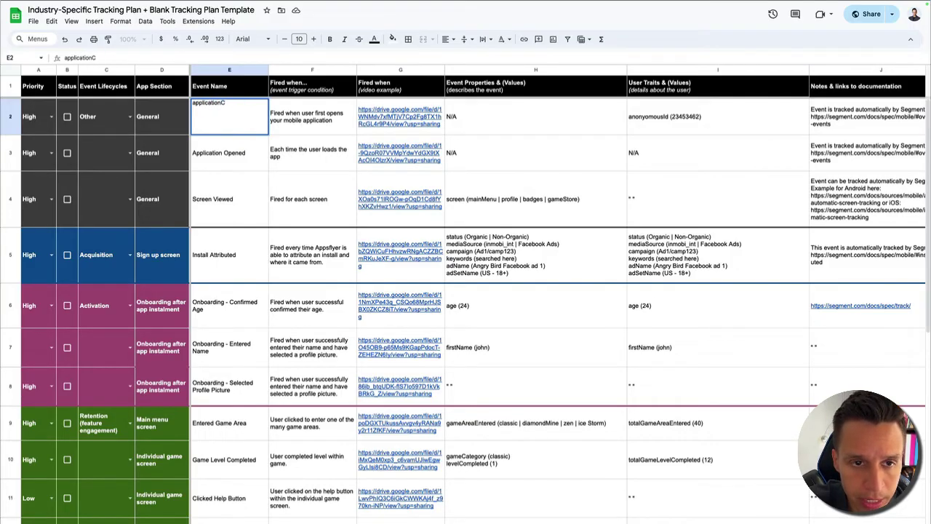
text(Instal)
key(super+a)
click(261, 210)
key(super+z)
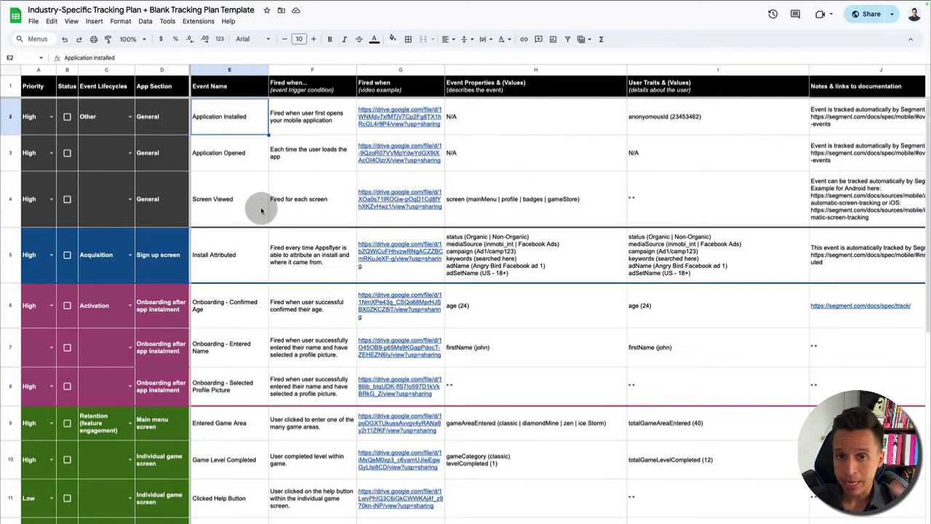
Step: Highlight the Event Name, Event Properties & (Values) and User Traits & (Values) columns one after another
click(221, 70)
scroll(317, 75, right, 1)
click(488, 69)
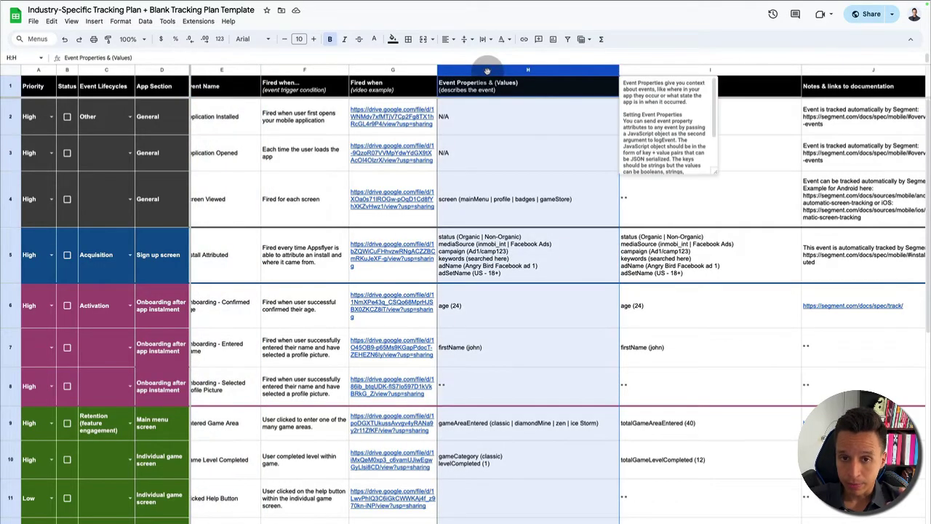
click(731, 71)
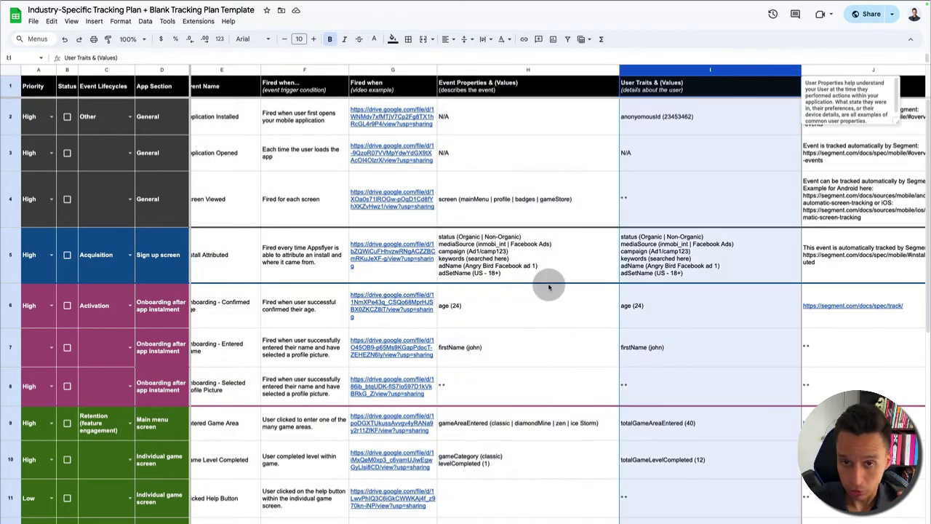
Step: Look through the mobile game plan's event names and select the Entered Game Area event
scroll(550, 287, left, 1)
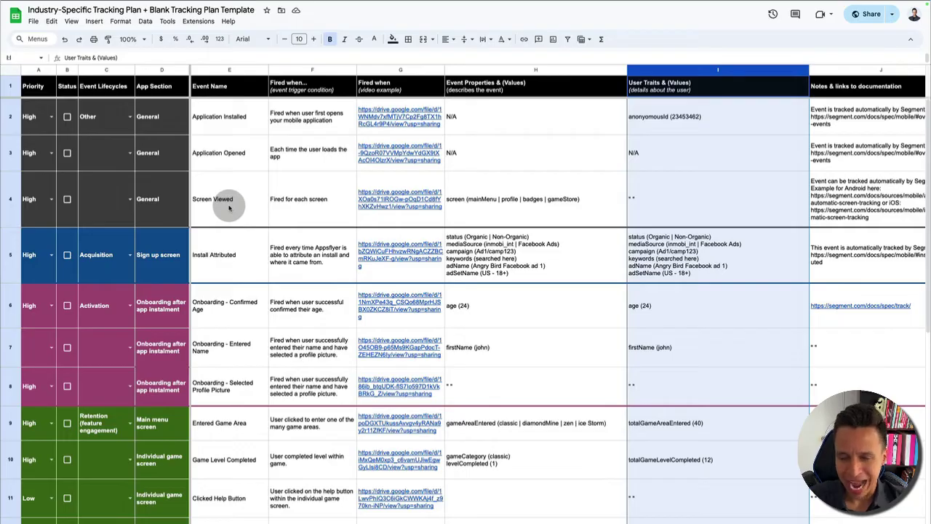
scroll(253, 233, down, 2)
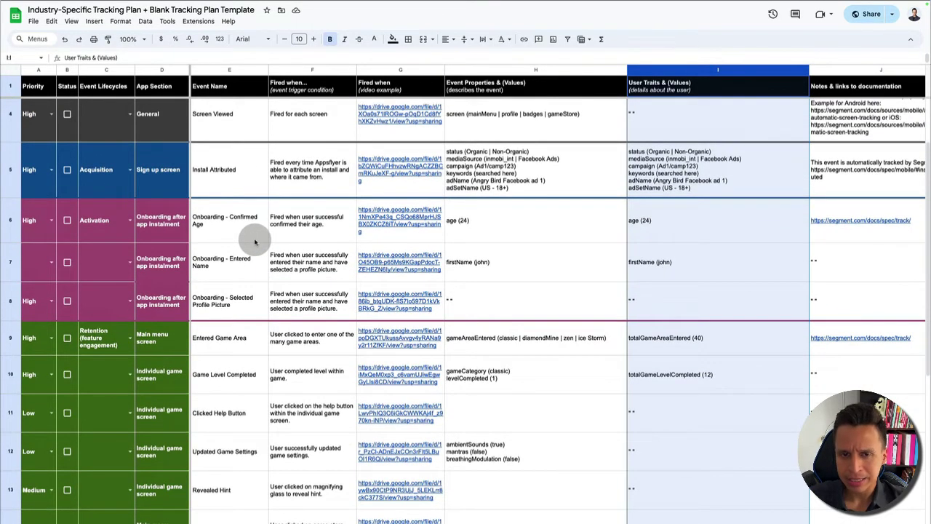
scroll(254, 241, up, 2)
scroll(254, 240, down, 2)
scroll(255, 244, down, 1)
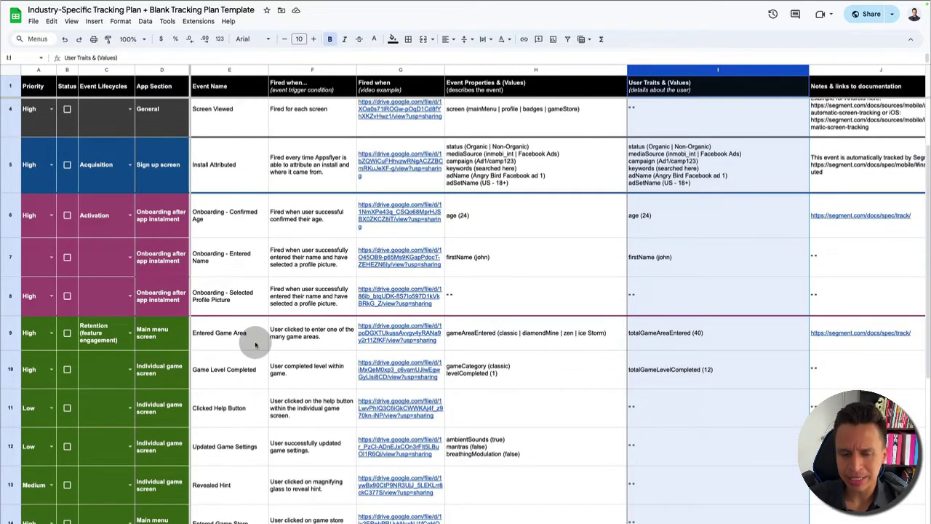
click(227, 339)
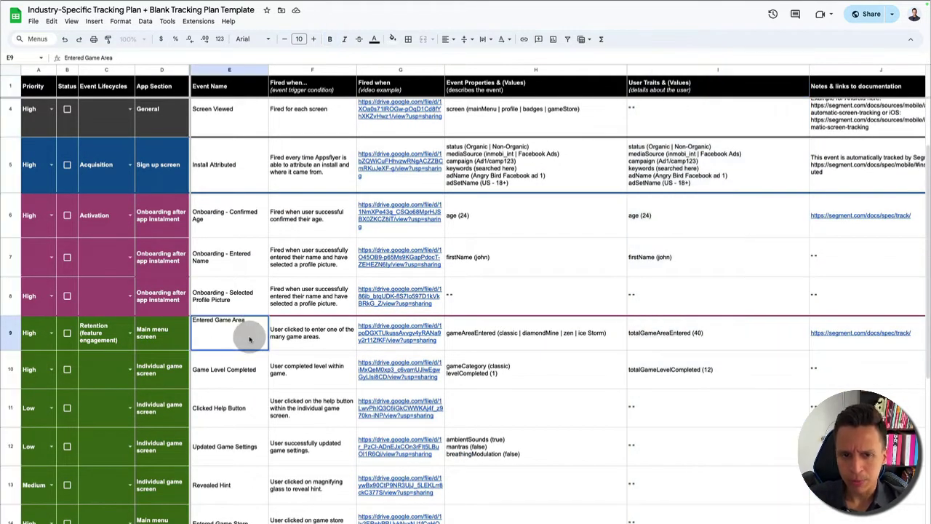
double_click(232, 334)
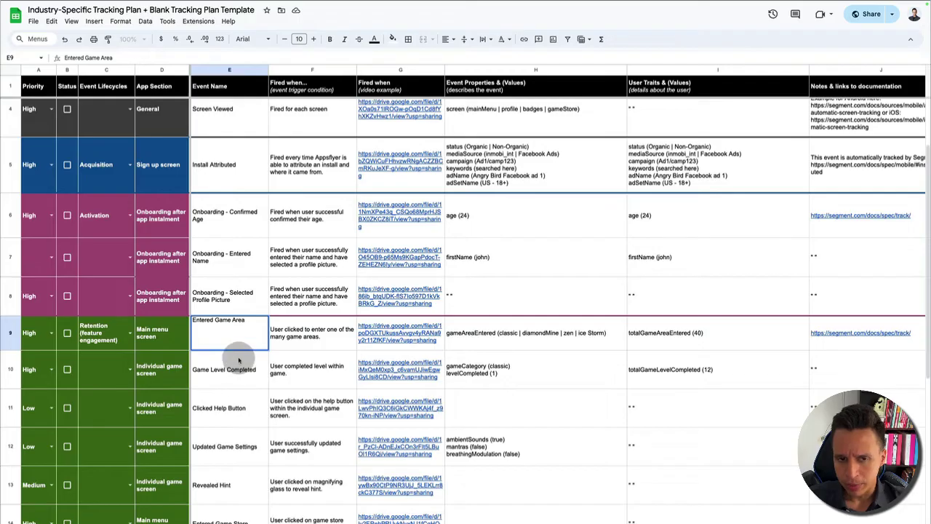
Step: Select the Game Level Completed event's trigger condition and name, and look over the rest of the game plan's events
click(285, 371)
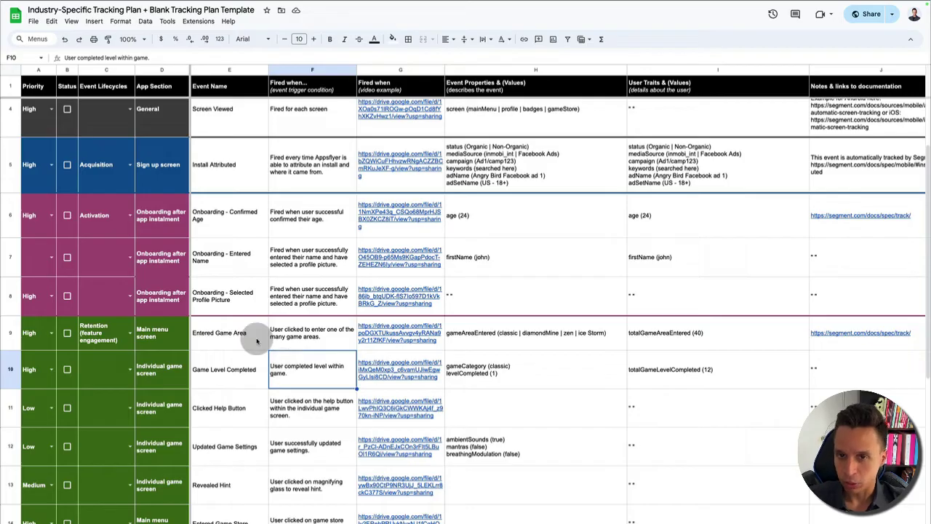
scroll(240, 339, down, 1)
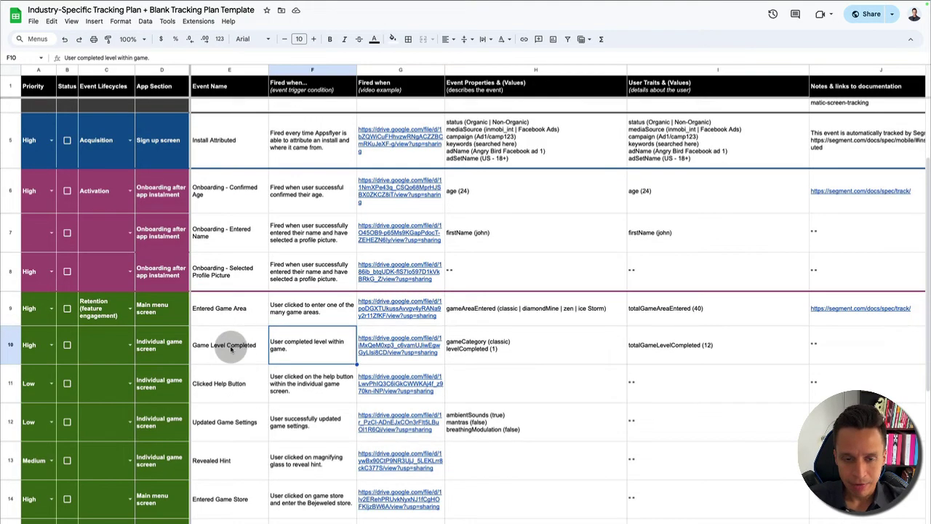
click(232, 349)
scroll(235, 374, down, 5)
scroll(244, 408, down, 1)
scroll(243, 365, up, 10)
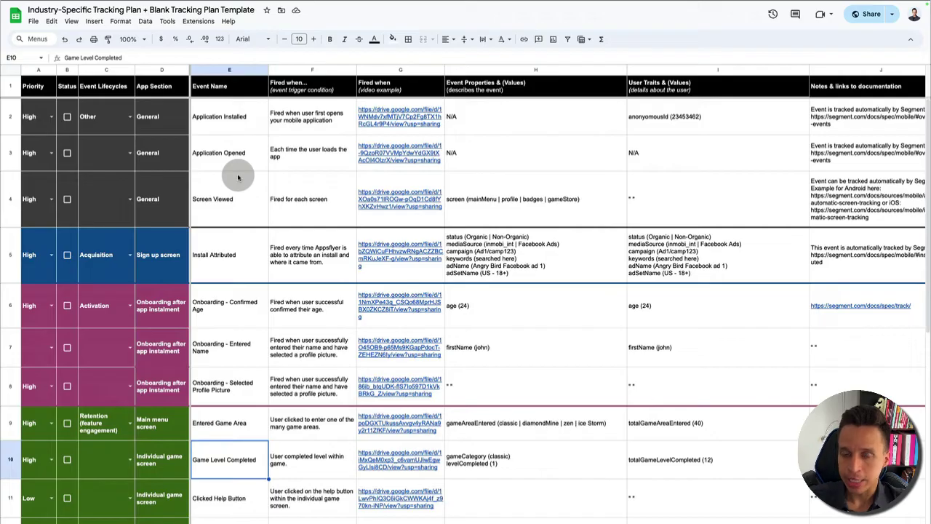
scroll(243, 194, down, 5)
scroll(243, 194, up, 5)
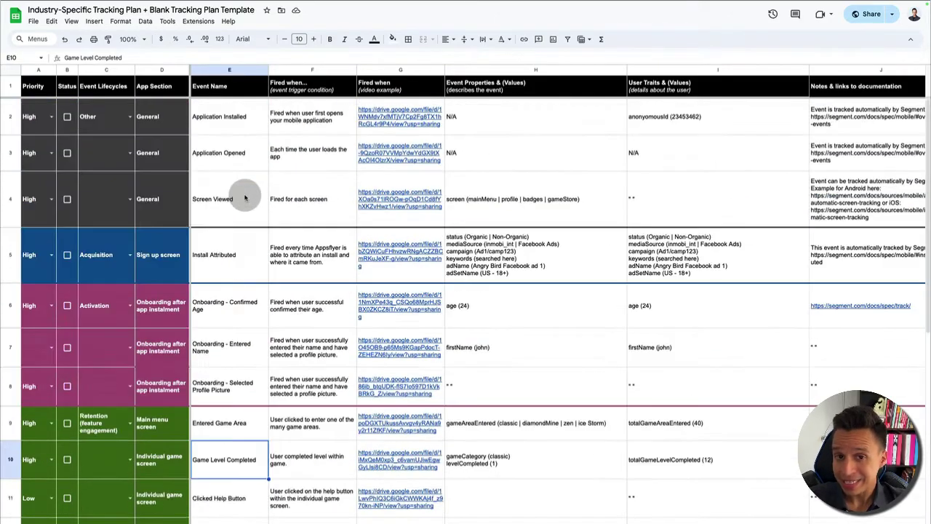
Step: Highlight the game plan's Event Name column, followed by Event Properties & (Values) and User Traits & (Values)
click(229, 69)
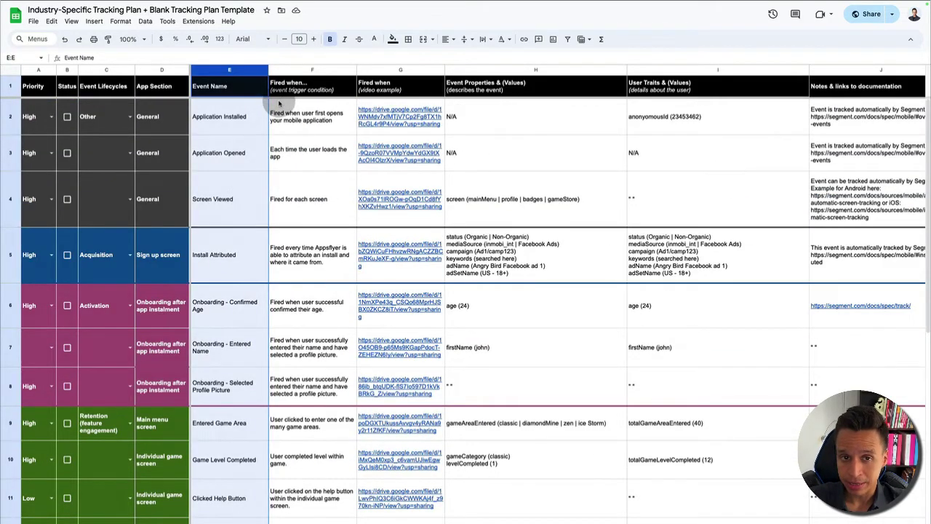
click(535, 70)
click(718, 69)
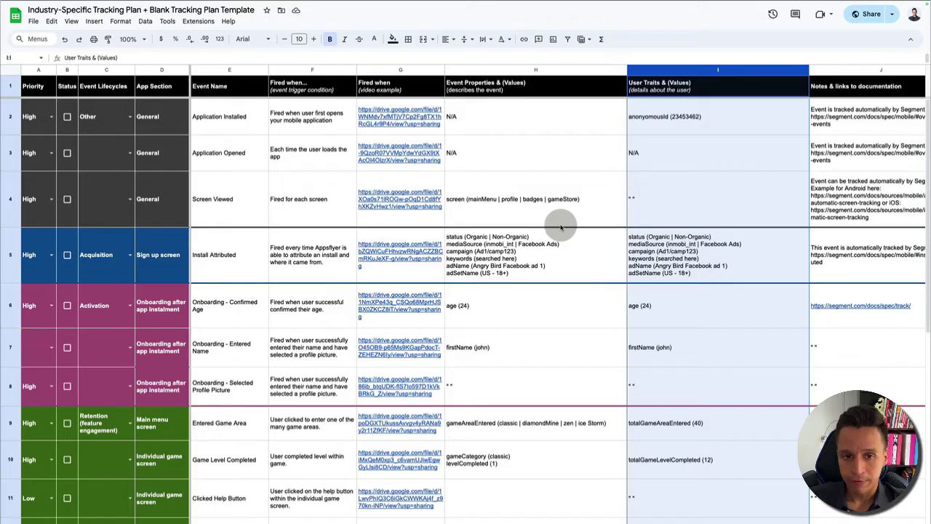
Step: Switch to the e-commerce tracking plan and select the Product Clicked, Product Viewed and Product Added events in turn
scroll(537, 260, down, 10)
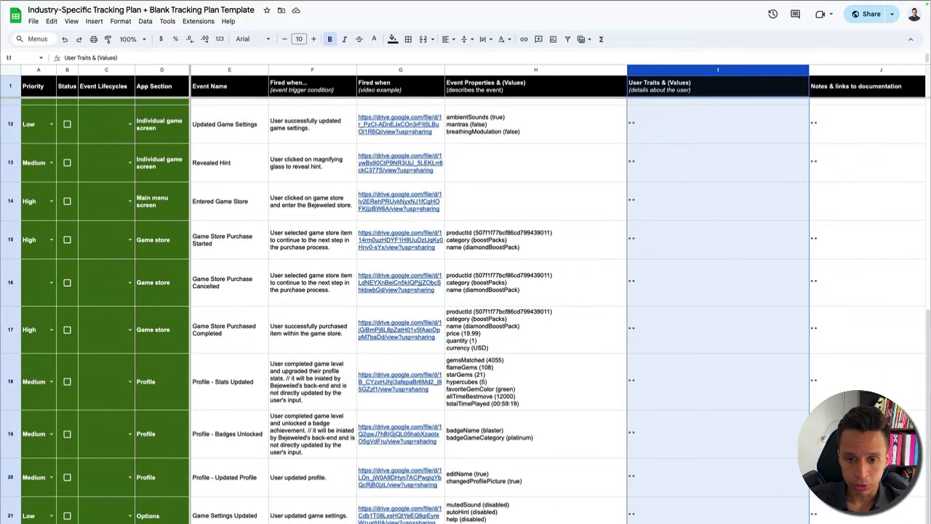
click(524, 523)
scroll(316, 350, up, 5)
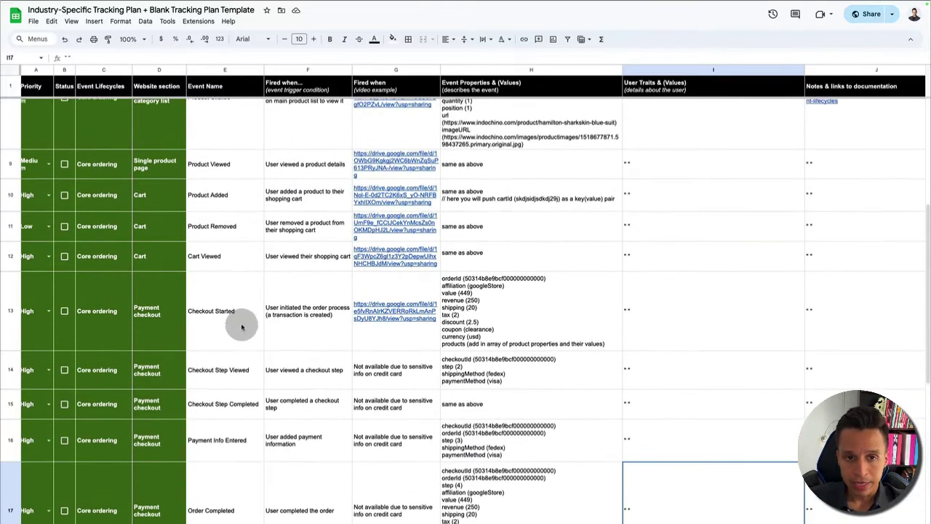
scroll(241, 327, up, 1)
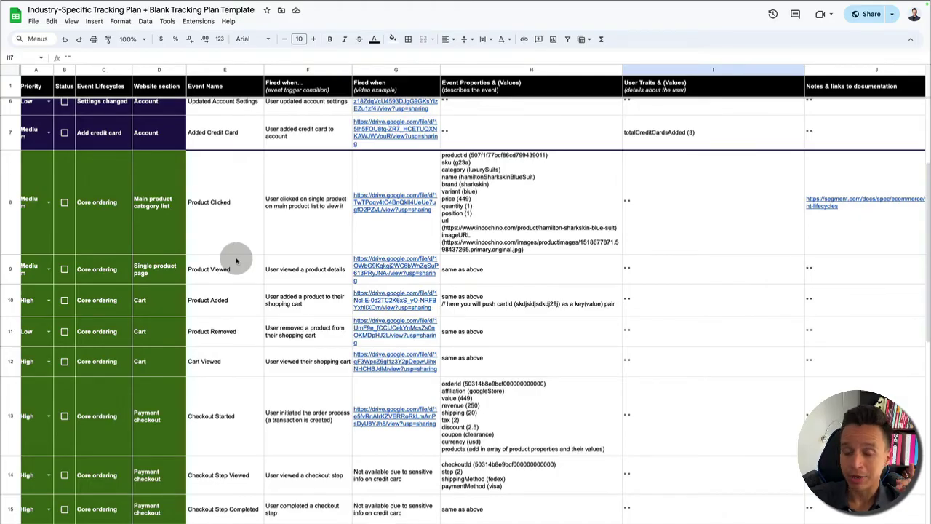
click(227, 209)
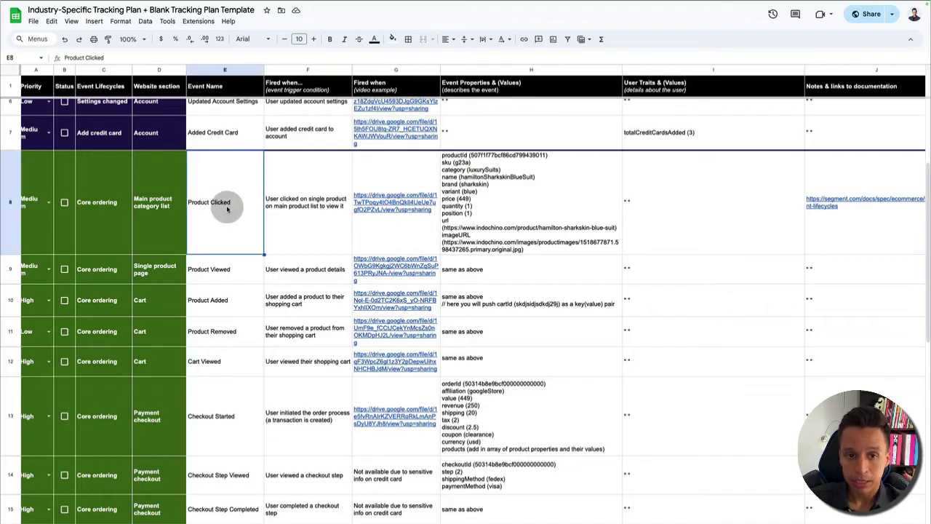
click(224, 271)
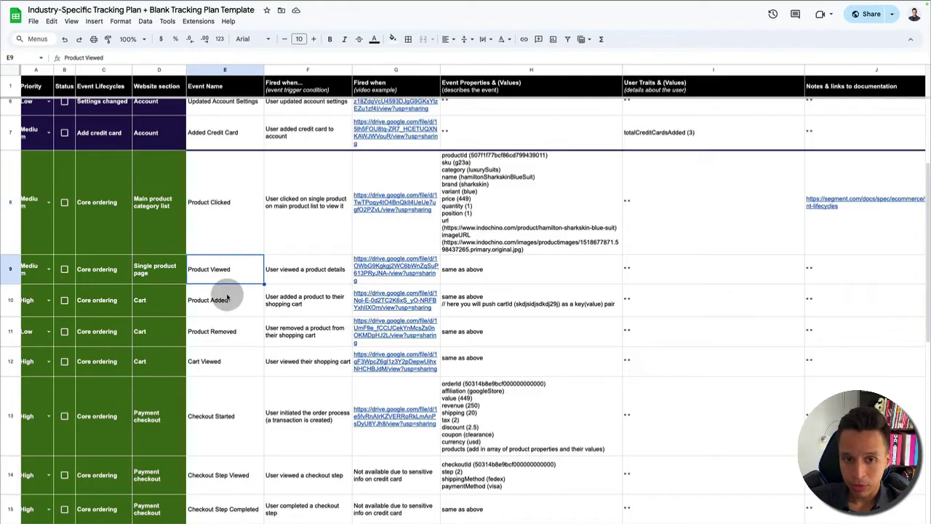
click(226, 300)
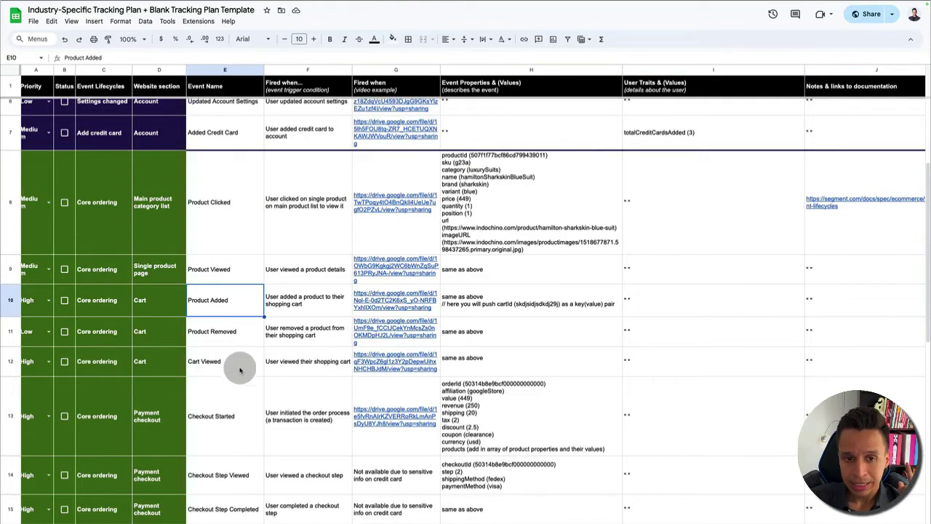
Step: Select the Checkout Step Viewed event name and the event properties of Checkout Started
scroll(238, 363, down, 1)
click(235, 385)
scroll(237, 397, down, 1)
click(235, 397)
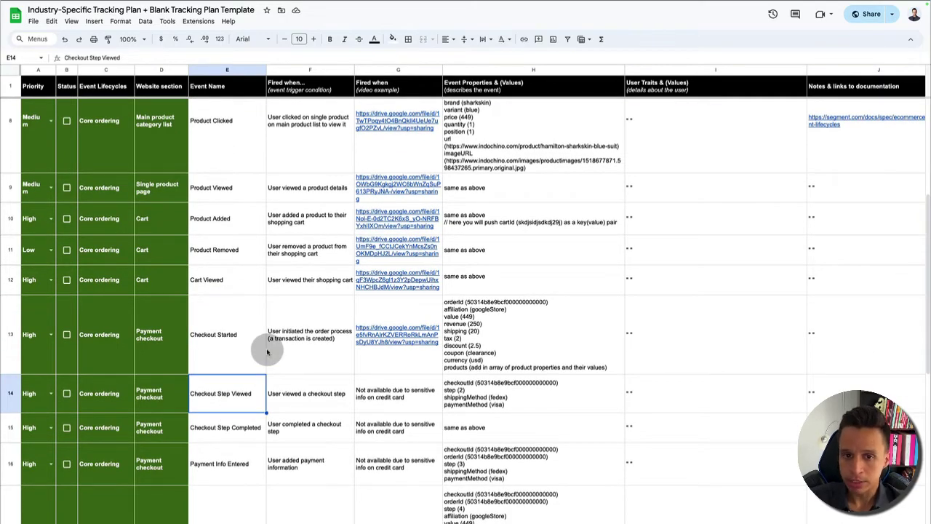
click(513, 342)
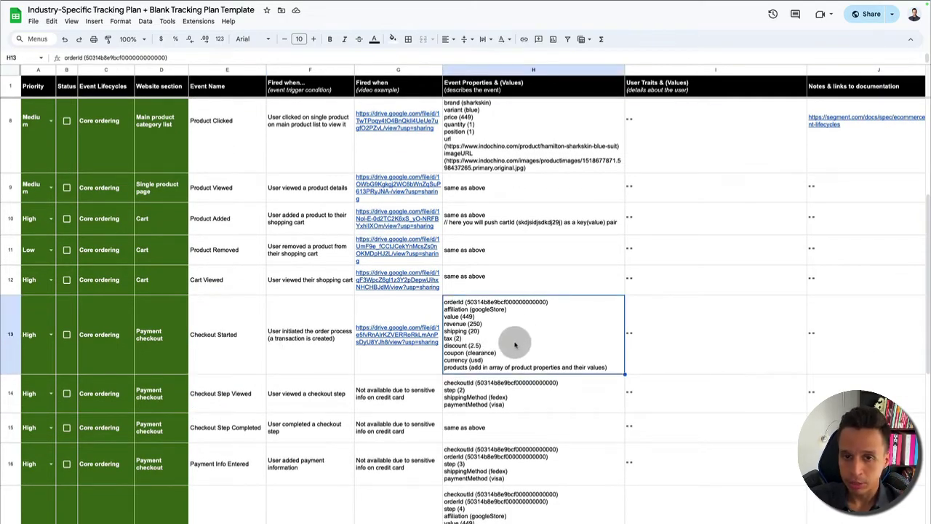
Step: Look over the e-commerce event rows and select the Coupon Applied, Coupon Denied, Coupon Removed and Coupon Entered events
scroll(515, 344, up, 5)
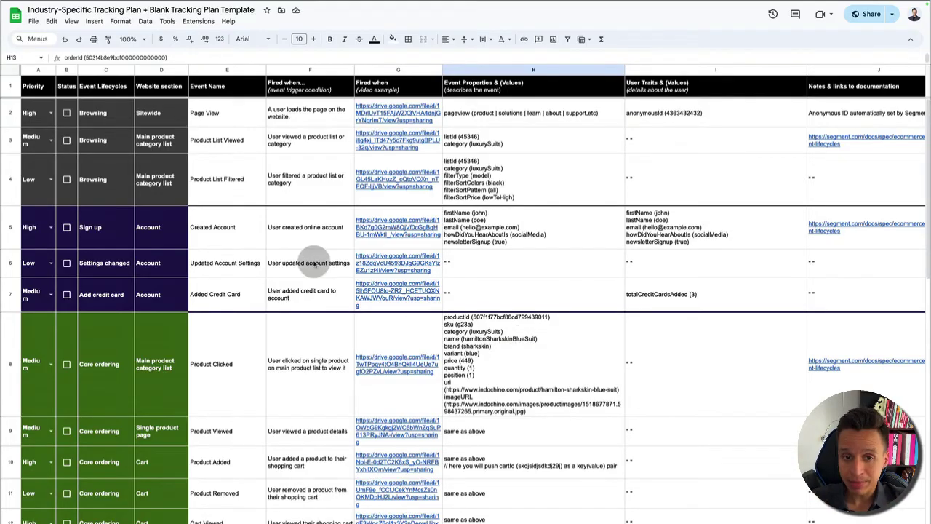
scroll(312, 254, down, 10)
scroll(310, 264, up, 10)
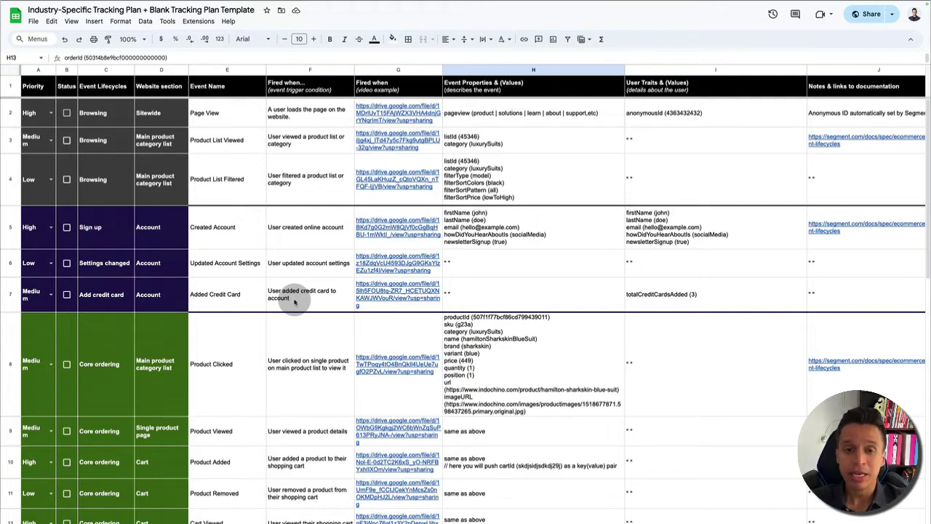
scroll(295, 303, down, 10)
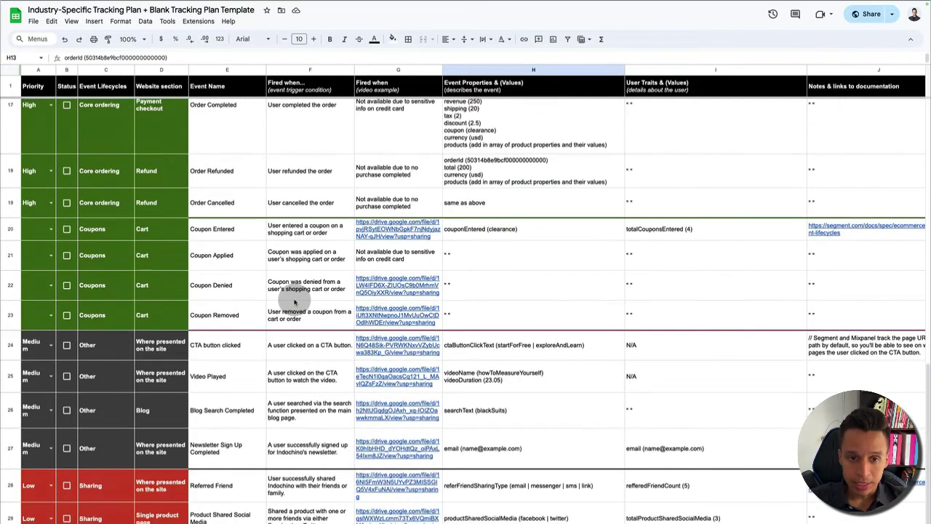
scroll(248, 293, down, 1)
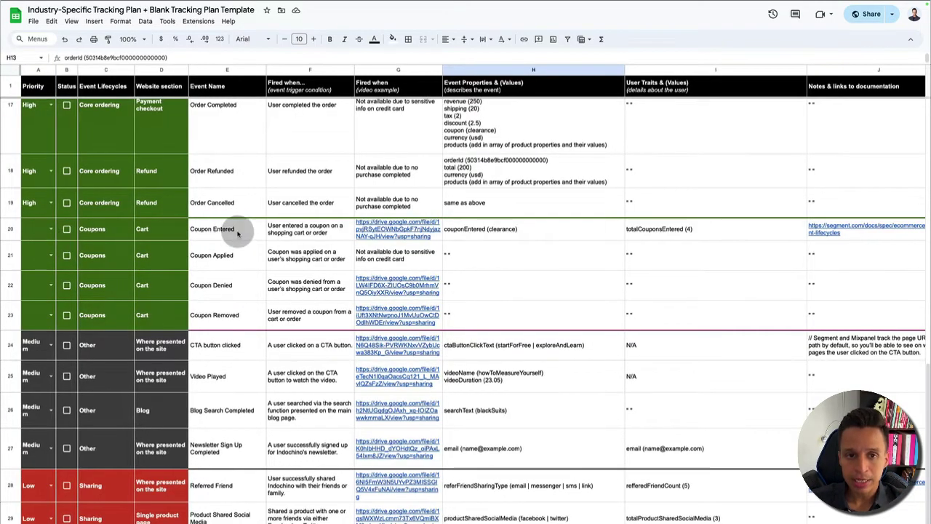
click(224, 254)
click(235, 285)
click(235, 322)
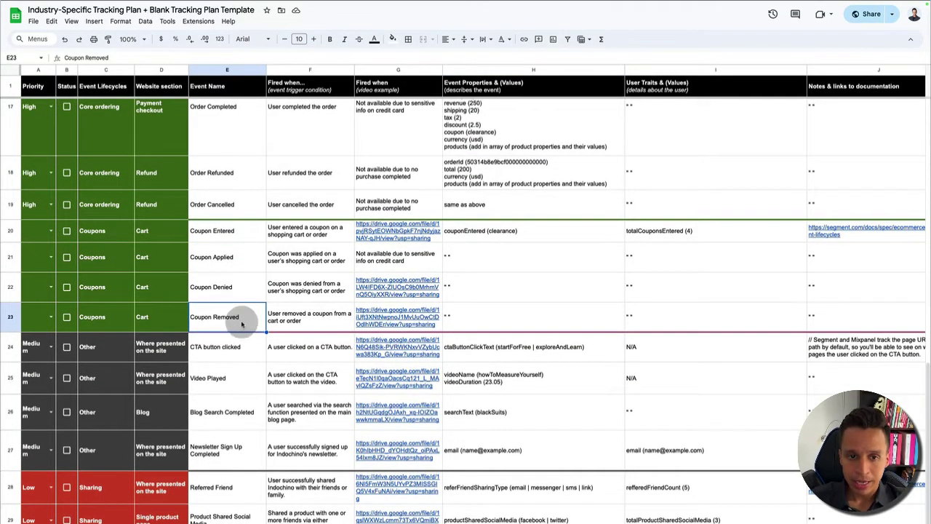
click(232, 233)
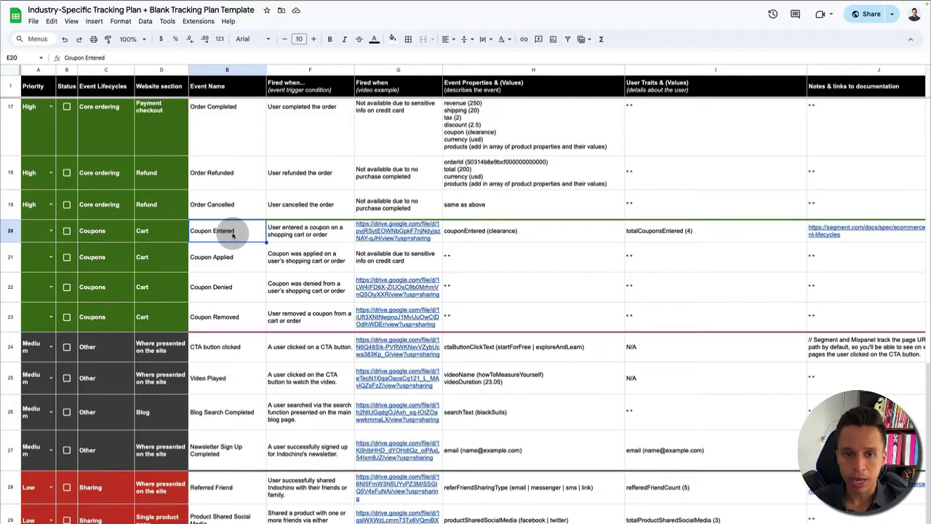
Step: Return to the mobile game tracking plan and select the Entered Game Area event name
scroll(262, 240, up, 10)
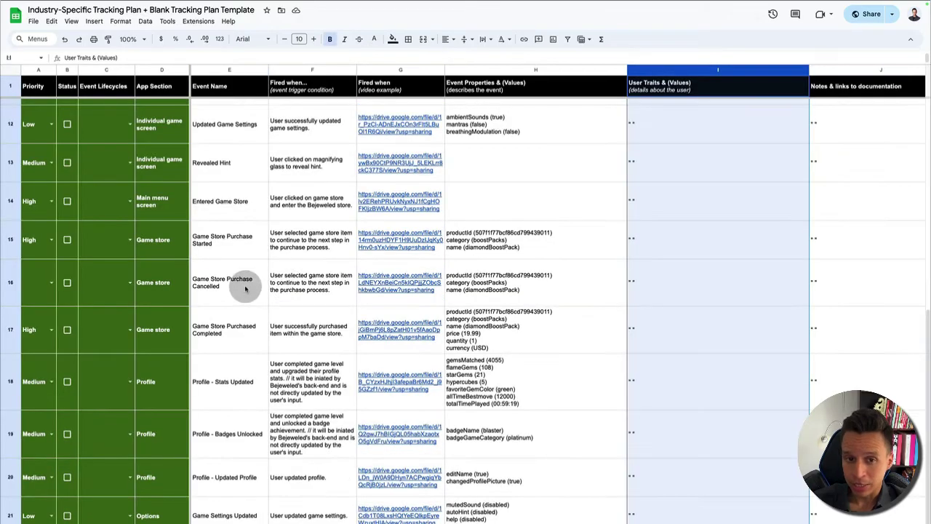
scroll(233, 291, up, 10)
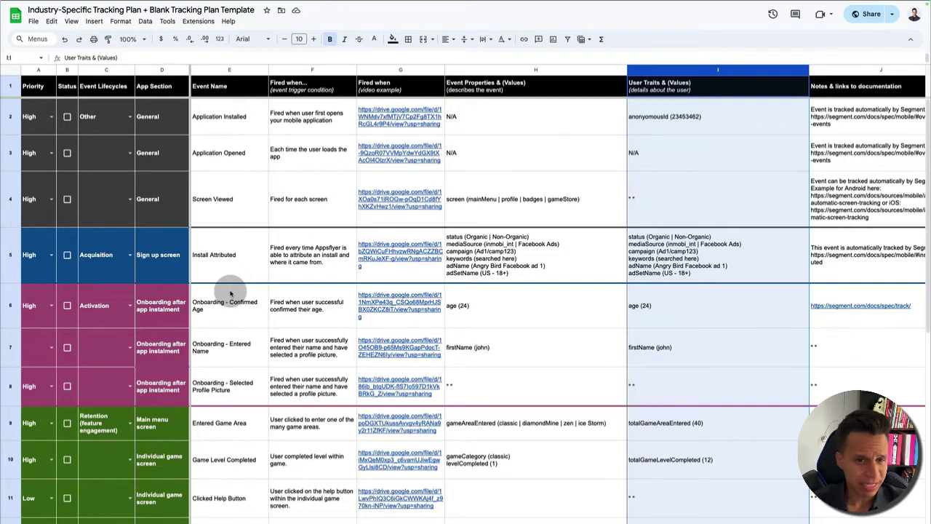
scroll(230, 295, down, 5)
click(223, 146)
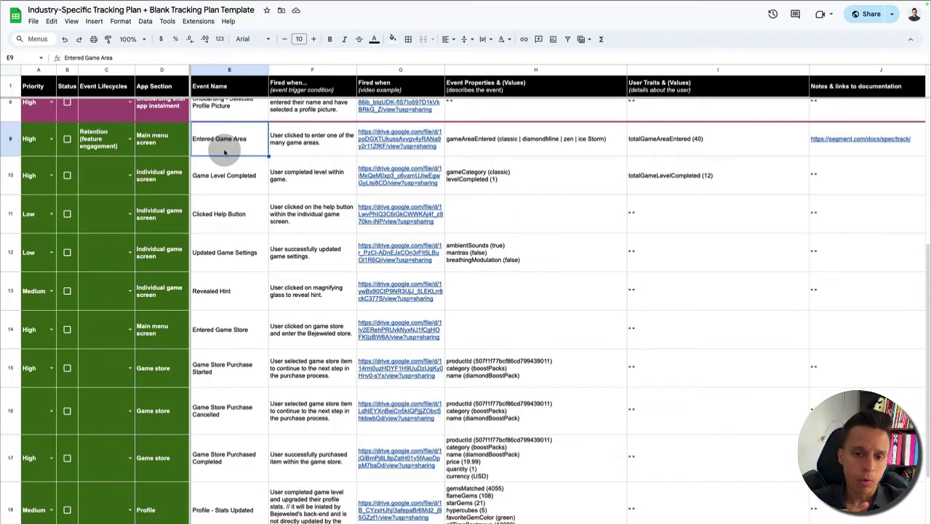
Step: Go back to the e-commerce plan and switch to the Install Mixpanel page of the Mixpanel documentation
key(alt+Down)
key(alt+Down)
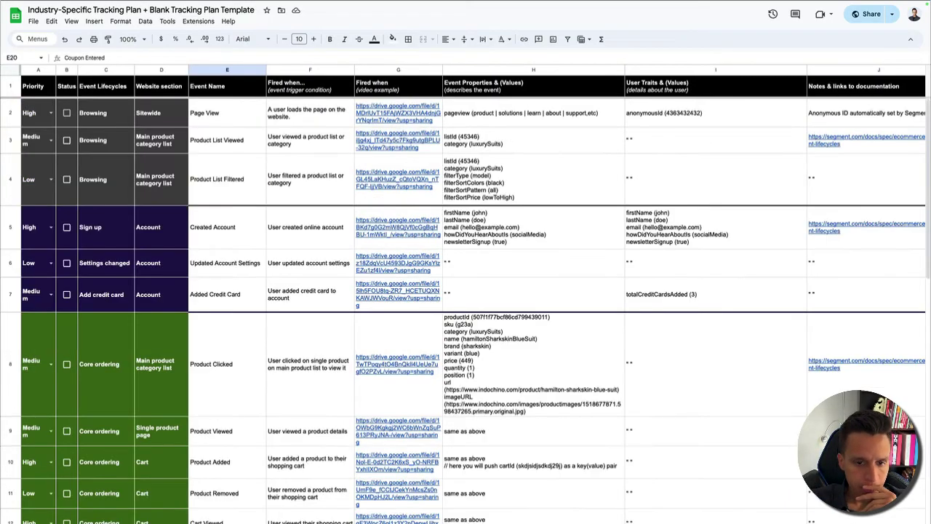
key(alt+Down)
click(277, 382)
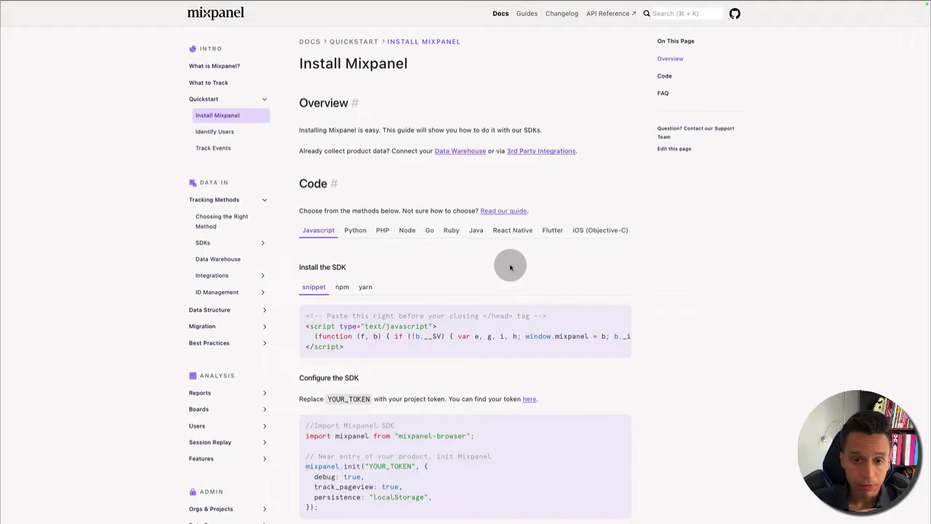
Step: Examine the SDK languages offered on the Install Mixpanel page and the Javascript install and configuration snippets
scroll(378, 231, right, 2)
scroll(377, 230, right, 5)
scroll(379, 231, left, 8)
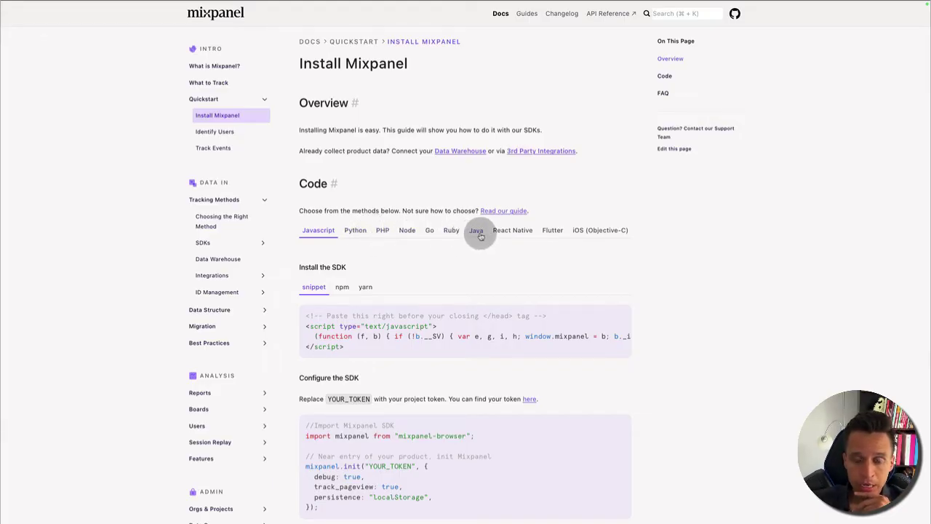
scroll(516, 233, right, 2)
scroll(517, 233, right, 3)
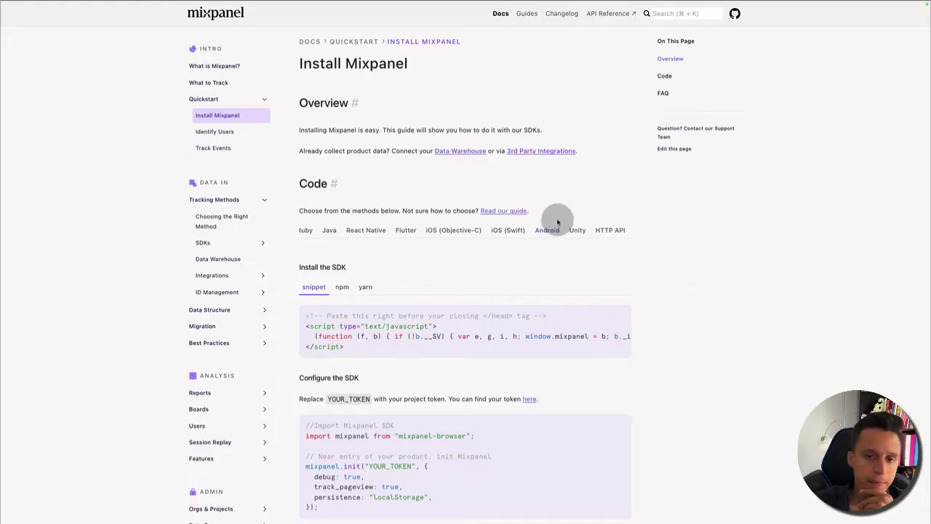
scroll(592, 231, left, 1)
scroll(592, 232, left, 3)
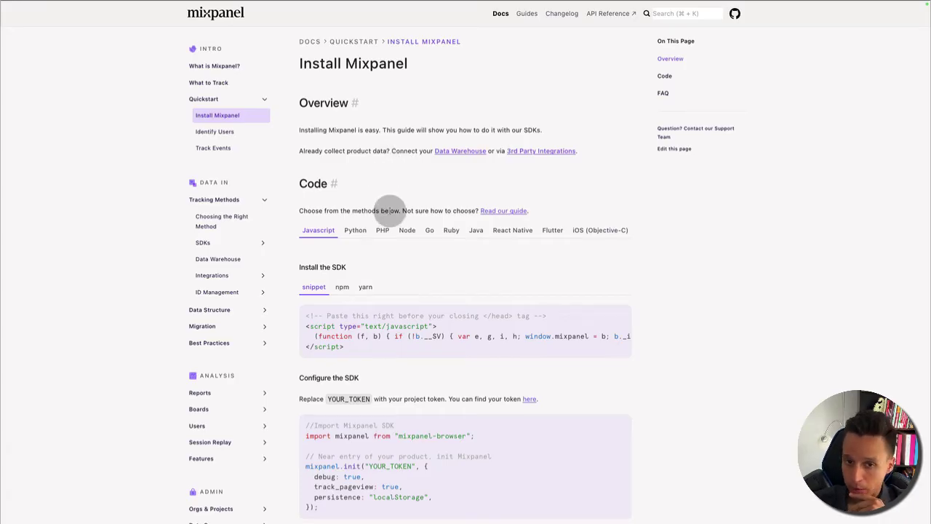
scroll(397, 218, down, 1)
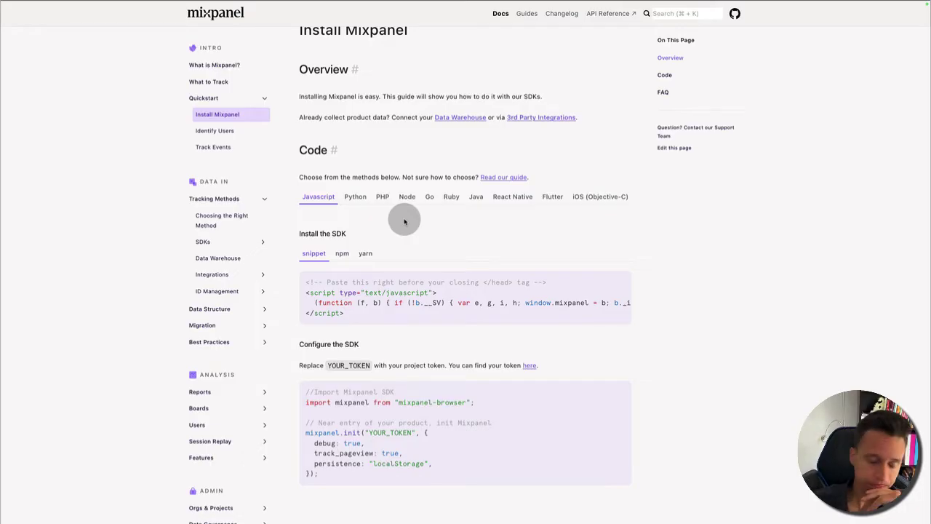
scroll(405, 222, down, 1)
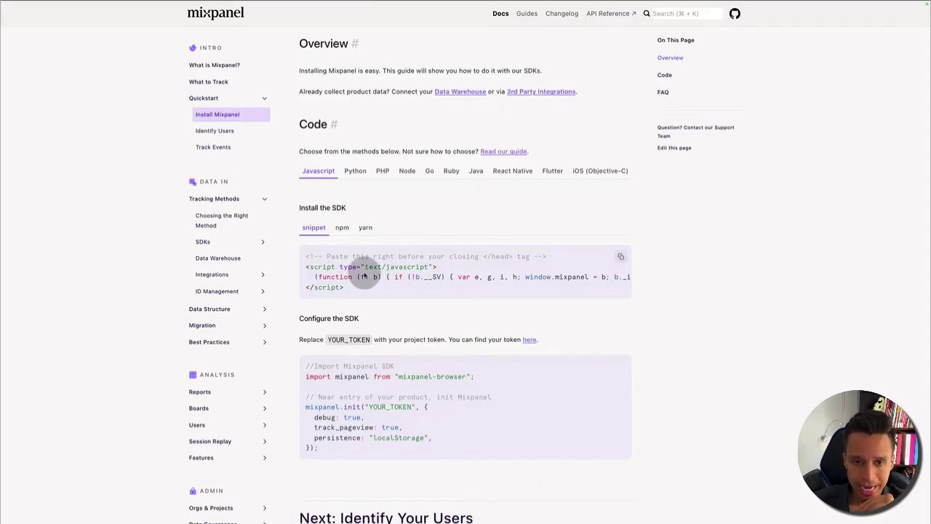
Step: Look over the Javascript configuration snippet, switch to the Track Events page and select its mixpanel.track code sample
scroll(374, 266, down, 4)
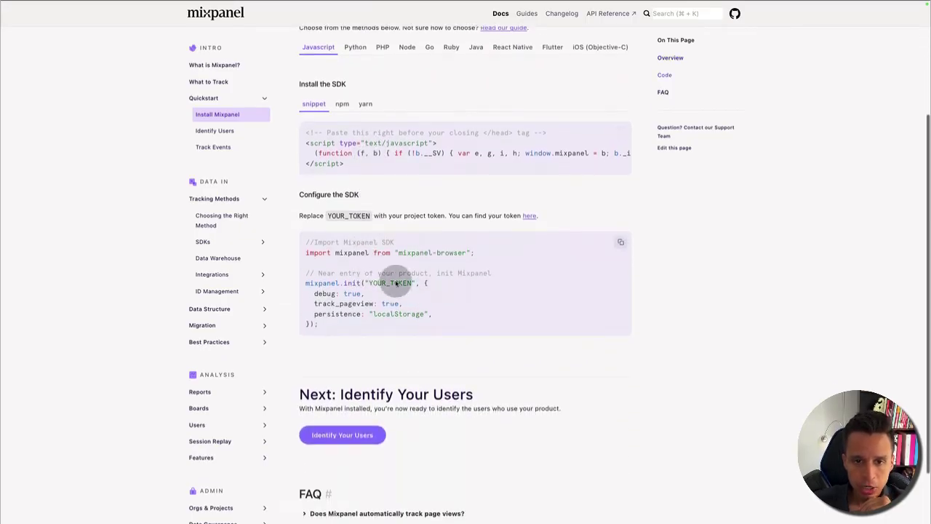
scroll(357, 208, down, 2)
scroll(359, 212, up, 2)
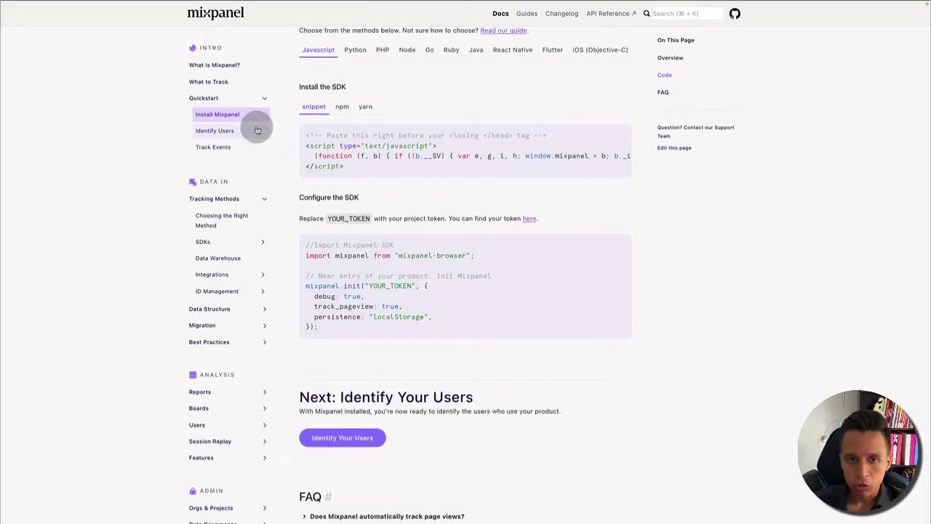
click(230, 147)
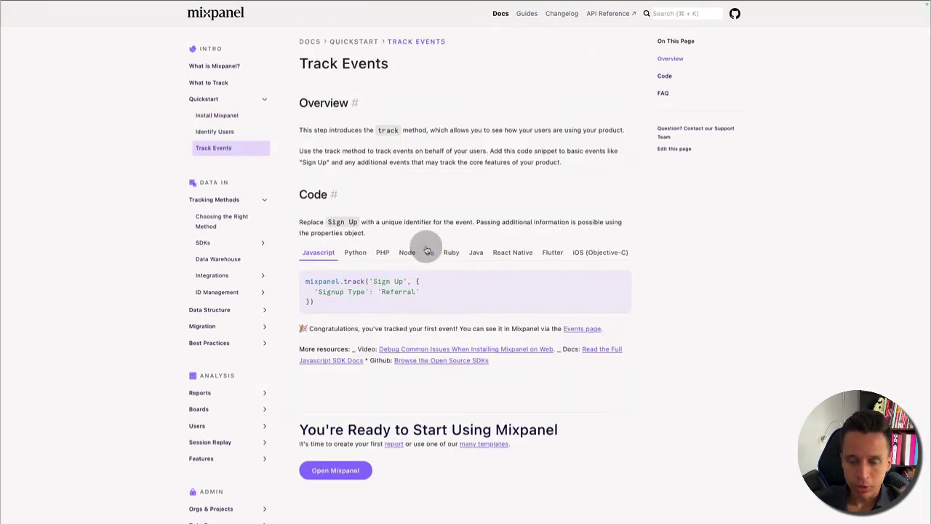
scroll(428, 251, down, 1)
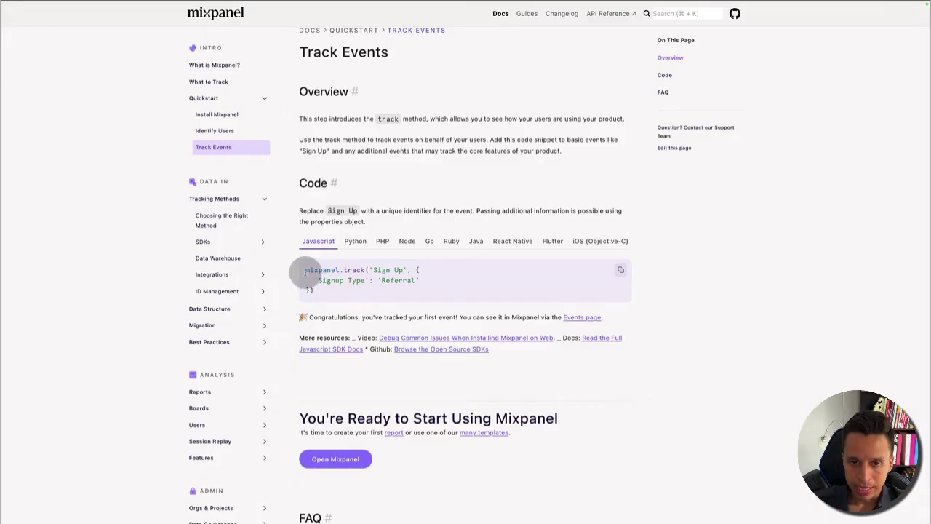
drag(305, 268, 351, 294)
click(312, 288)
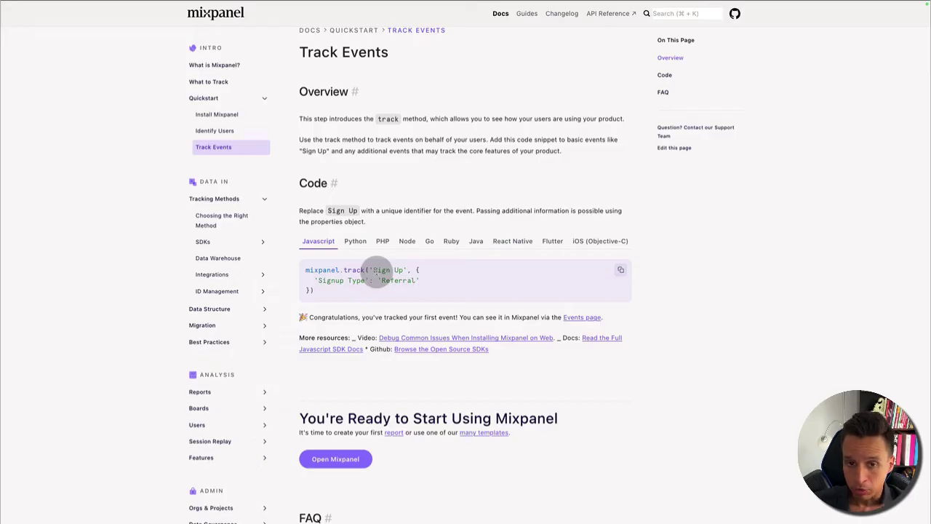
Step: Select the 'Signup Type': 'Referral' property line in the Javascript mixpanel.track sample
drag(313, 282, 408, 285)
click(398, 286)
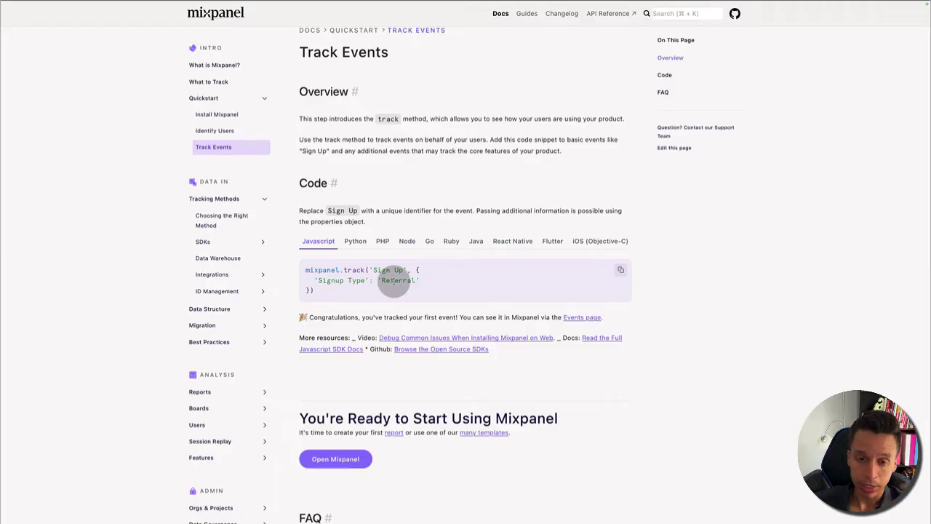
triple_click(389, 281)
click(393, 284)
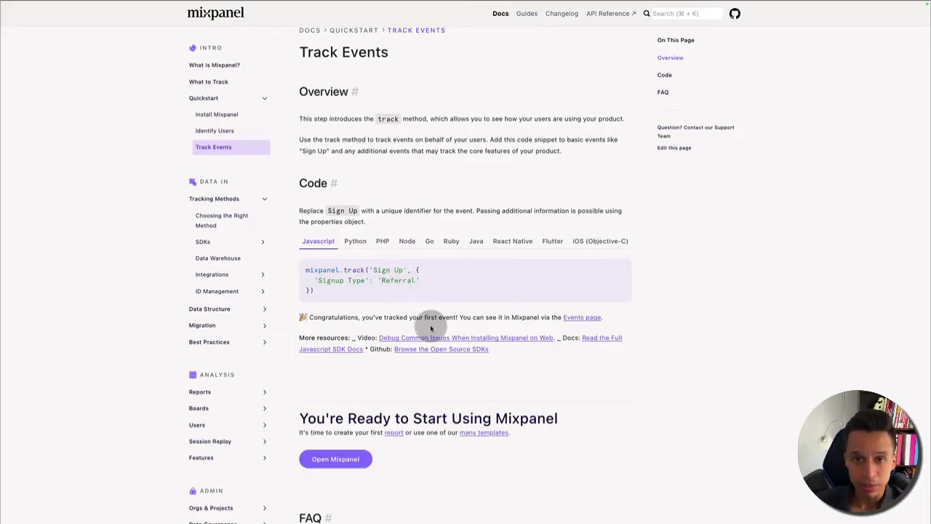
Step: Switch to the Identify Users page and select the mixpanel.identify('USER_ID') call and its identify method name in the Javascript sample
click(232, 132)
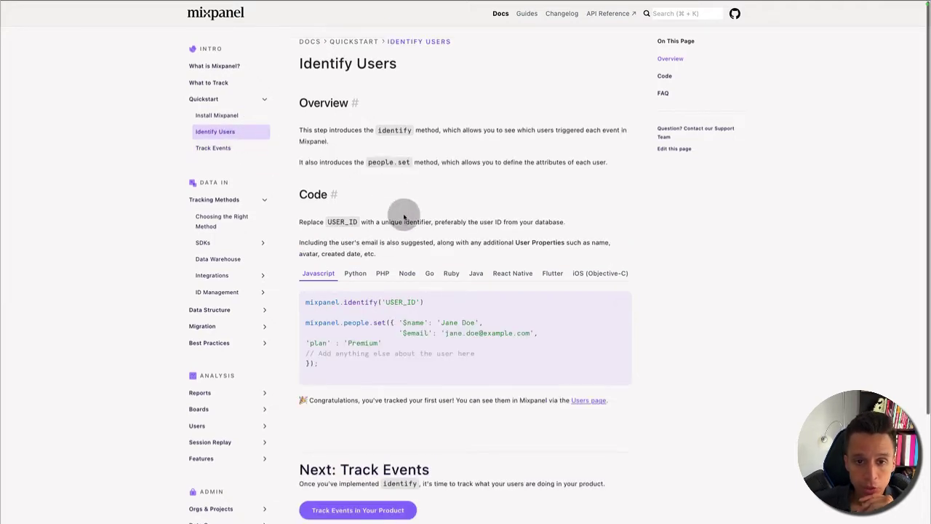
triple_click(359, 301)
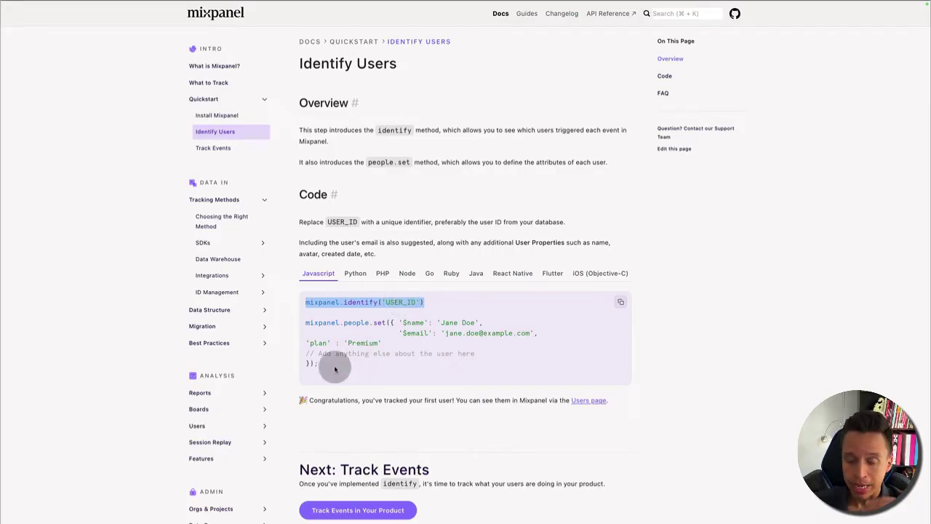
click(324, 316)
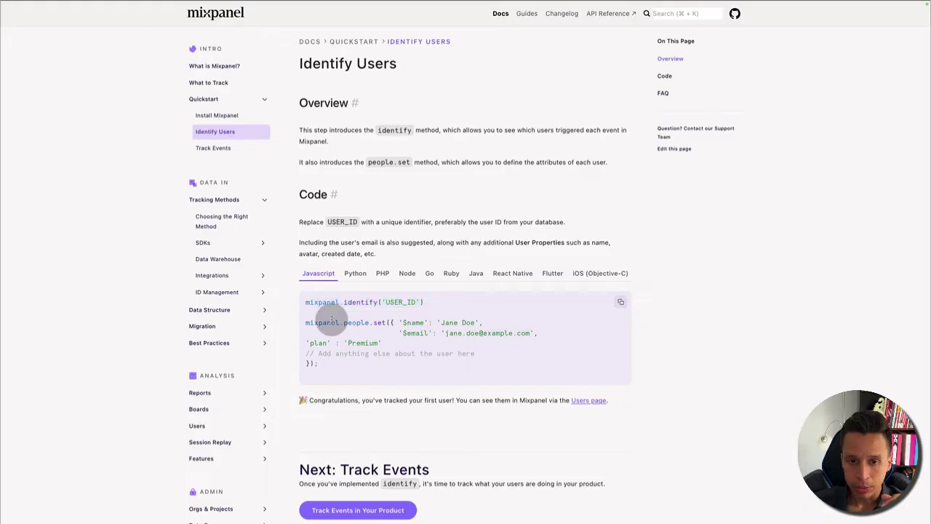
triple_click(373, 302)
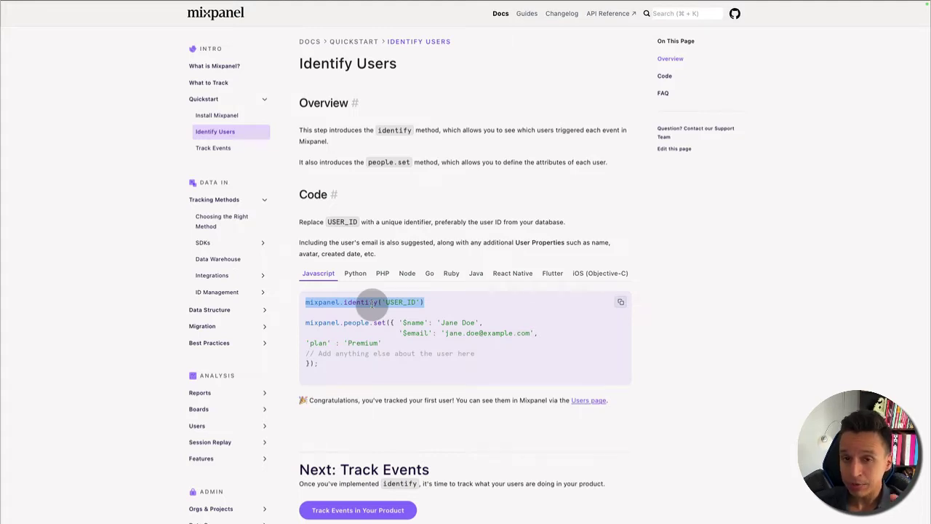
double_click(372, 303)
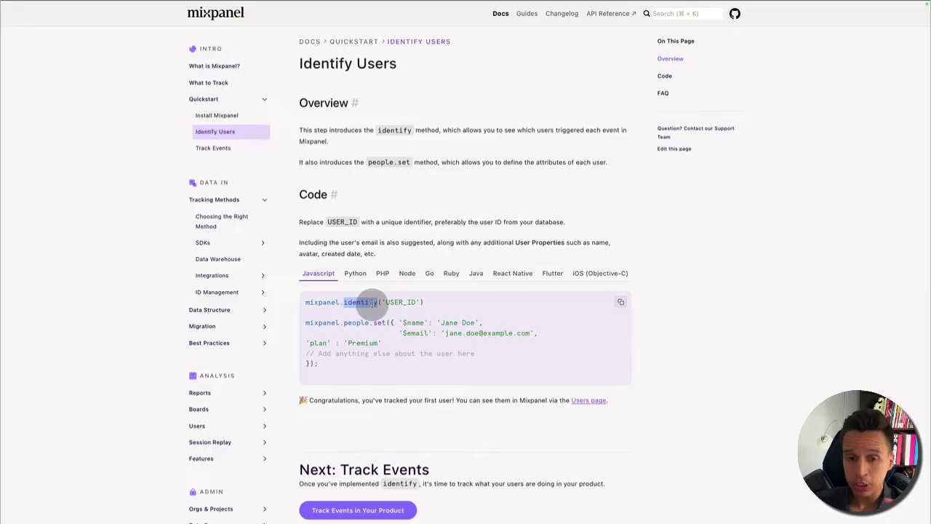
triple_click(400, 302)
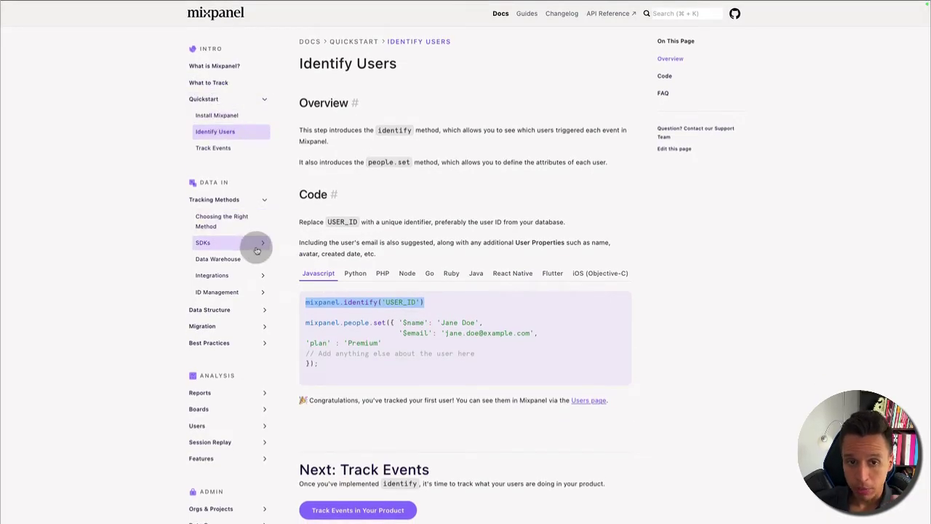
Step: Return to the Install Mixpanel page and choose the Python instructions
click(221, 117)
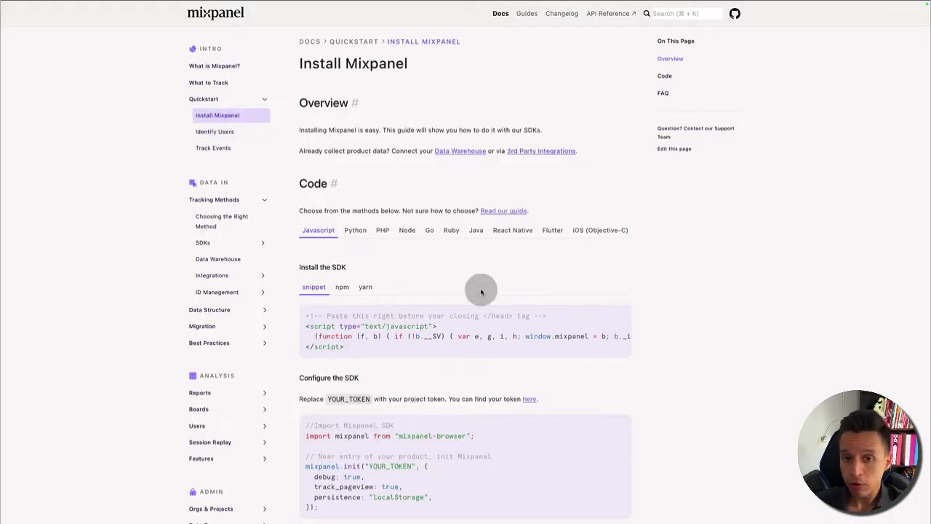
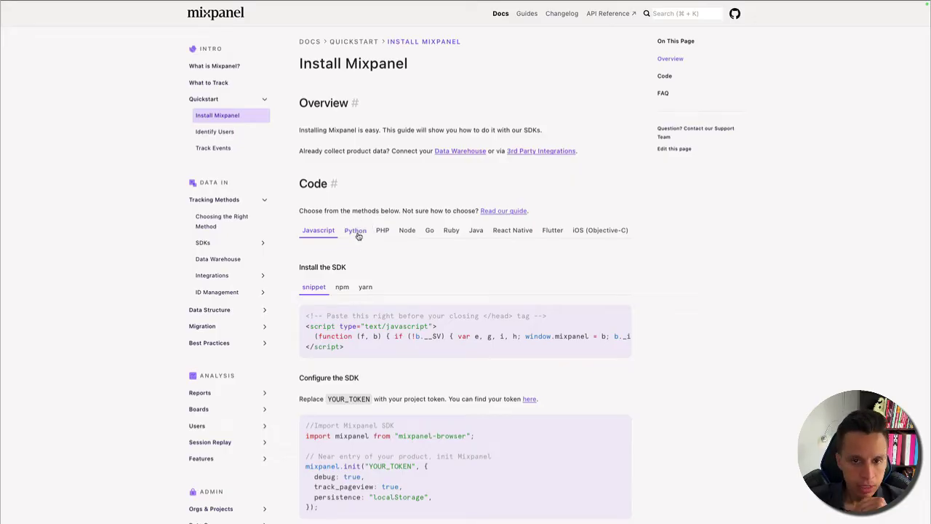
click(358, 236)
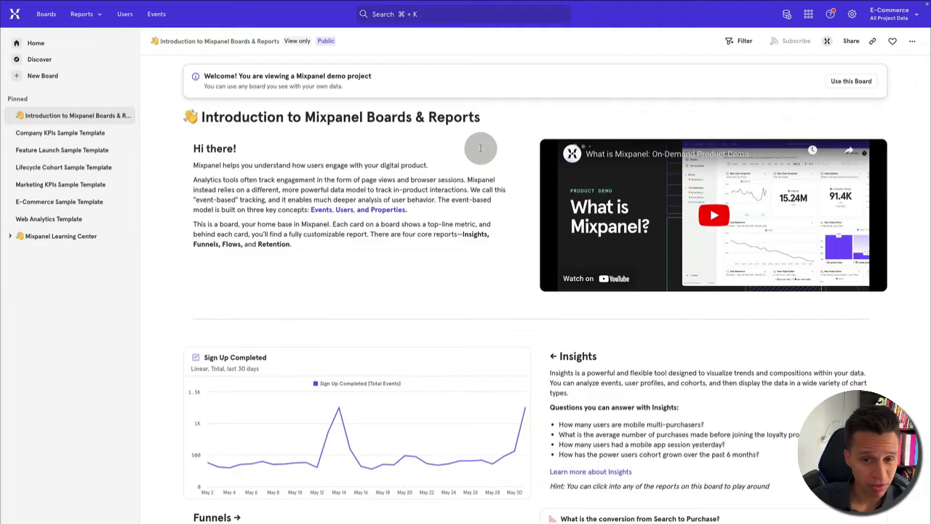
Step: In the Mixpanel E-Commerce demo project, look over the introduction board and open the profile of the first person in the Users list
scroll(480, 147, down, 5)
scroll(480, 147, up, 2)
scroll(480, 147, up, 3)
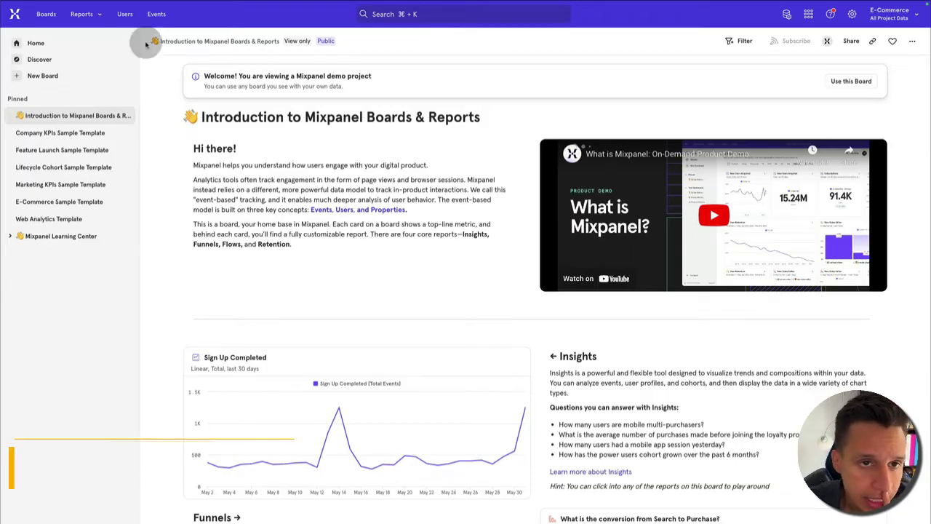
click(126, 16)
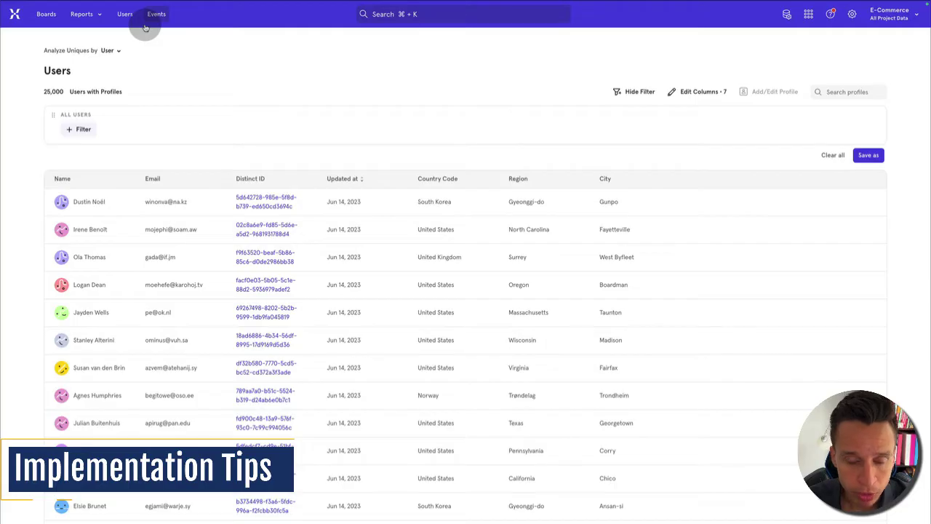
click(86, 203)
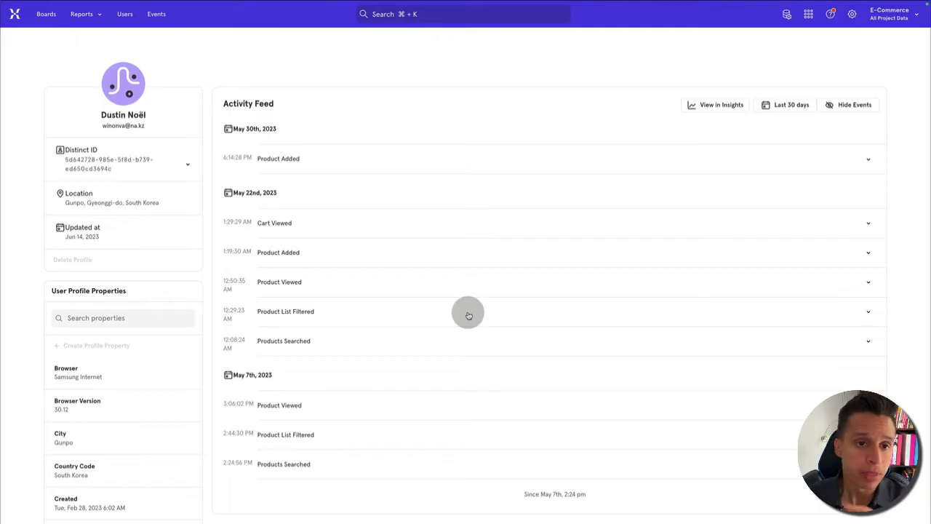
scroll(441, 262, down, 1)
scroll(441, 262, up, 1)
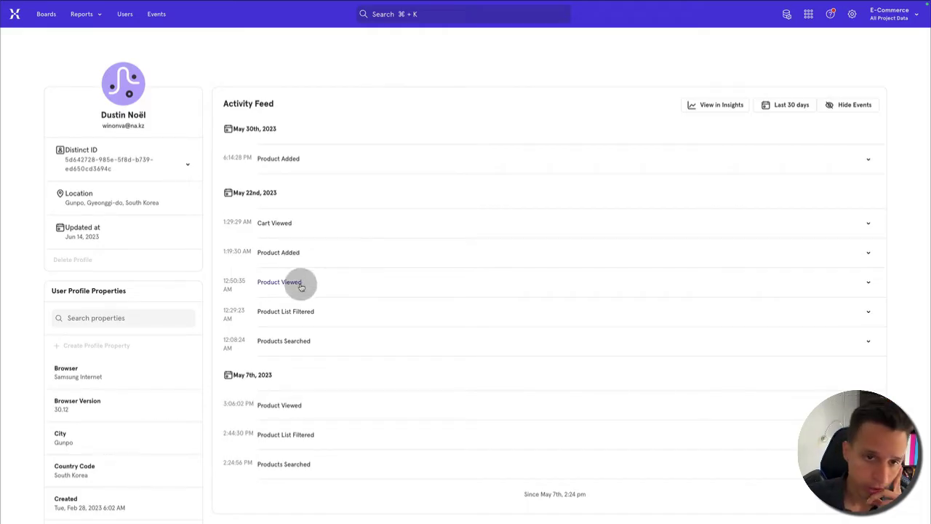
Step: Expand the May 30th Product Added event, show only its Mixpanel Properties and select the UTM property rows
click(866, 158)
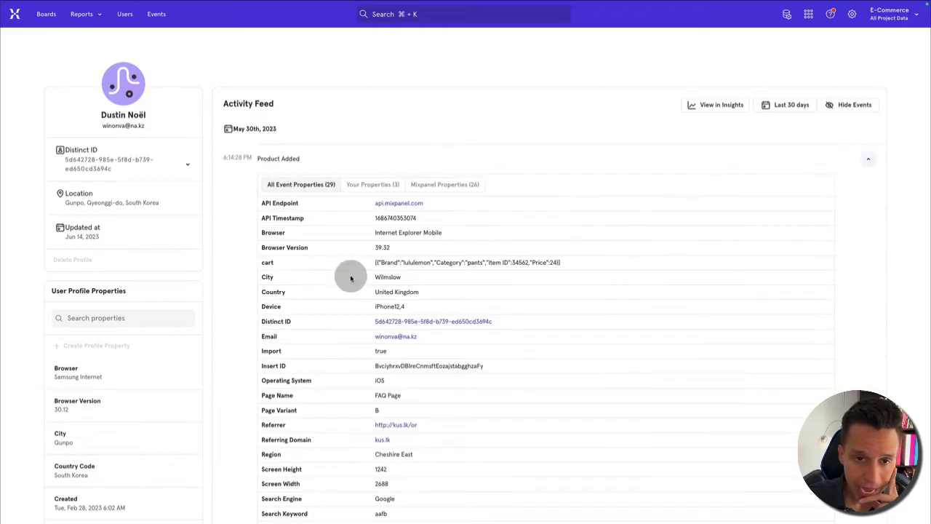
scroll(350, 278, down, 3)
scroll(351, 278, up, 4)
click(450, 162)
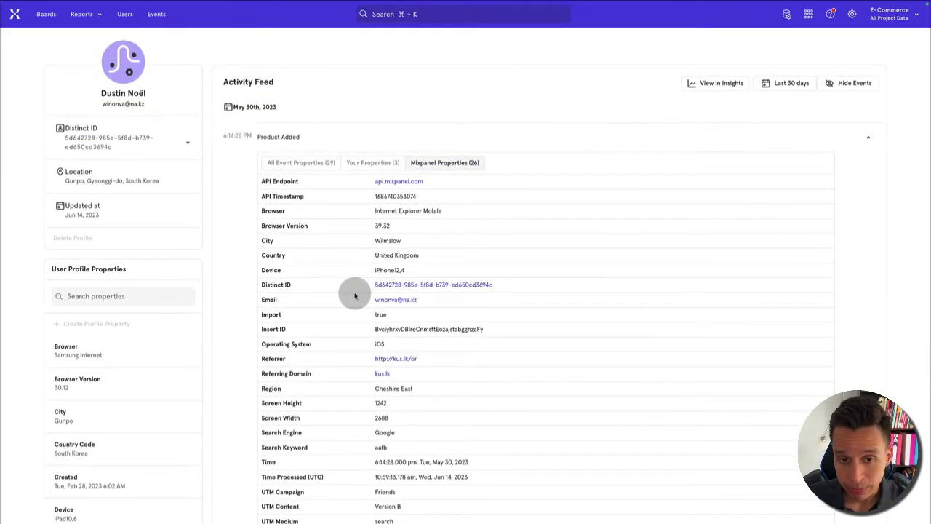
scroll(354, 295, down, 1)
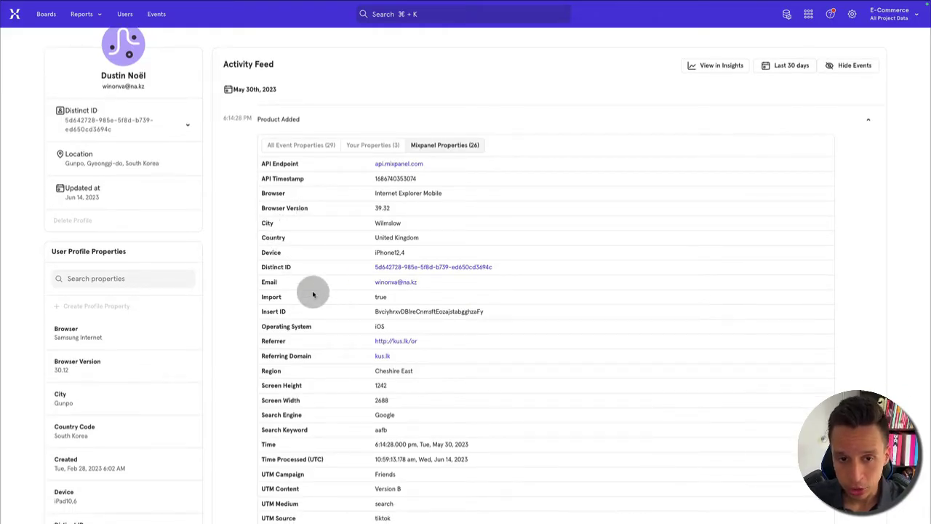
scroll(316, 302, down, 1)
drag(264, 457, 395, 516)
scroll(415, 466, up, 3)
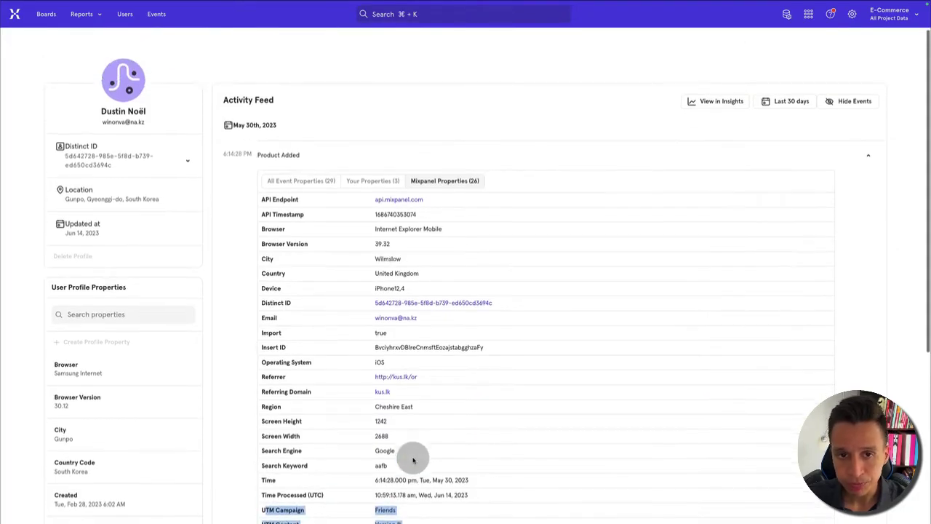
Step: Show the event's own custom properties, select the Page Name, Page Variant and cart rows, and return to All Event Properties
click(375, 183)
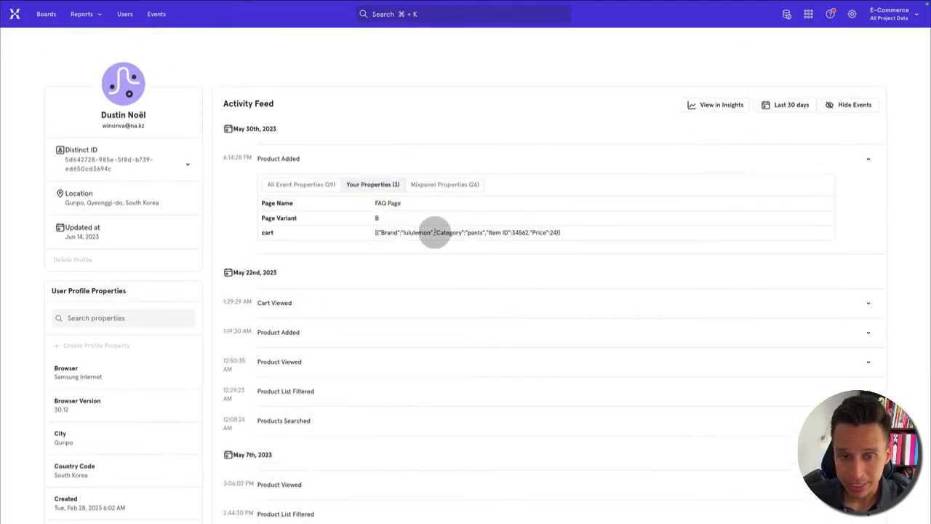
drag(260, 201, 424, 236)
click(318, 233)
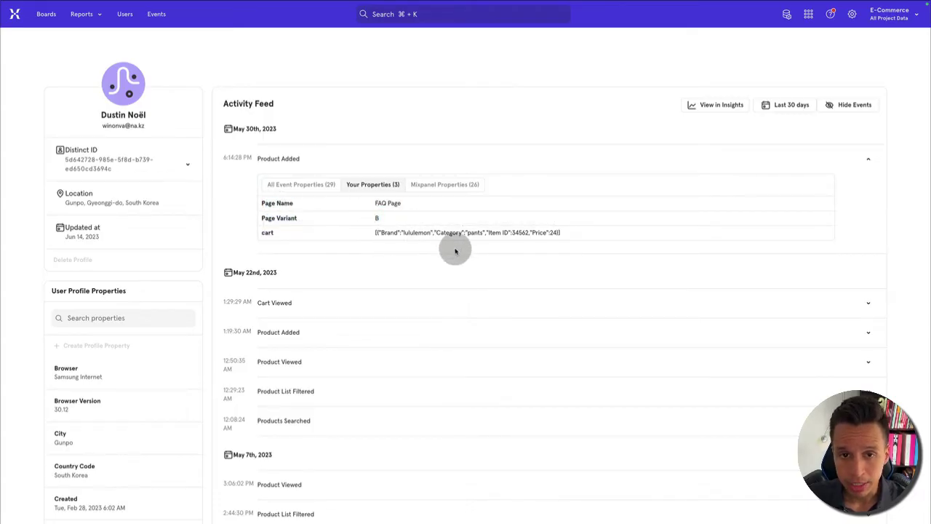
click(312, 185)
scroll(389, 306, down, 4)
scroll(378, 305, up, 2)
scroll(378, 306, up, 2)
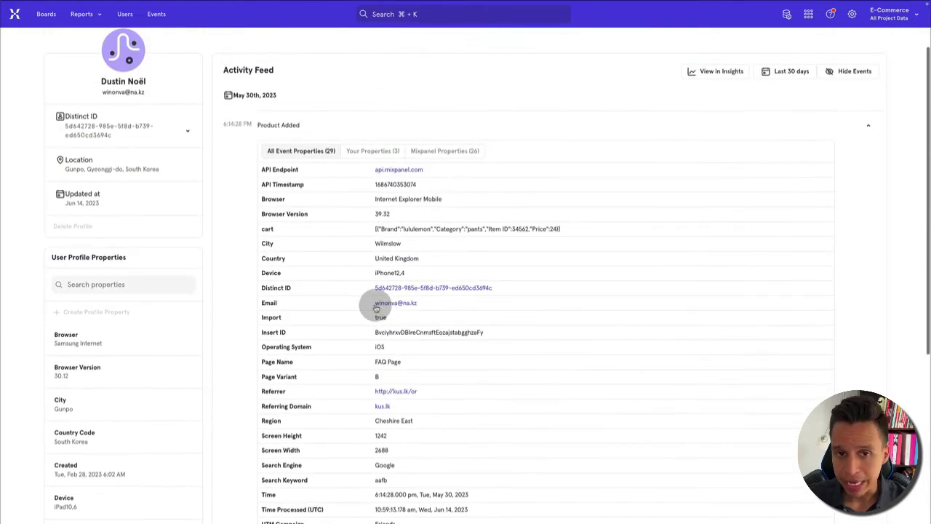
Step: Collapse and reopen the May 30th Product Added event, review its full property list and collapse it again
click(867, 125)
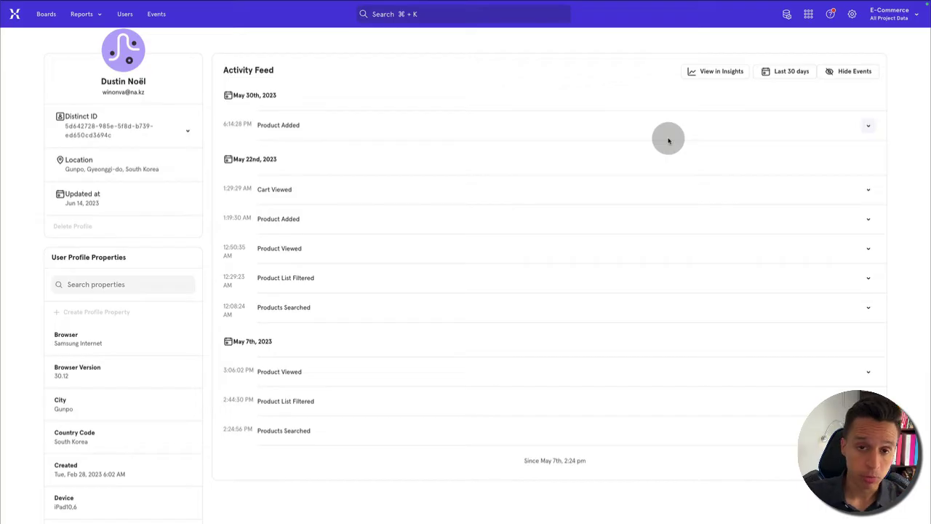
click(868, 125)
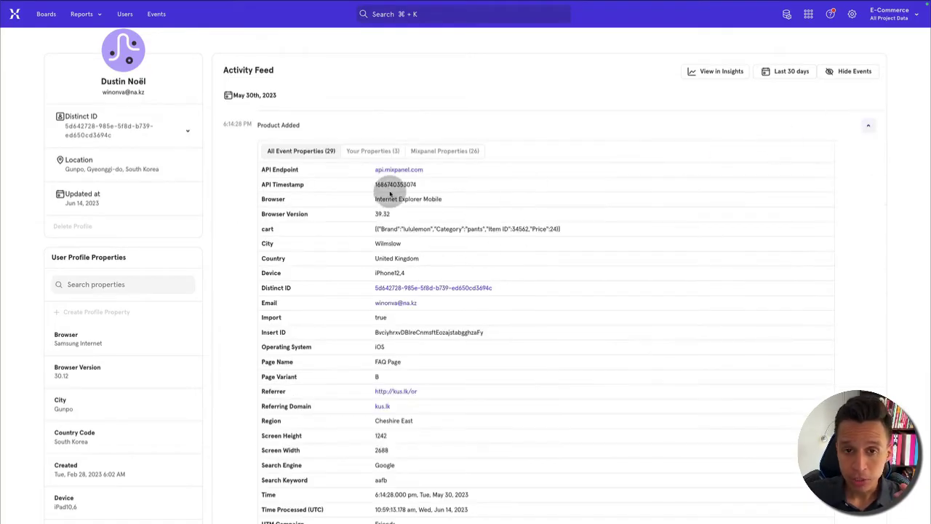
scroll(412, 243, down, 3)
scroll(412, 244, up, 3)
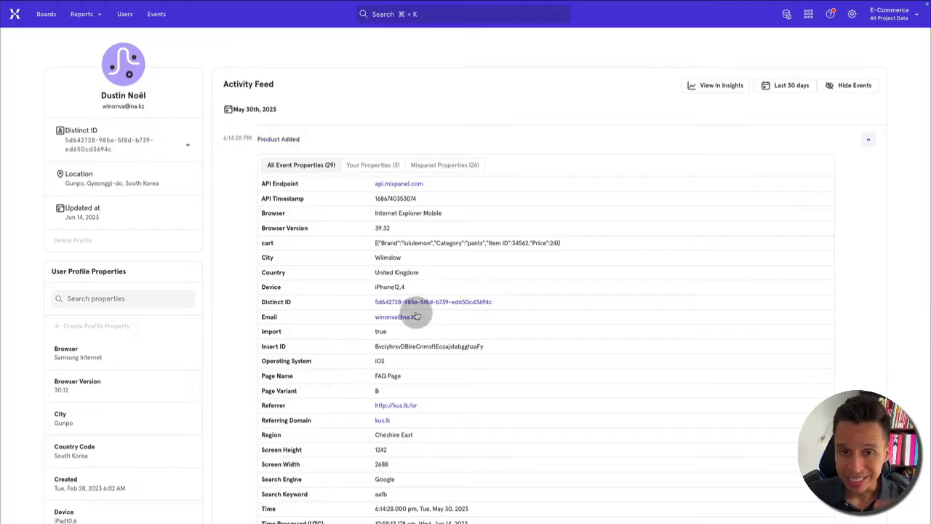
scroll(410, 246, down, 1)
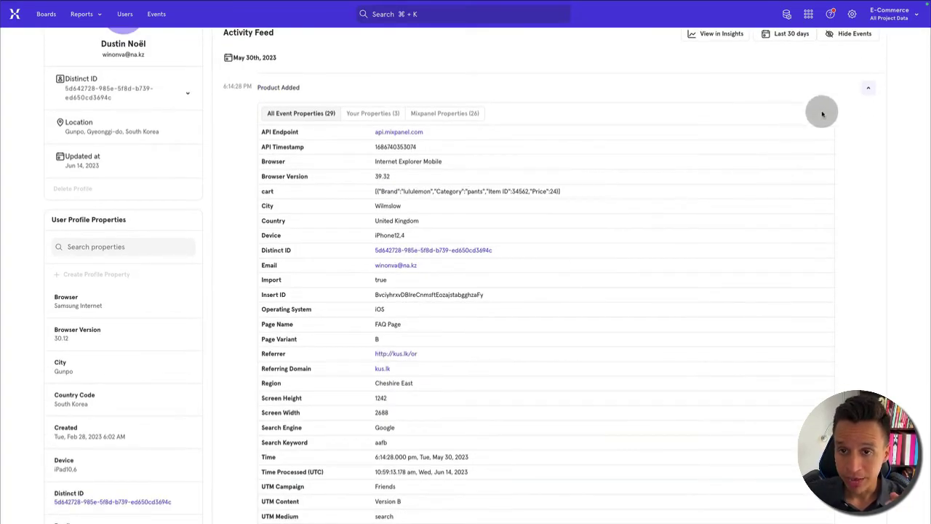
scroll(866, 124, up, 1)
click(872, 164)
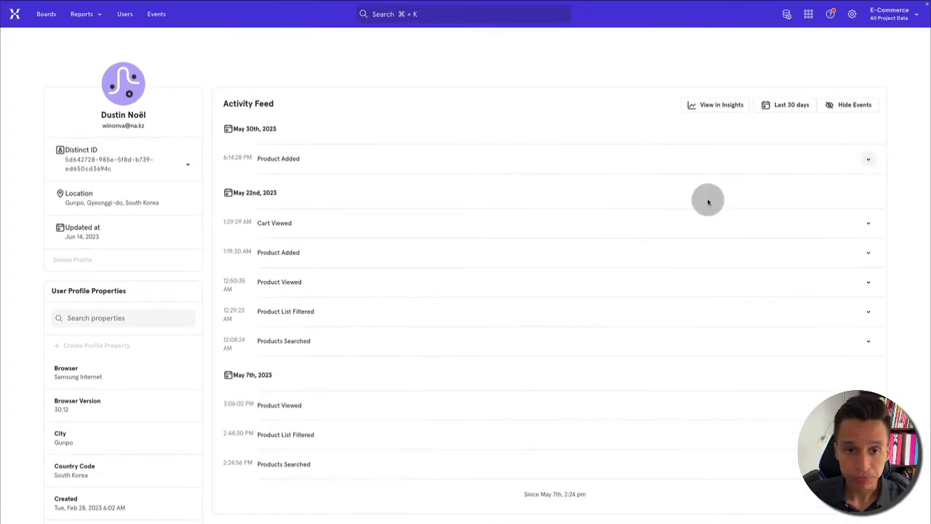
Step: Examine the opened person's User Profile Properties list, from Browser and City through Payment Methods Added to the UTM properties
scroll(556, 204, down, 1)
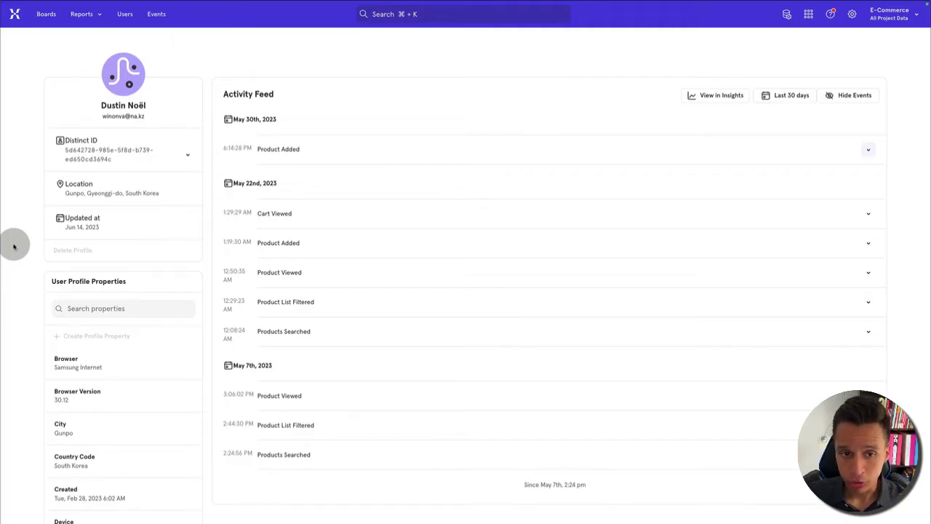
scroll(13, 246, down, 1)
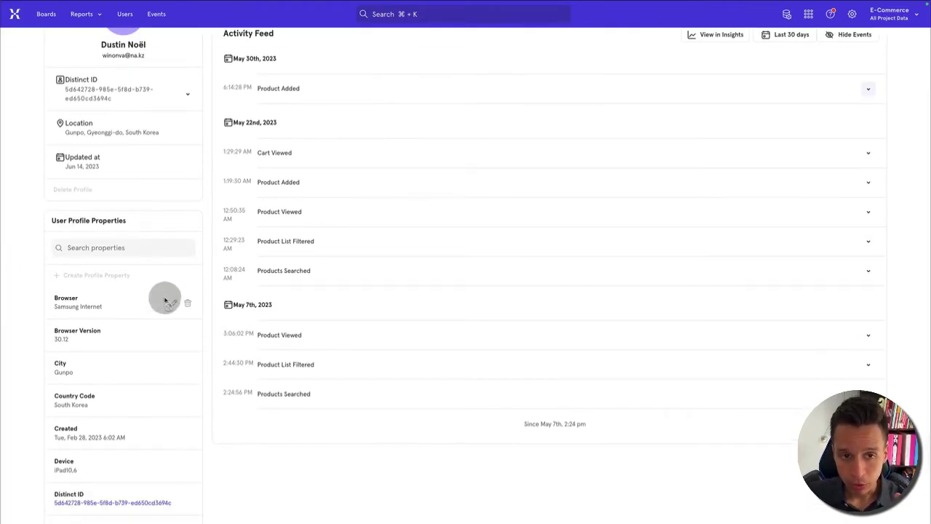
scroll(120, 331, down, 1)
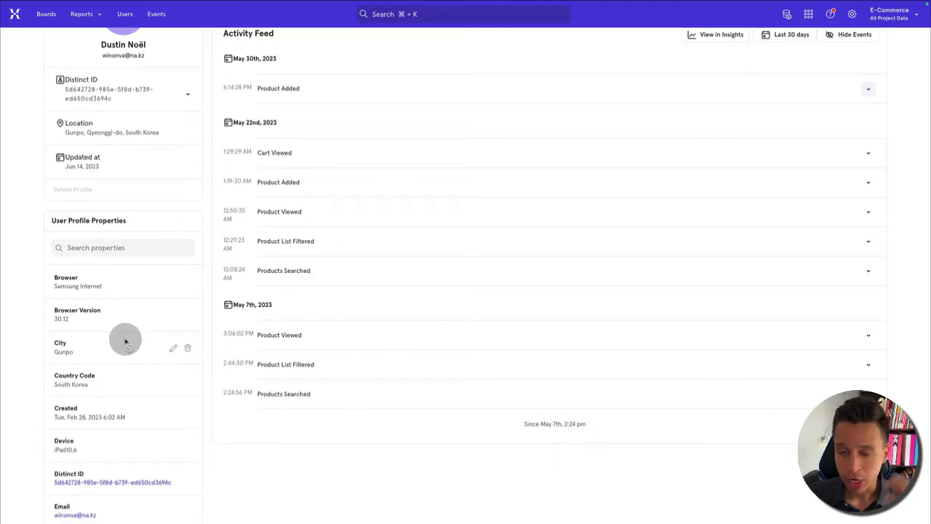
scroll(121, 333, up, 1)
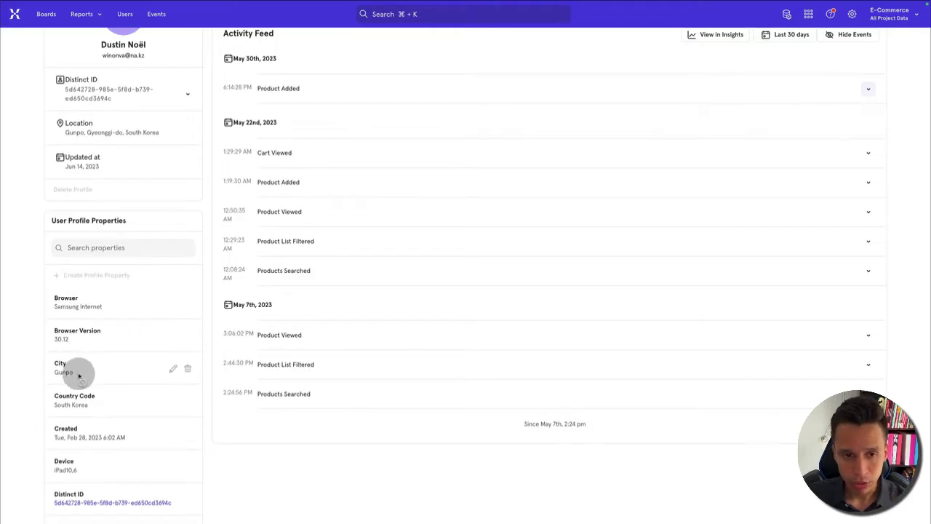
scroll(93, 411, down, 5)
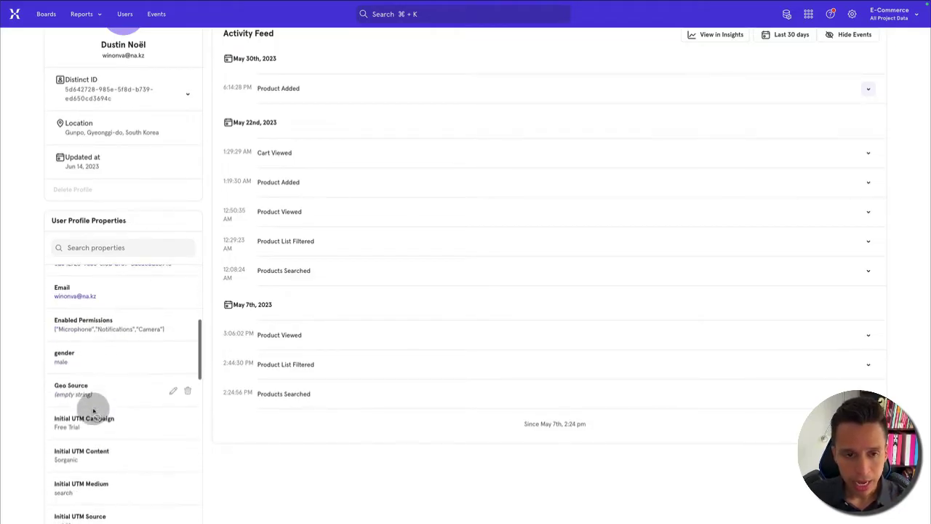
scroll(102, 400, up, 2)
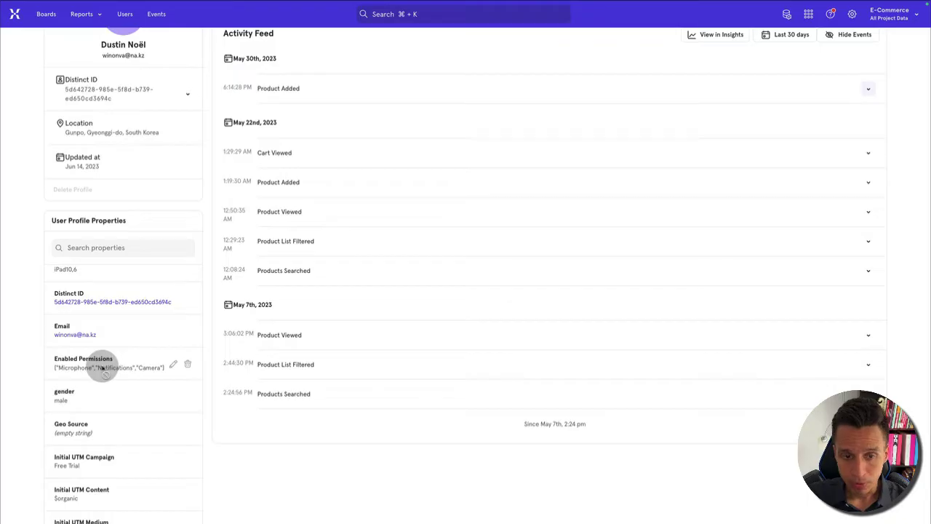
scroll(102, 369, down, 3)
scroll(162, 374, down, 2)
scroll(167, 386, down, 2)
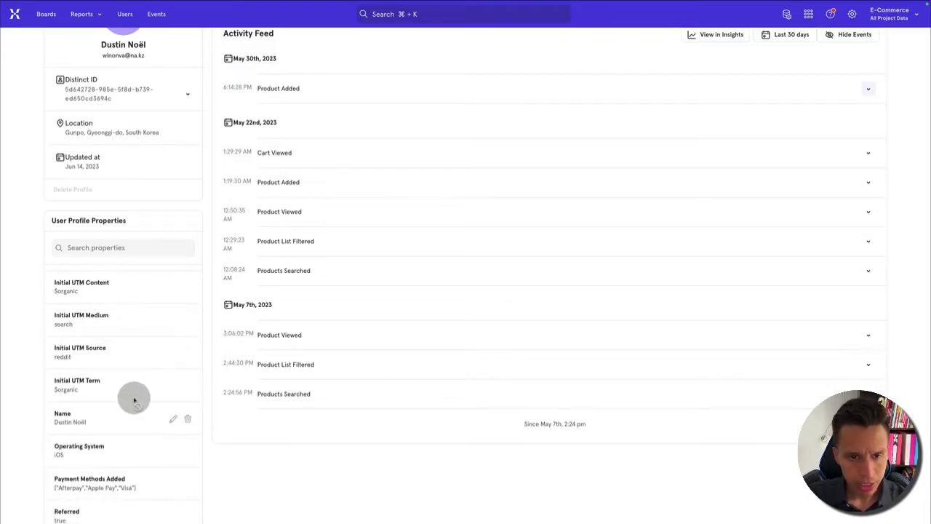
scroll(143, 325, down, 4)
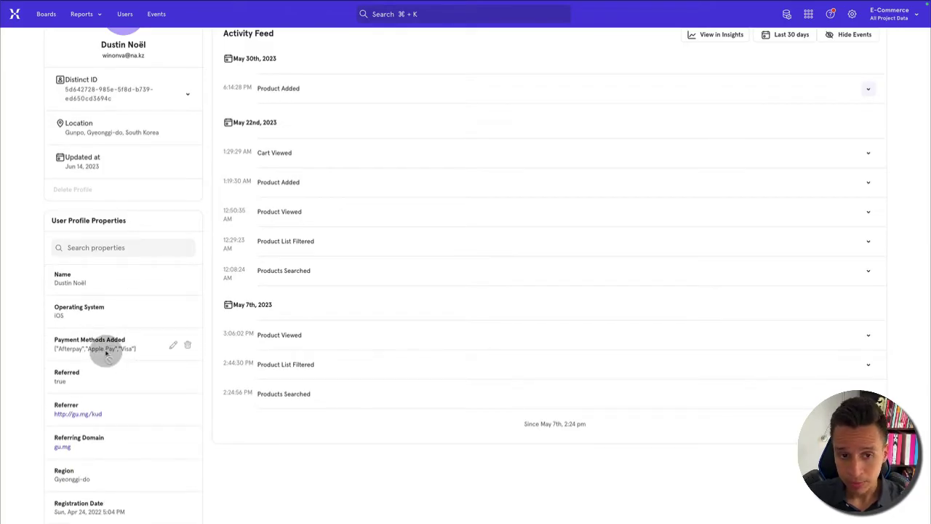
scroll(107, 354, down, 10)
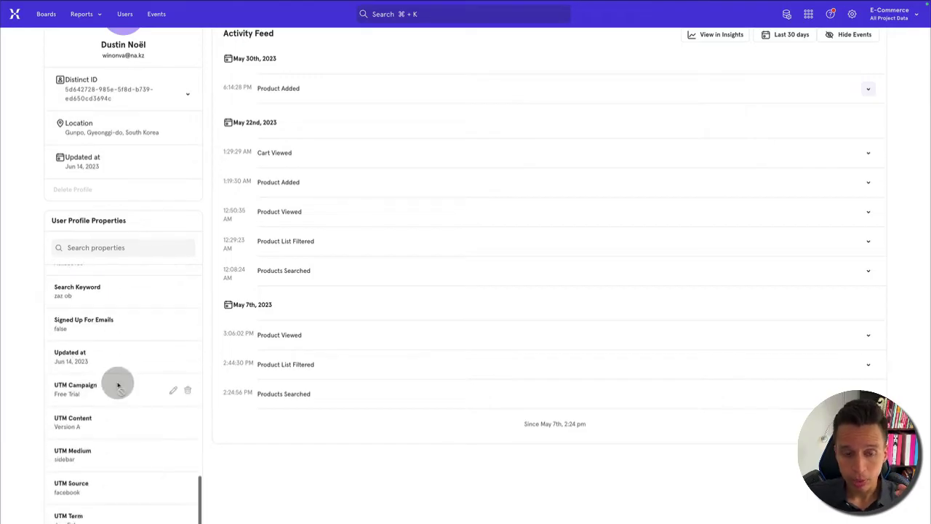
scroll(115, 379, up, 2)
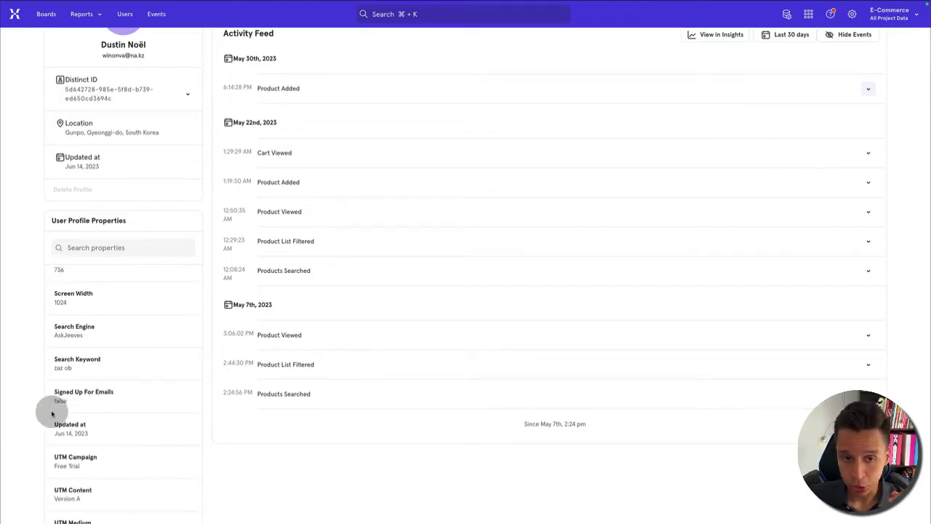
Step: Return to the start of the profile, expand its Distinct ID entry and select the ID value
scroll(116, 400, up, 1)
scroll(145, 379, up, 10)
scroll(202, 195, up, 2)
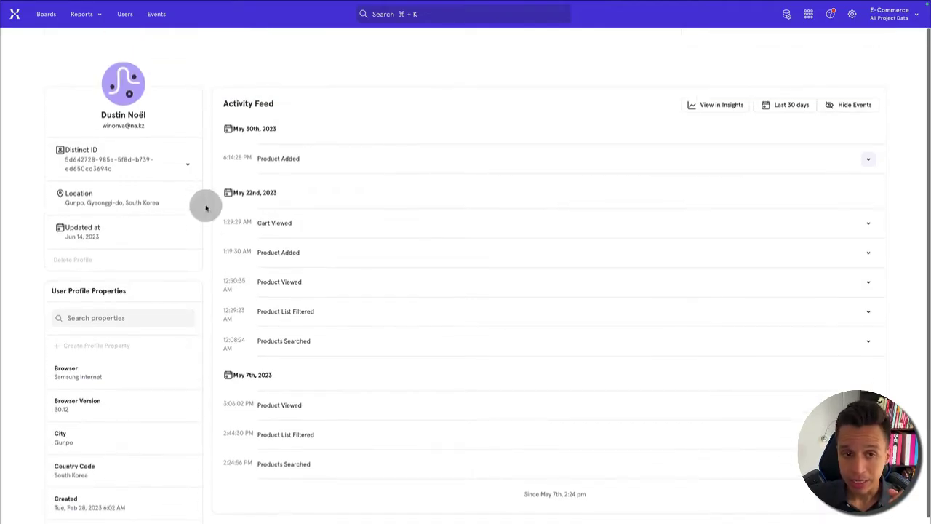
click(188, 164)
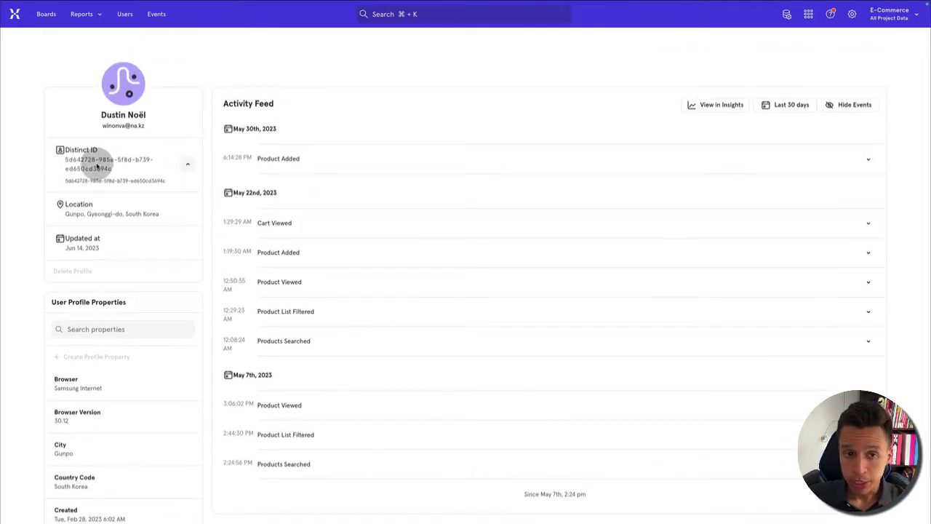
triple_click(96, 162)
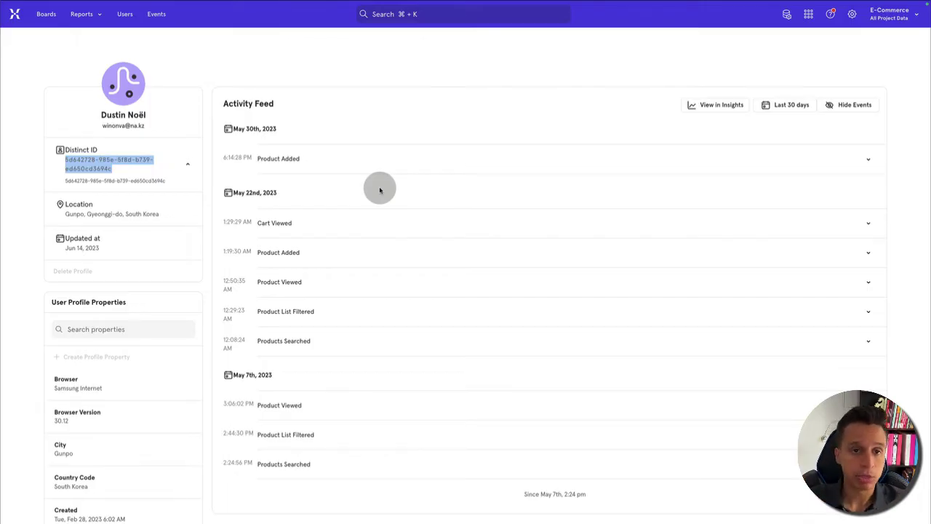
Step: Go back to the Users list, look over the profiles and check its profile search and filter without setting either
click(125, 14)
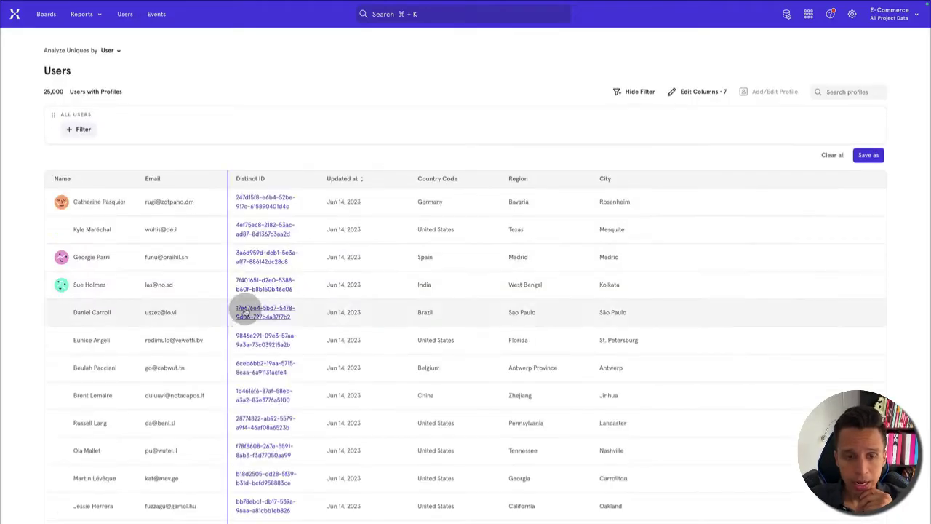
scroll(131, 273, down, 4)
scroll(132, 274, up, 4)
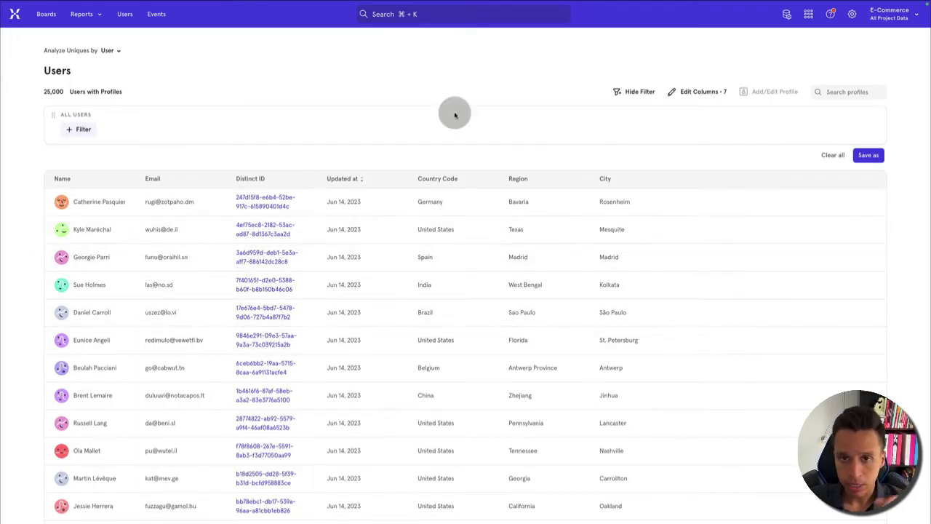
click(852, 92)
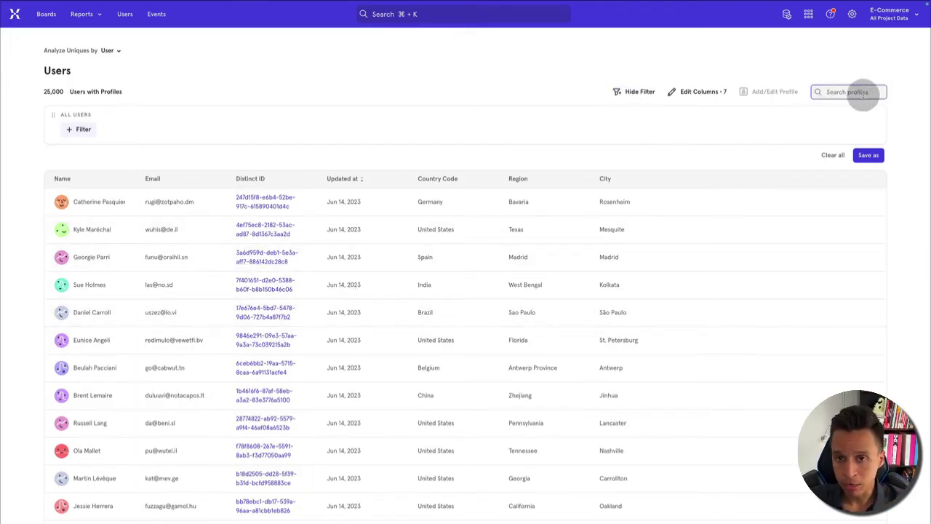
click(81, 129)
click(235, 95)
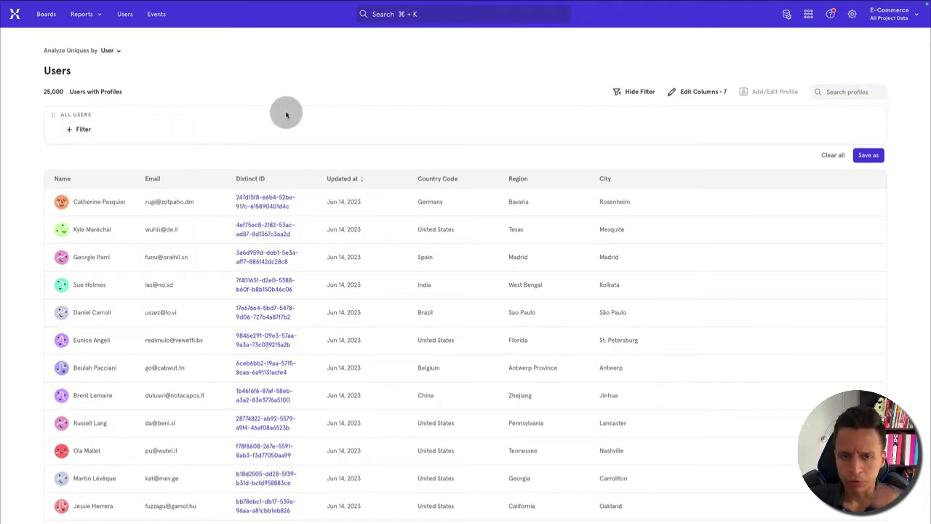
Step: Open and refresh the Events list, and inspect the first Checkout Started event's own properties and Mixpanel Properties before collapsing it
click(157, 14)
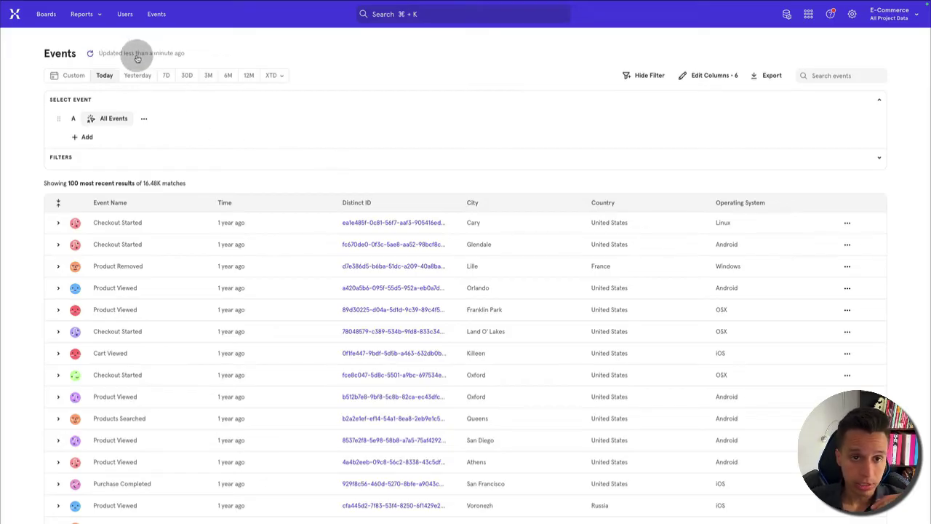
click(90, 53)
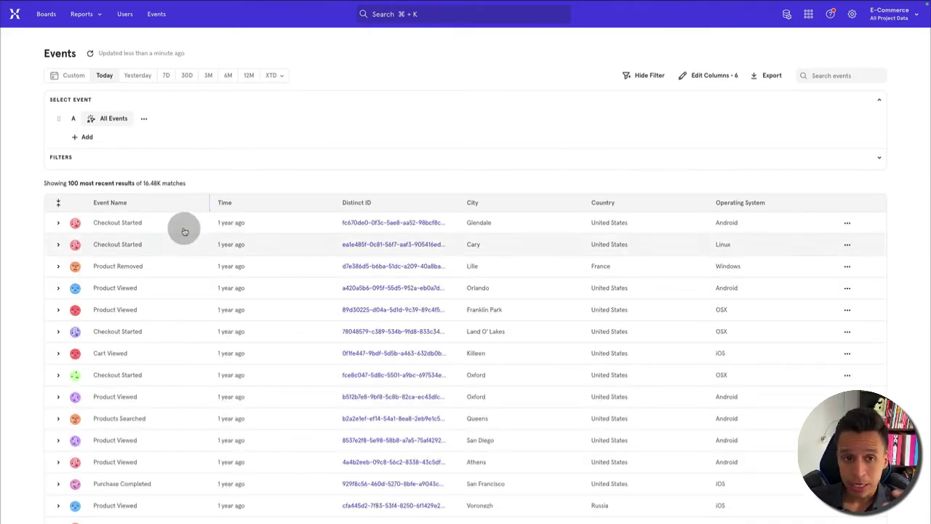
click(58, 224)
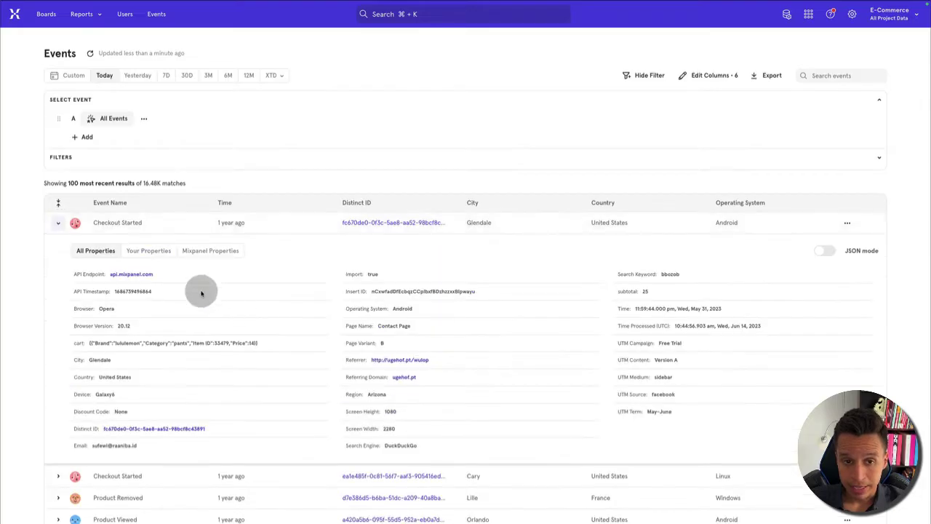
click(148, 253)
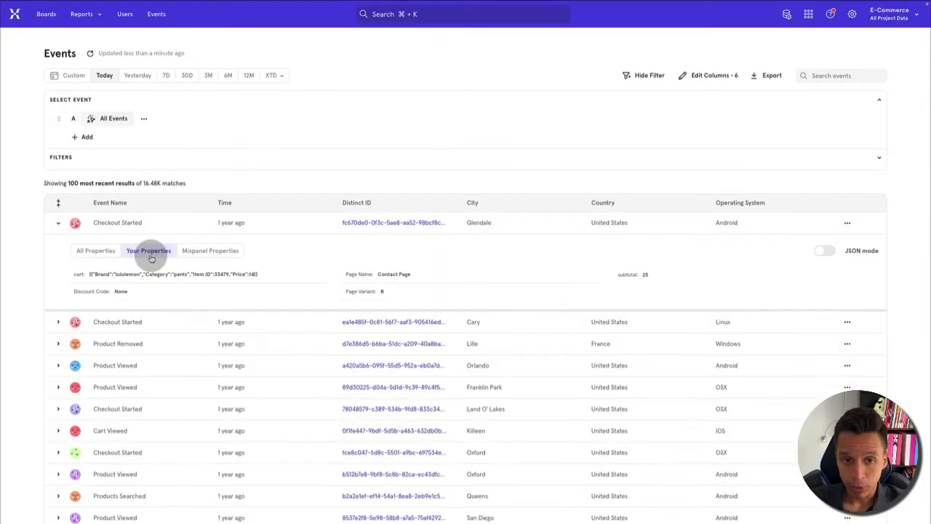
click(212, 251)
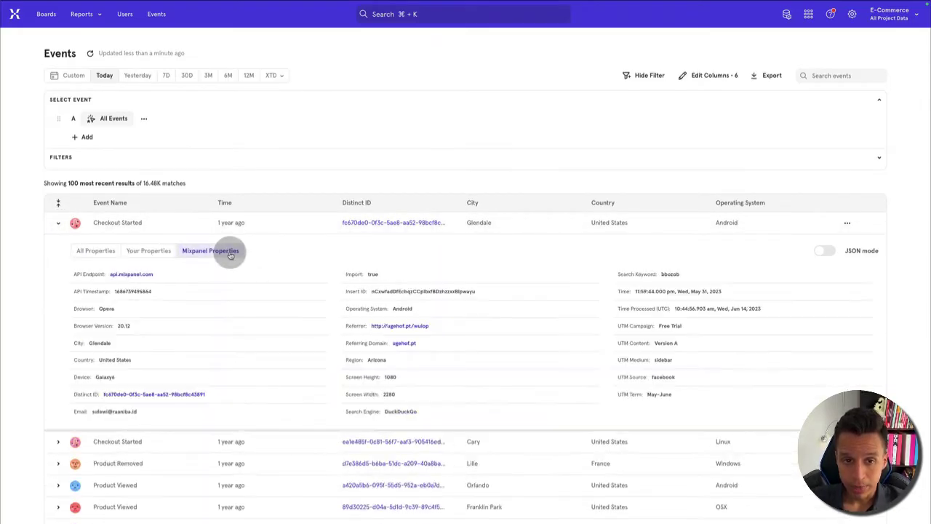
click(58, 224)
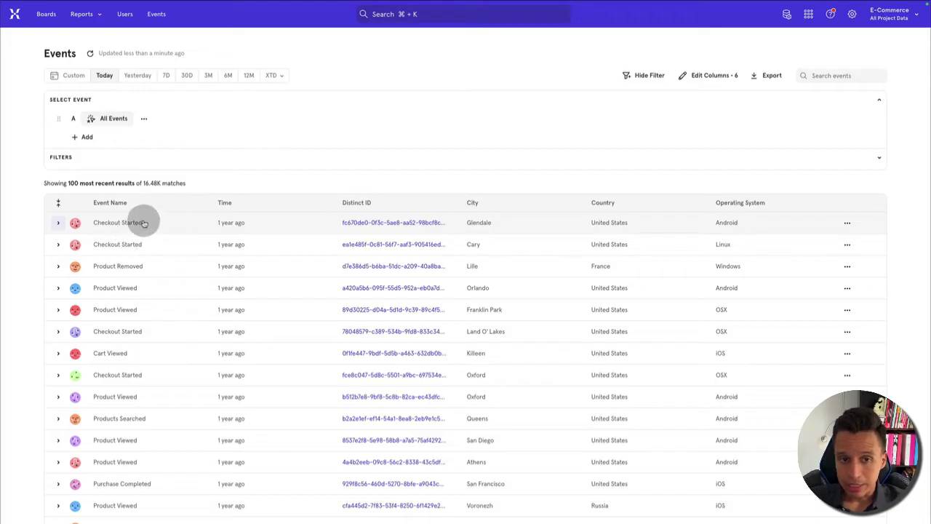
Step: Open the user profile linked to the first Checkout Started event and look through its Activity Feed
click(376, 224)
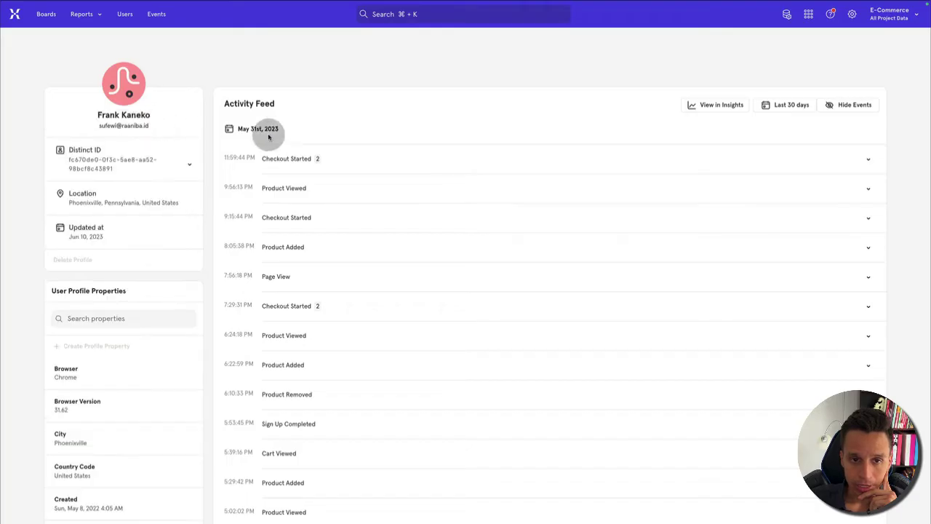
scroll(388, 183, down, 10)
scroll(391, 185, up, 1)
scroll(391, 184, up, 15)
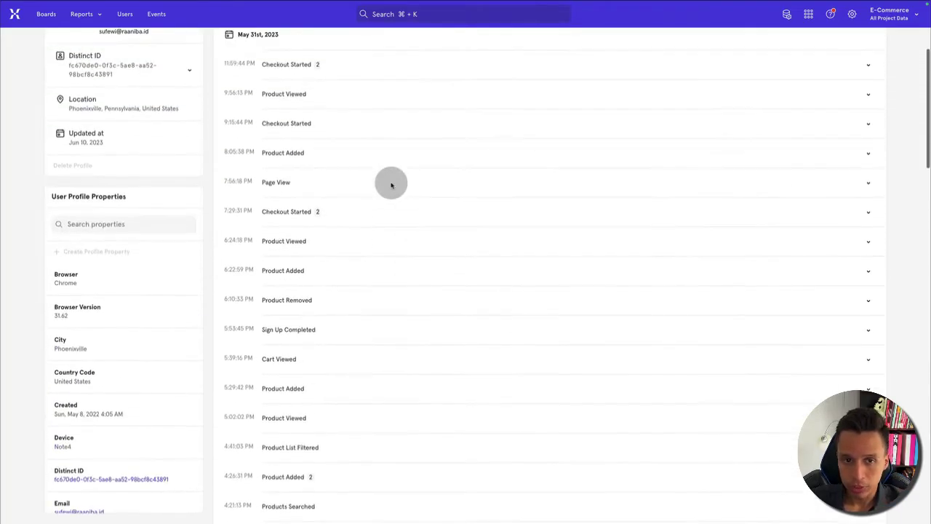
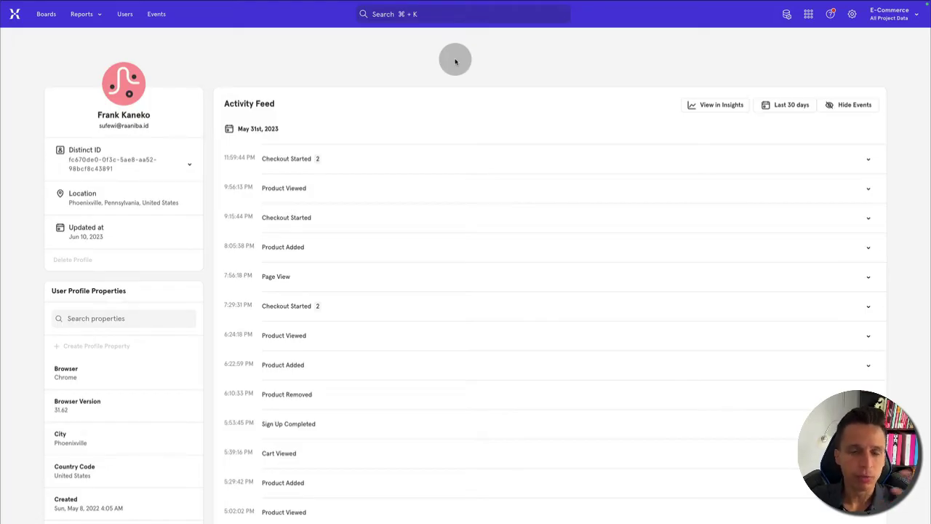
Step: Start a new Insights report with the Purchase Completed event as its metric
click(94, 14)
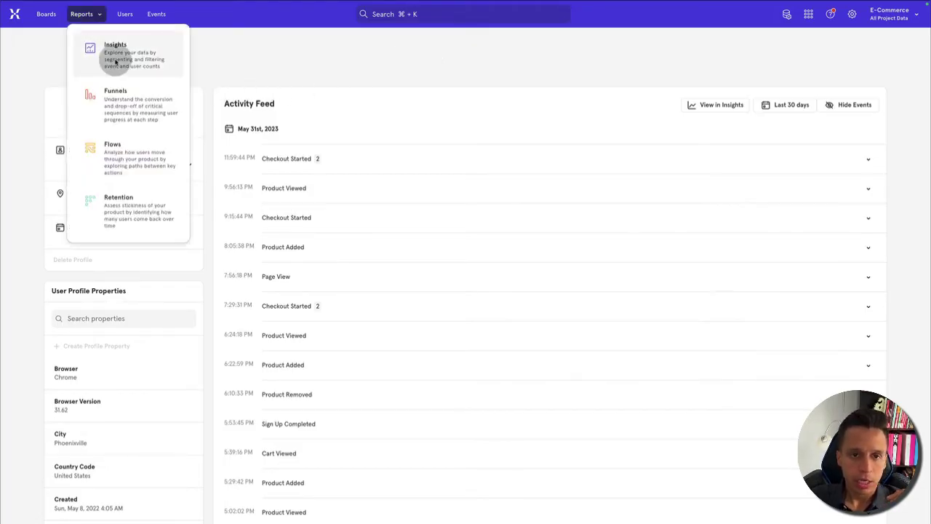
click(115, 62)
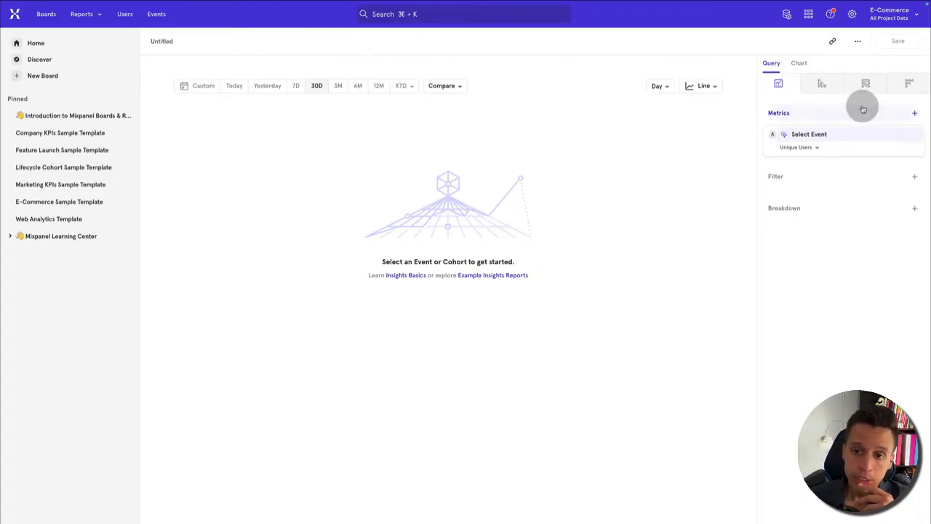
click(826, 136)
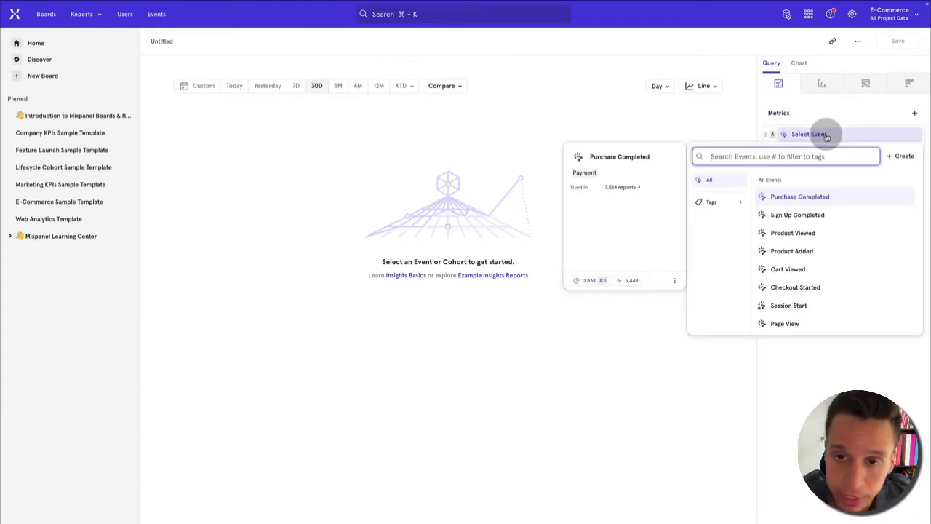
click(816, 198)
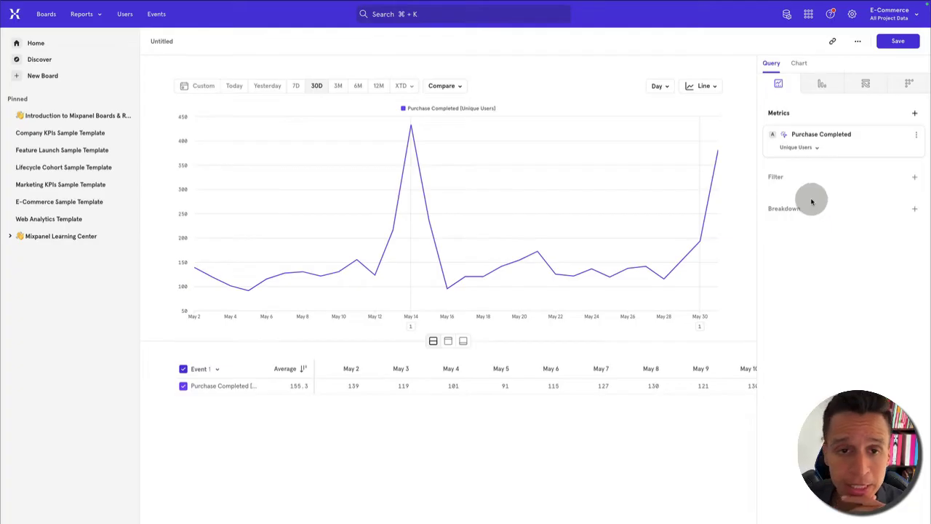
Step: Inspect points on the Purchase Completed line chart and set the metric to measure Total Events
mouse_move(516, 205)
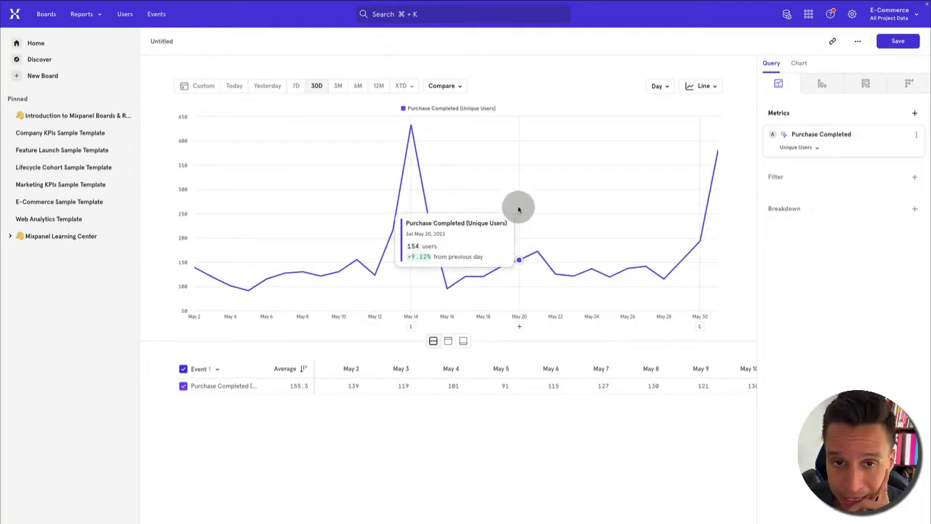
mouse_move(604, 262)
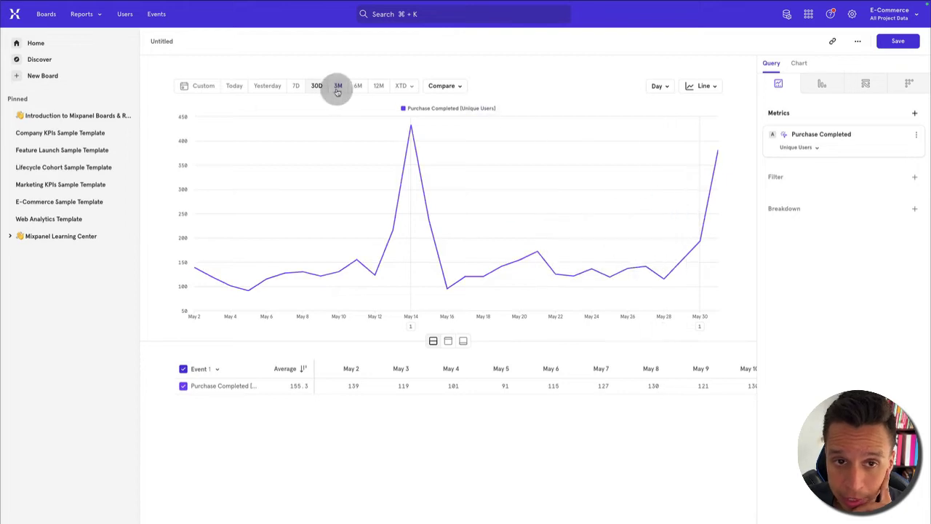
mouse_move(399, 143)
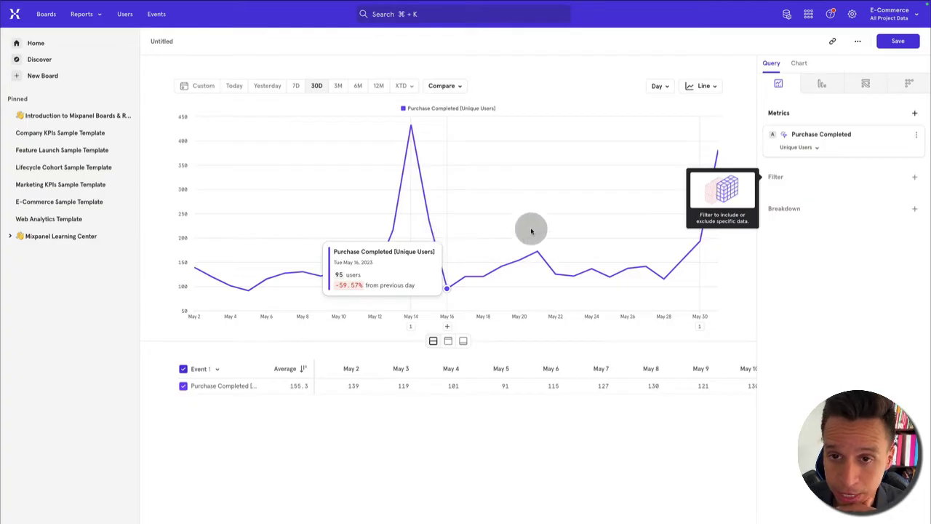
click(808, 148)
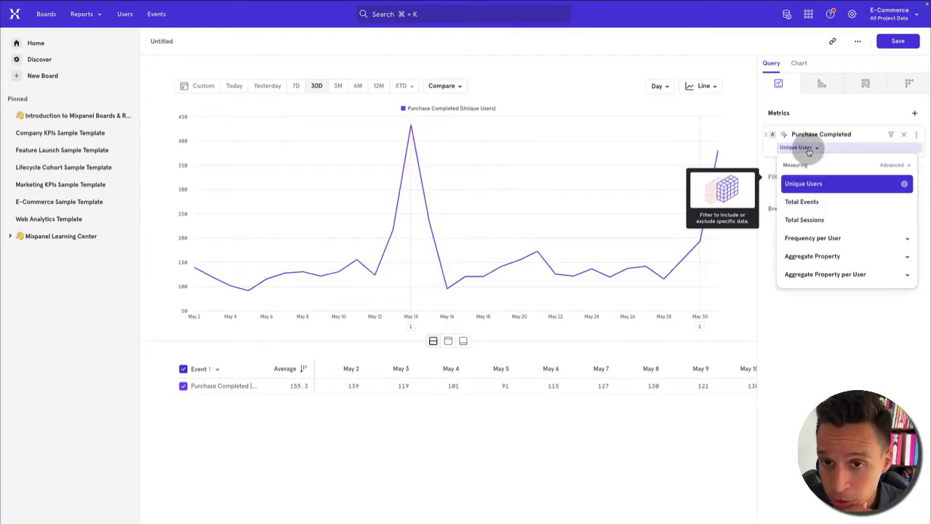
click(810, 203)
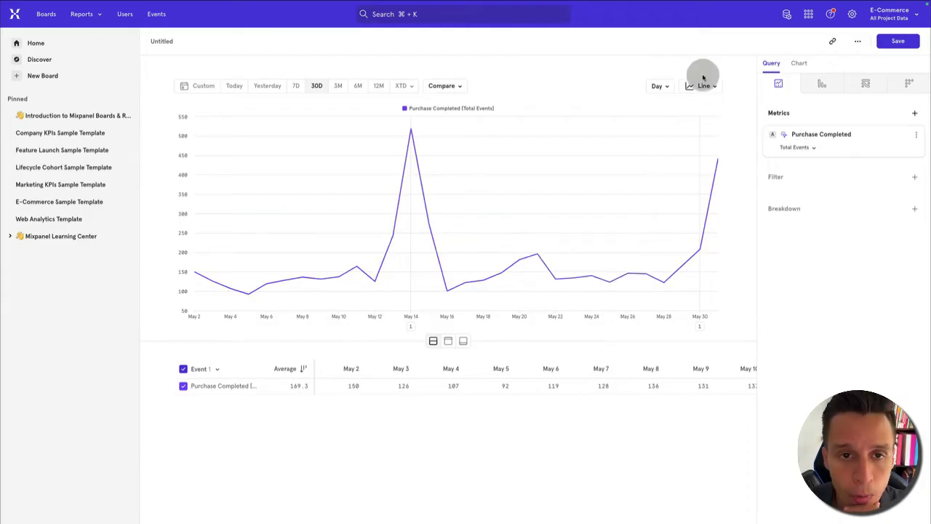
Step: Set the Purchase Completed report to a three-month date range with weekly intervals
click(338, 86)
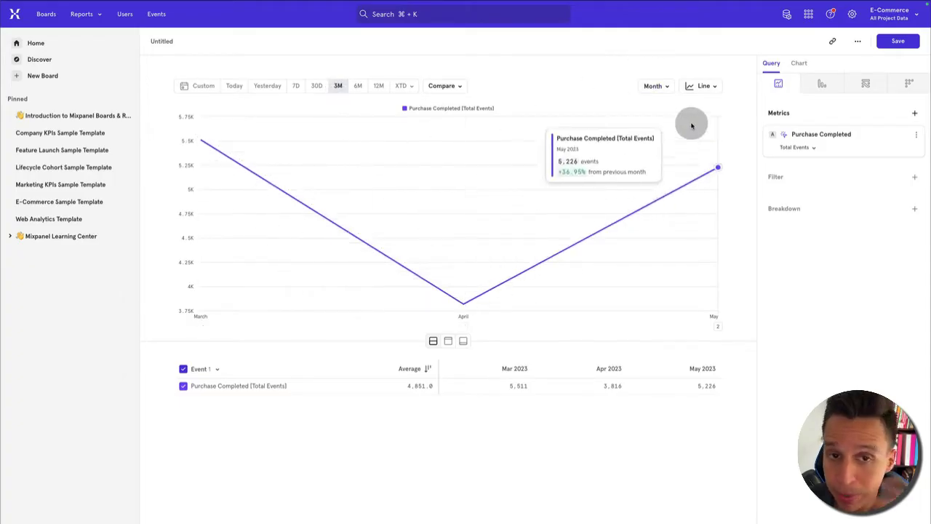
click(661, 87)
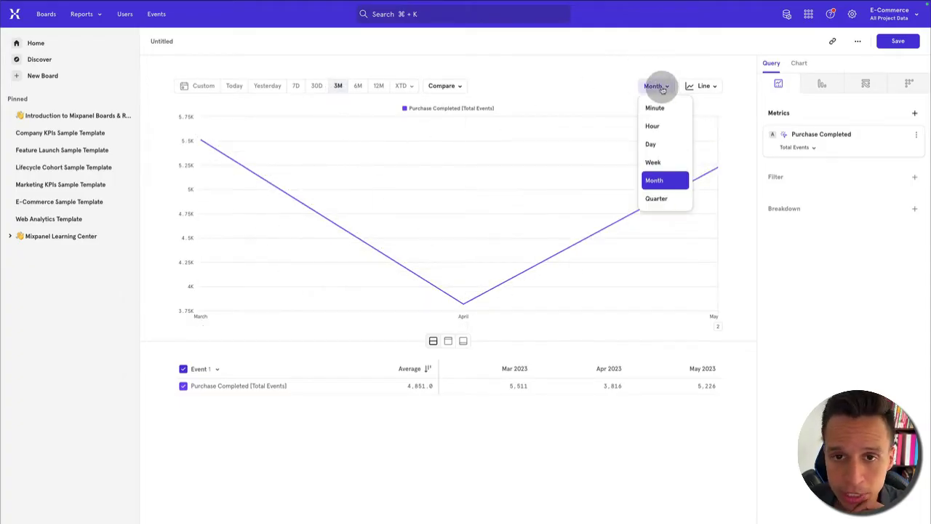
click(665, 163)
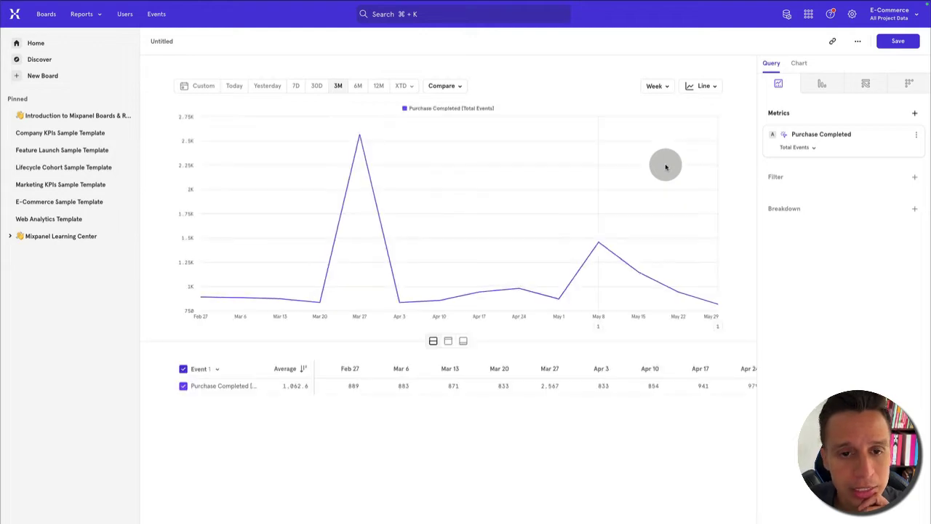
Step: Display the weekly Purchase Completed totals as a stacked line chart and check the peak in late March
click(704, 85)
click(713, 126)
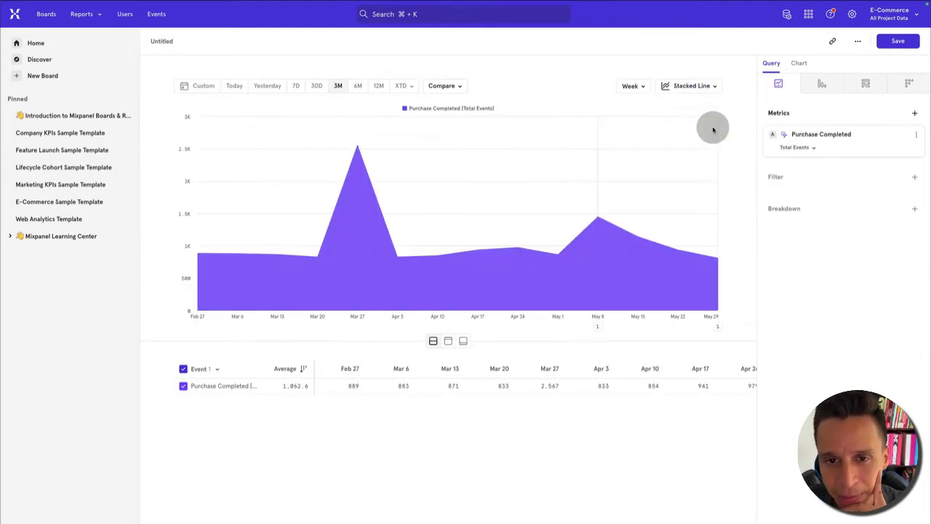
click(701, 89)
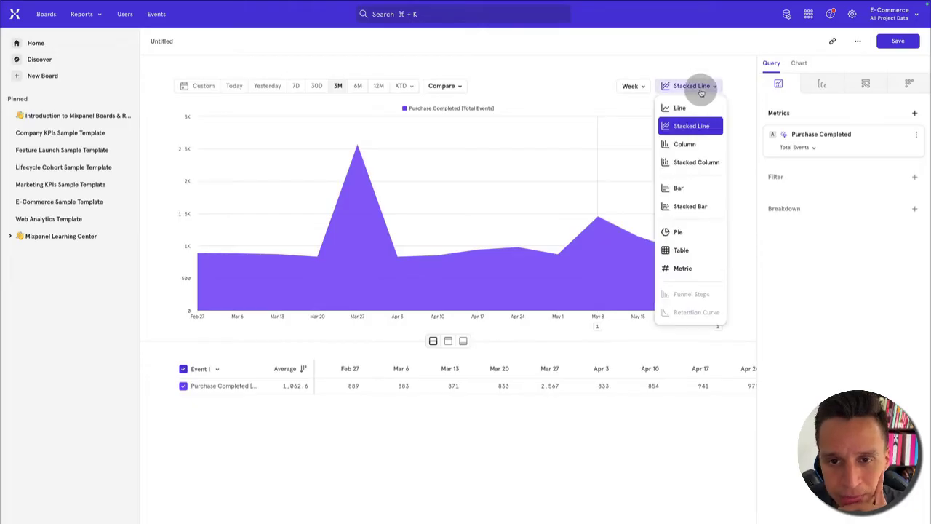
click(699, 88)
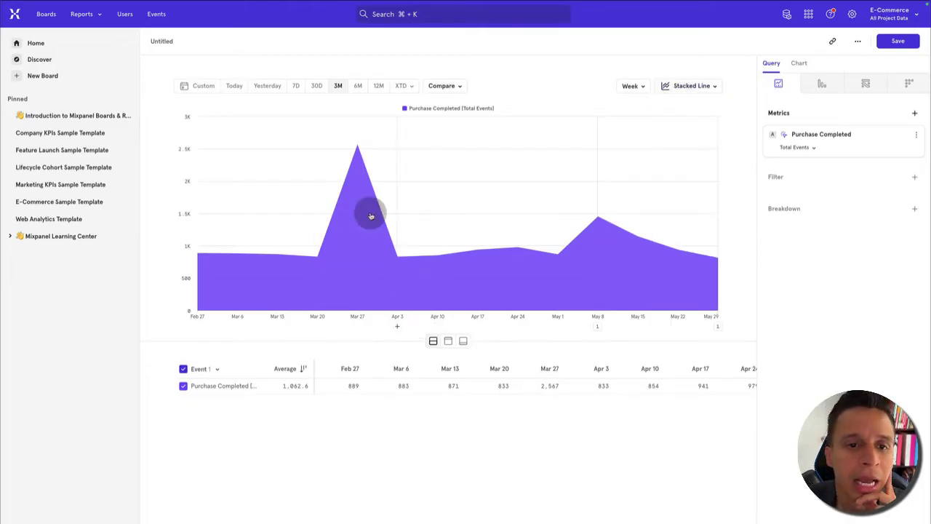
mouse_move(380, 218)
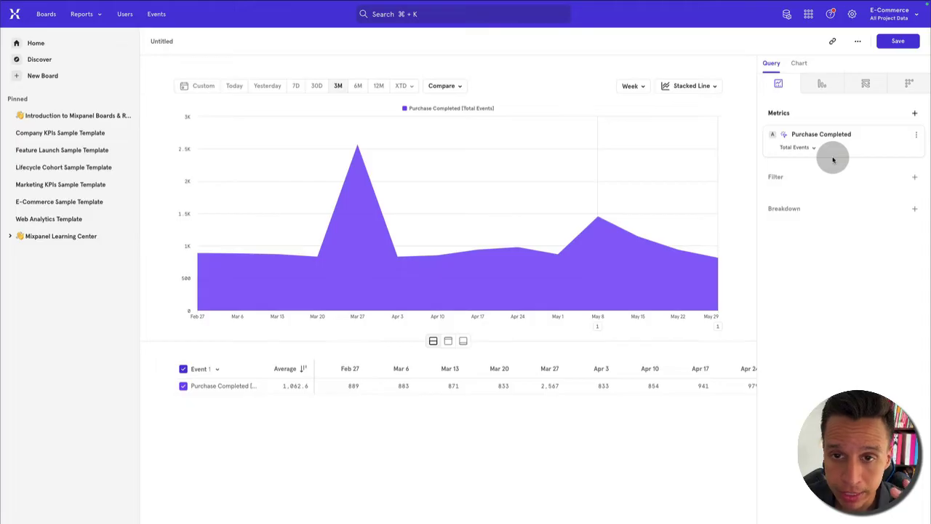
Step: Browse the event properties available for a breakdown and break Purchase Completed down by Payment Method
click(914, 209)
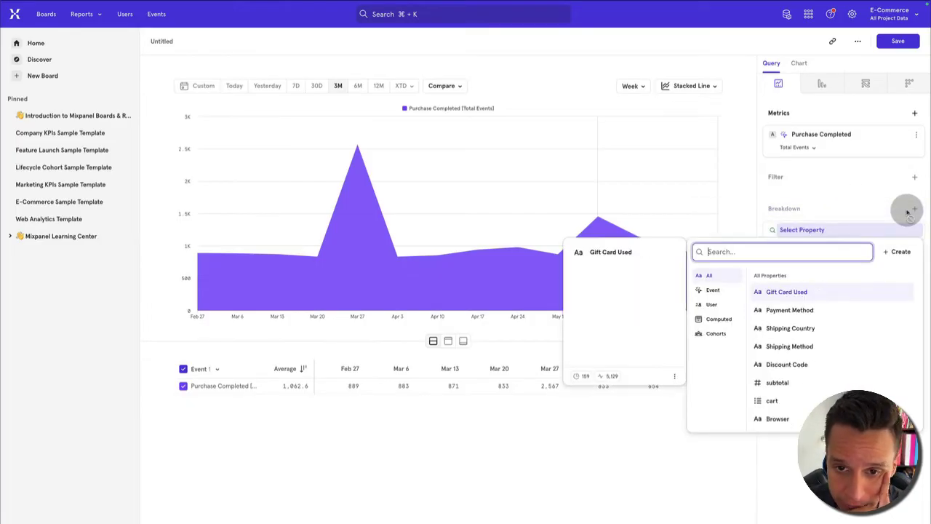
click(716, 292)
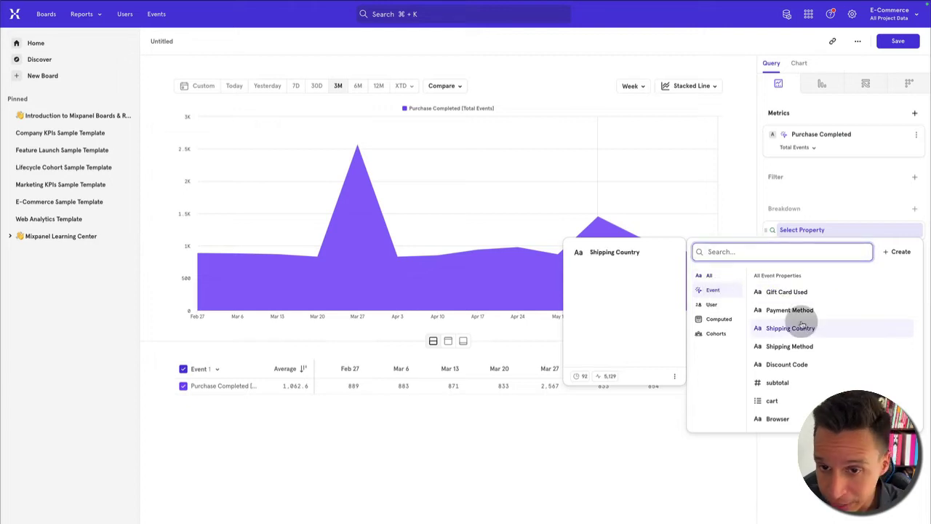
scroll(802, 326, down, 15)
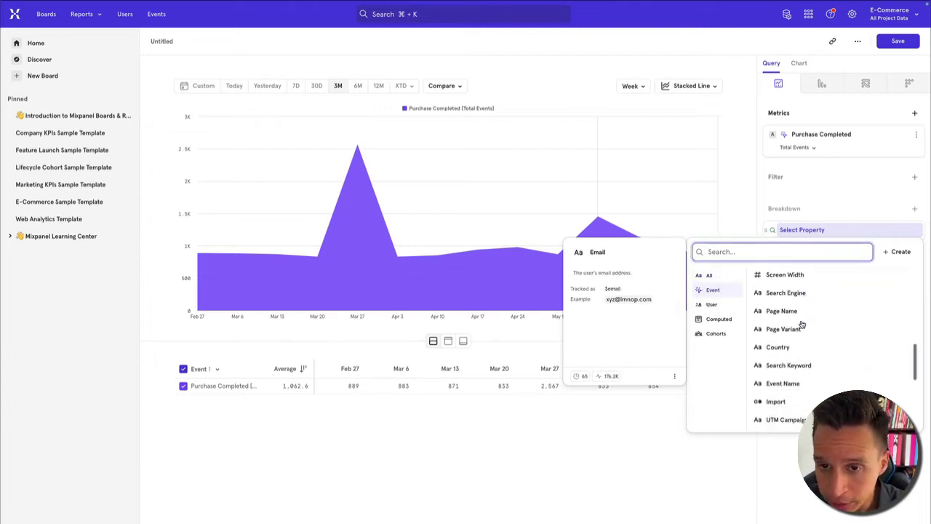
scroll(802, 326, down, 1)
scroll(803, 326, up, 10)
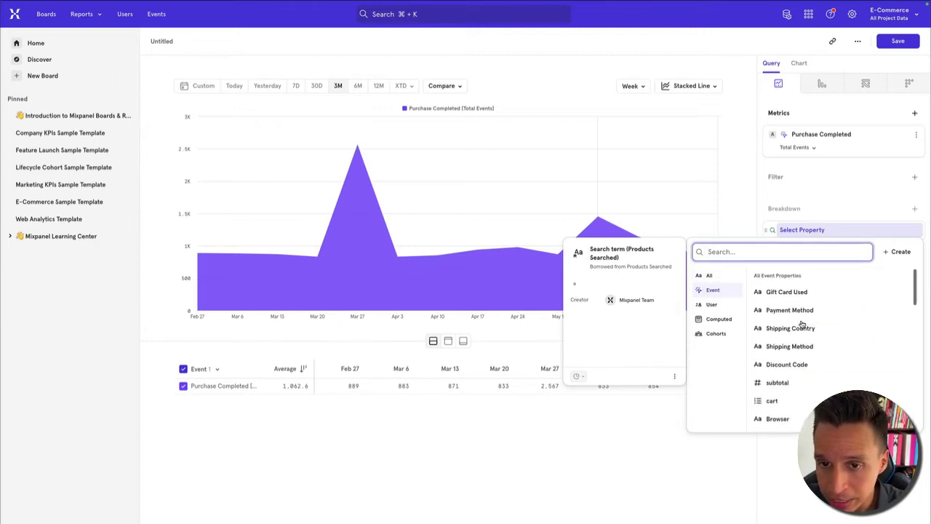
scroll(802, 325, down, 5)
scroll(802, 325, up, 1)
scroll(803, 324, up, 2)
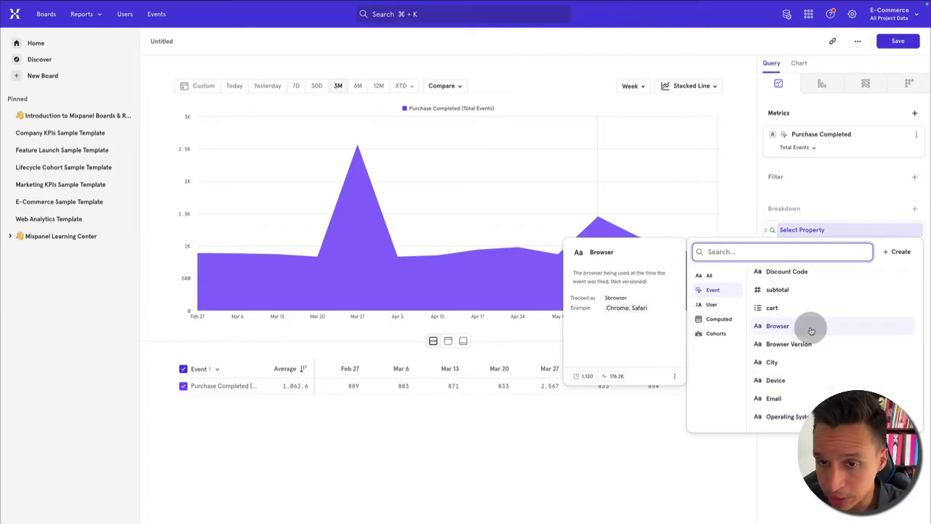
scroll(811, 327, up, 2)
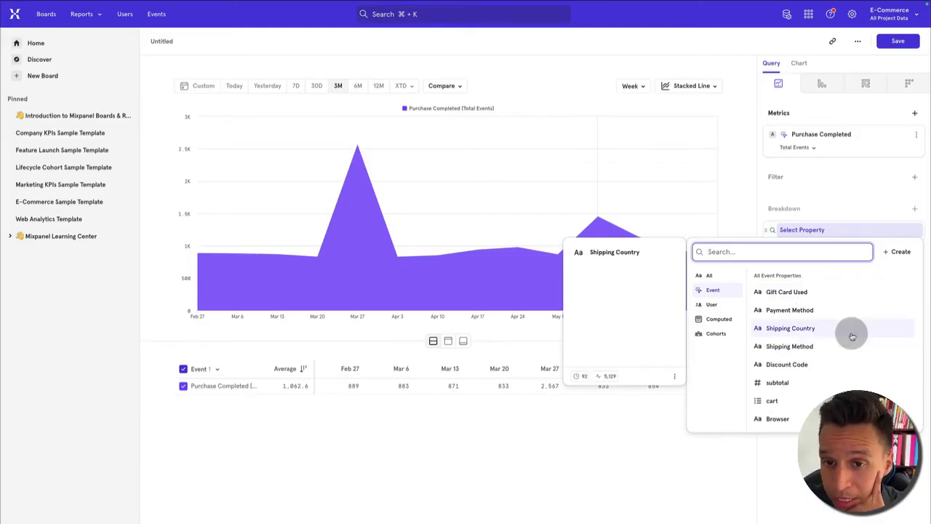
click(790, 310)
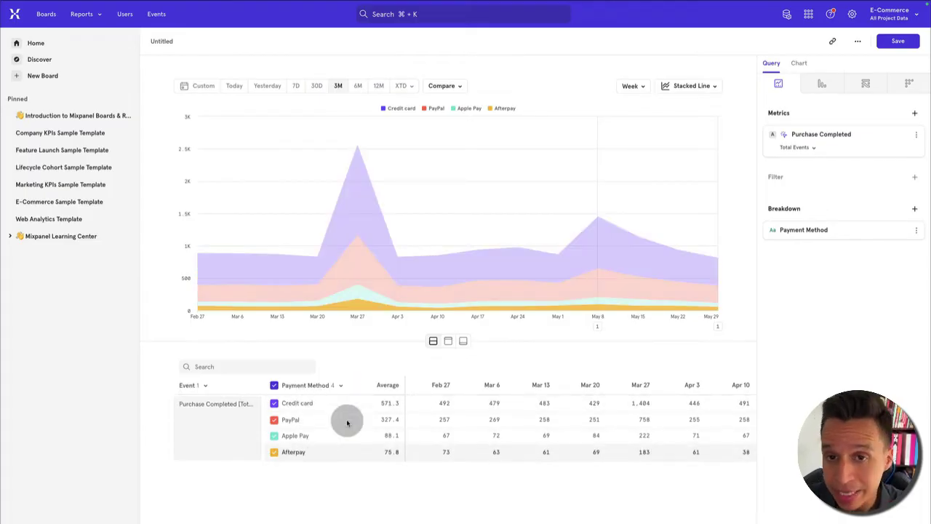
Step: View the Payment Method breakdown as a pie chart and switch it to a bar chart
click(693, 86)
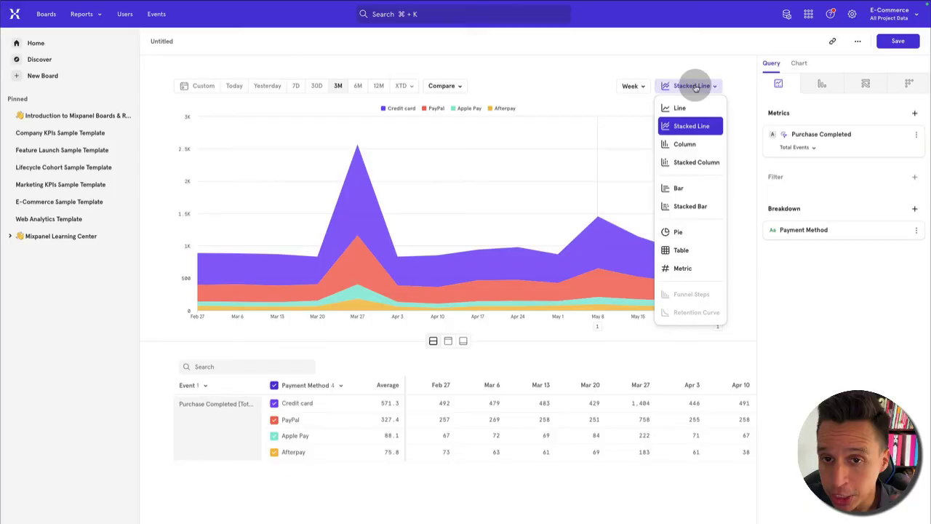
click(713, 232)
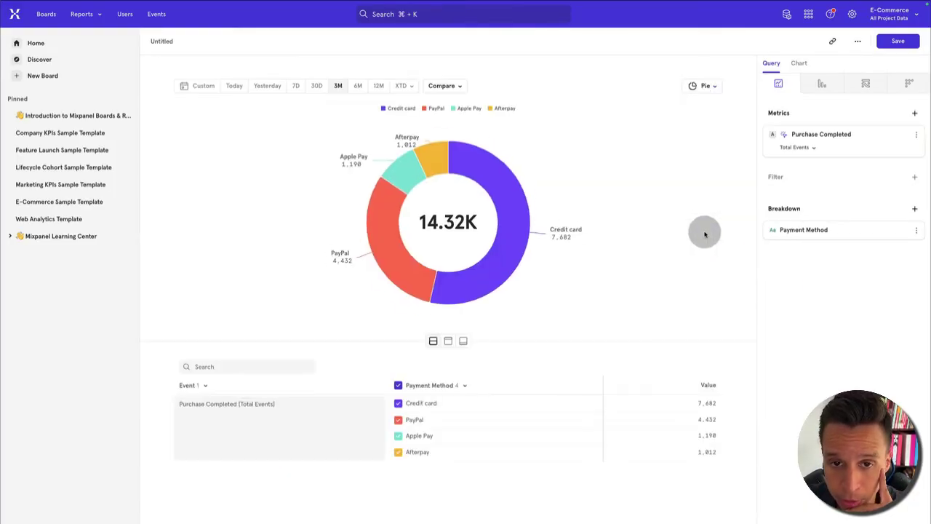
click(704, 86)
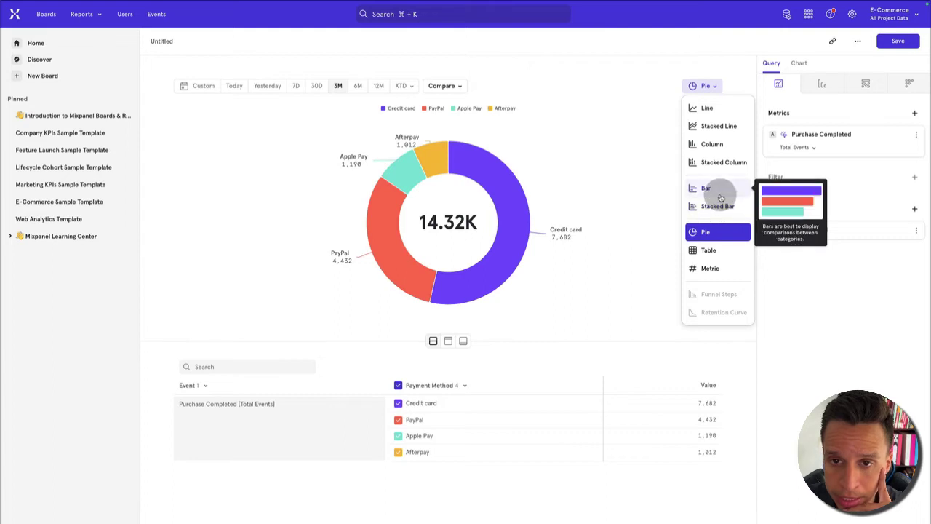
click(699, 188)
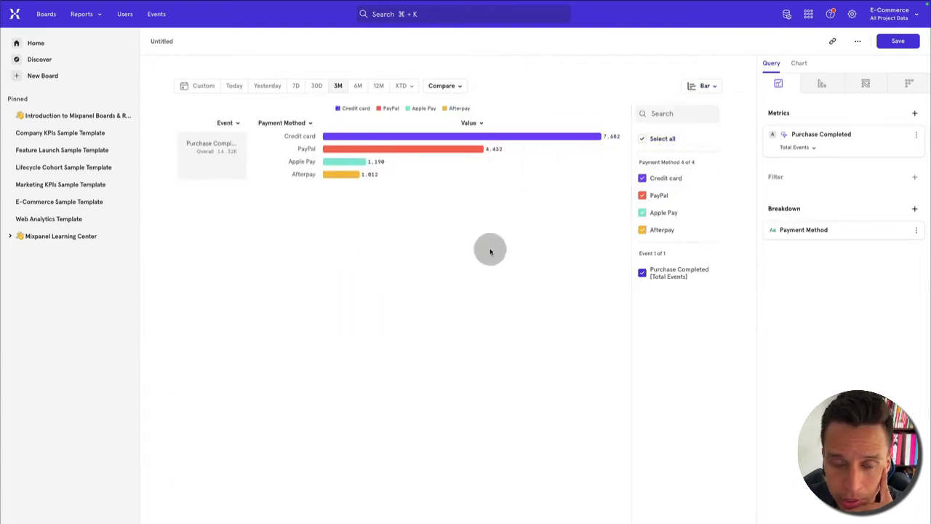
click(480, 124)
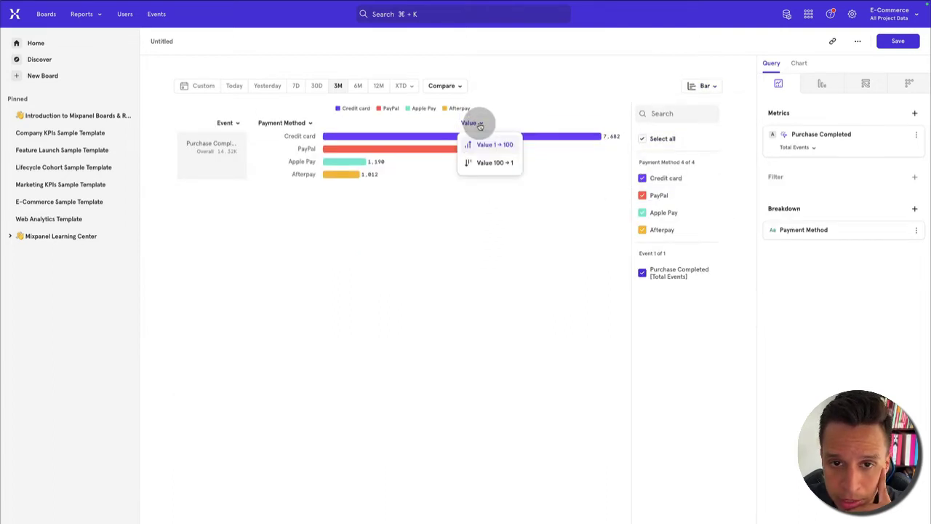
click(492, 257)
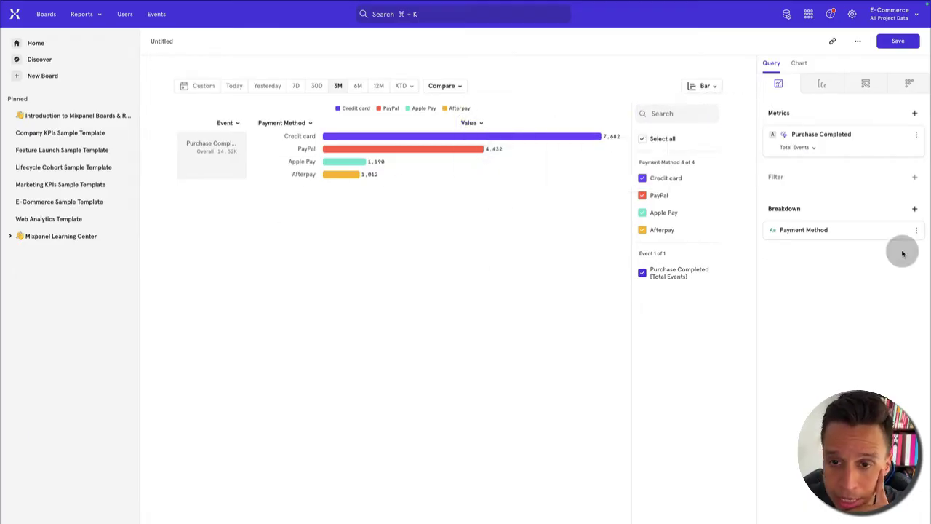
Step: Add the Shipping Method event property as a second breakdown below Payment Method
click(915, 210)
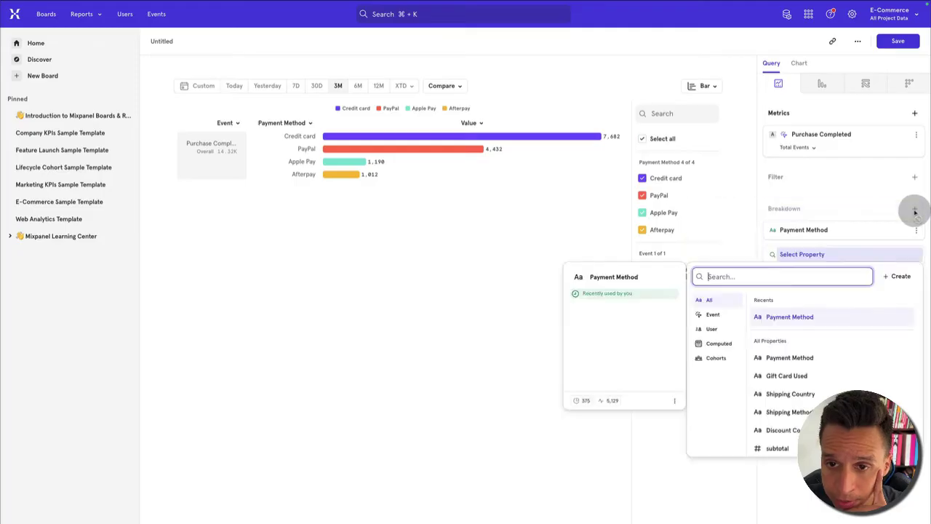
click(719, 315)
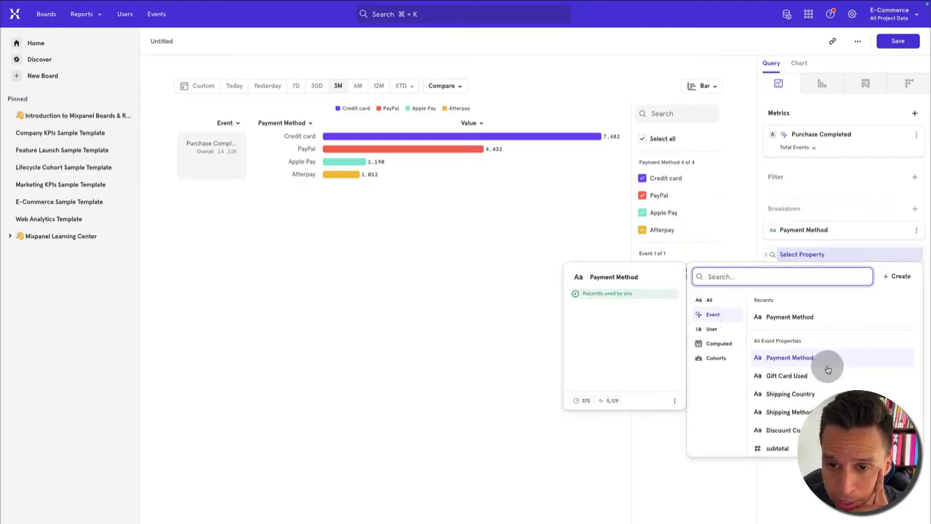
scroll(828, 370, down, 3)
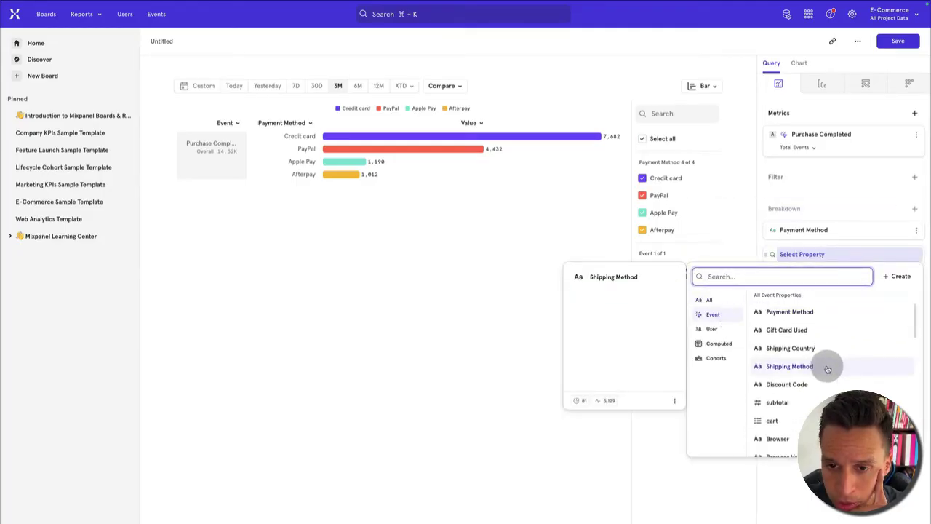
click(827, 368)
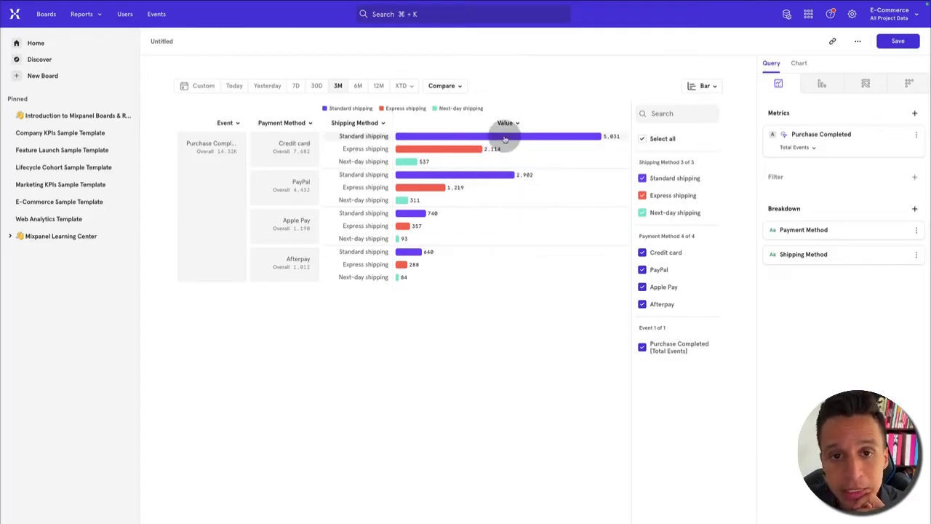
click(706, 87)
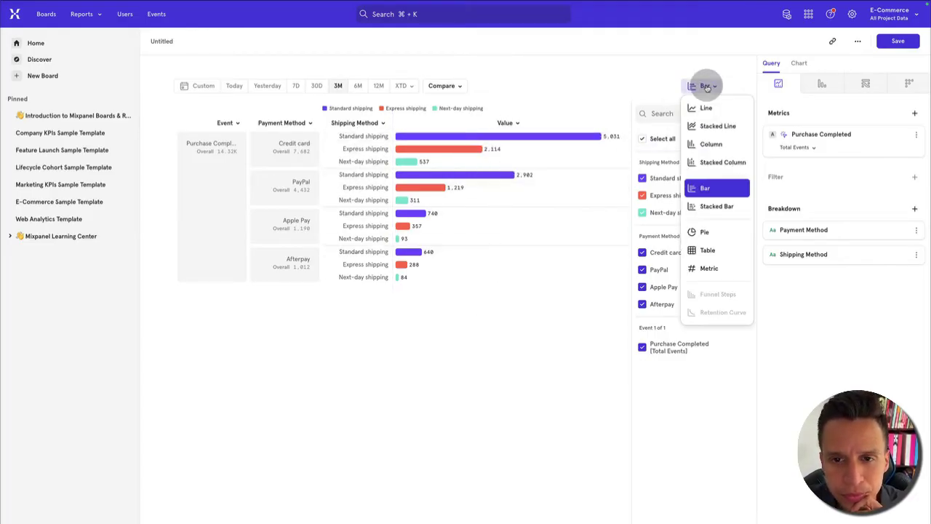
click(706, 86)
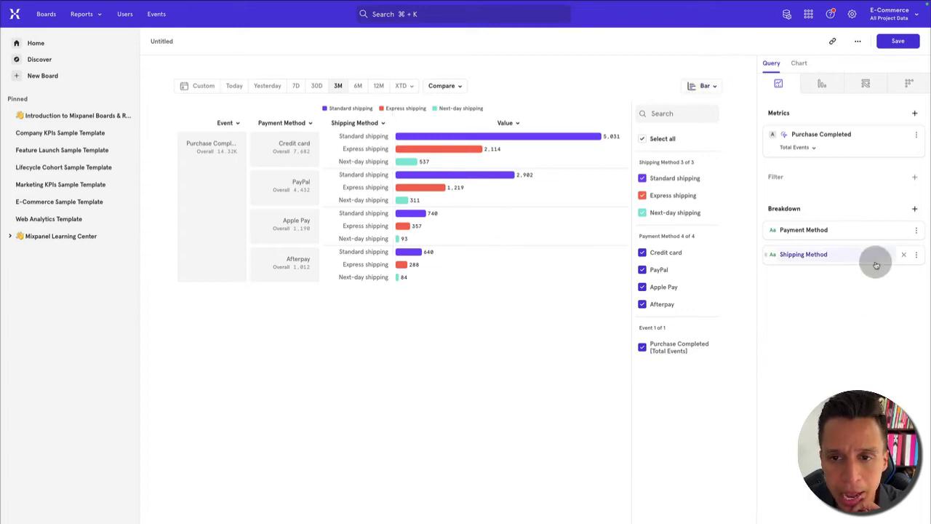
click(917, 210)
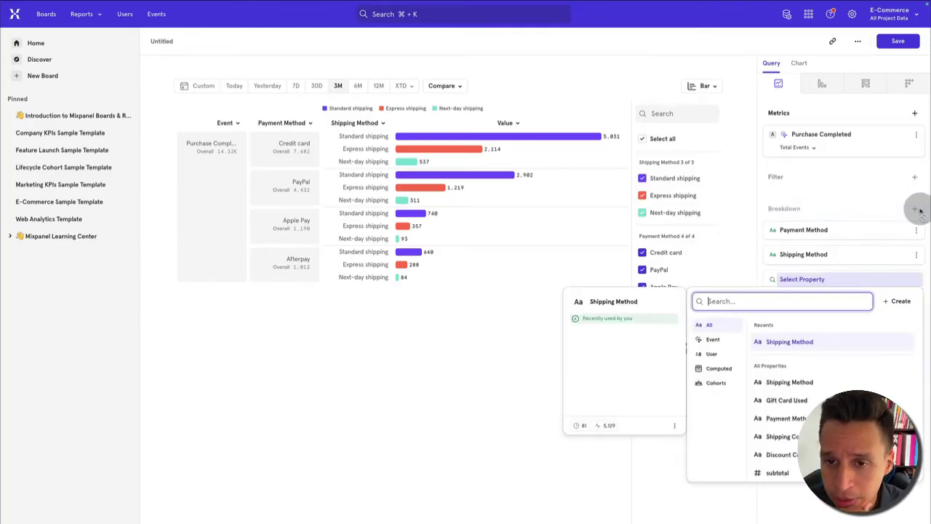
click(436, 404)
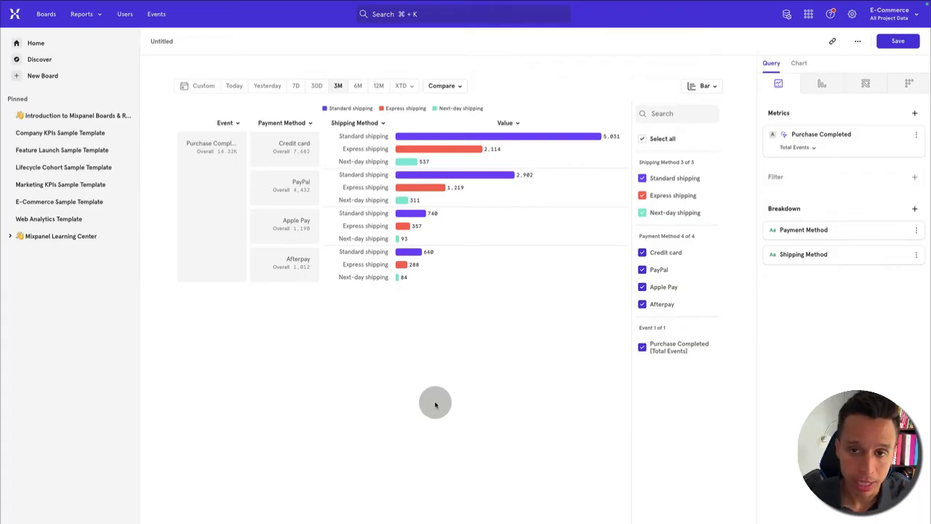
Step: Filter the report to purchases whose Shipping Method is Standard shipping
click(914, 178)
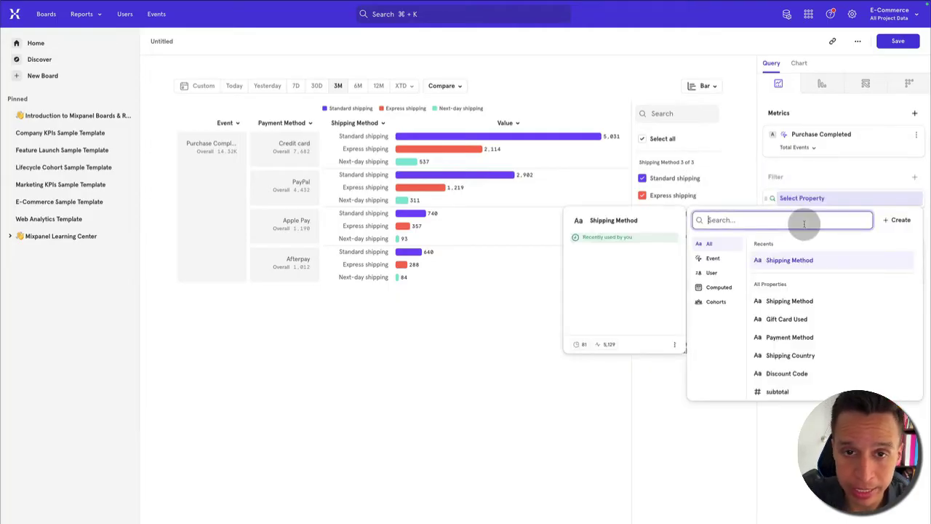
click(800, 259)
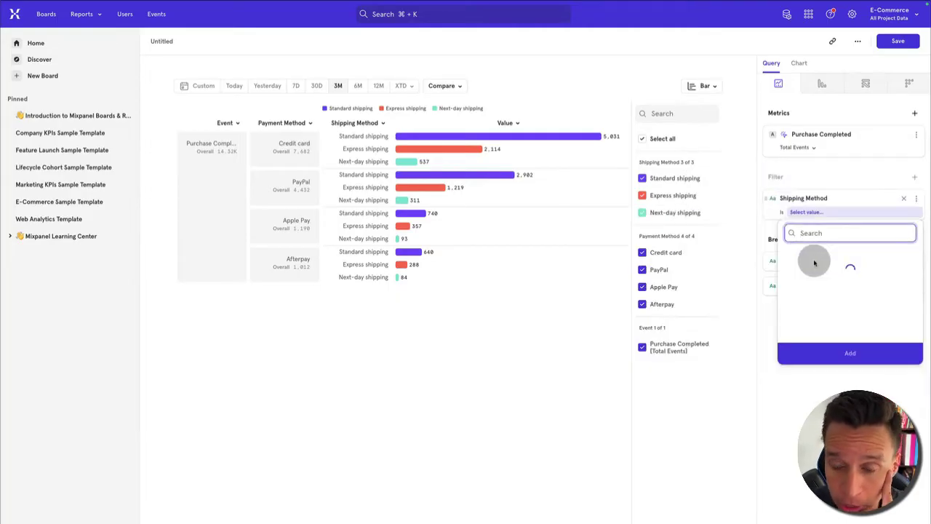
click(836, 332)
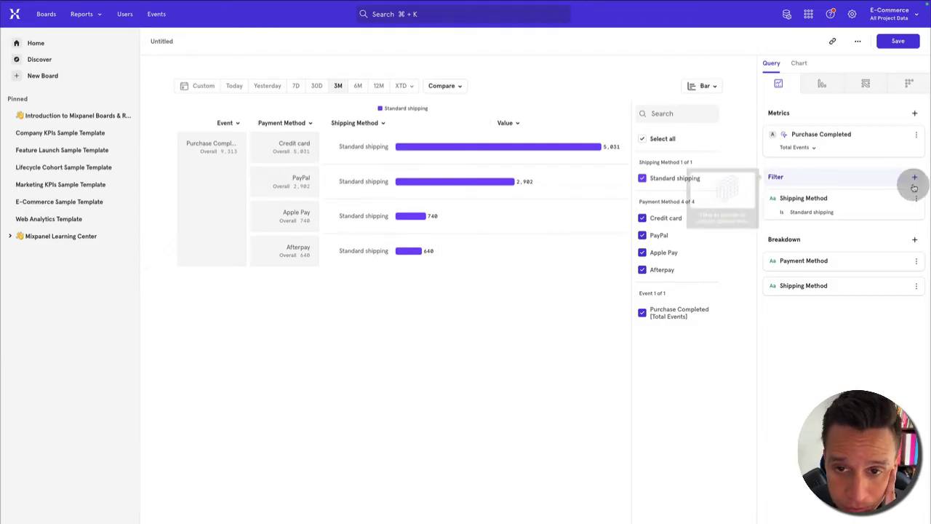
click(782, 212)
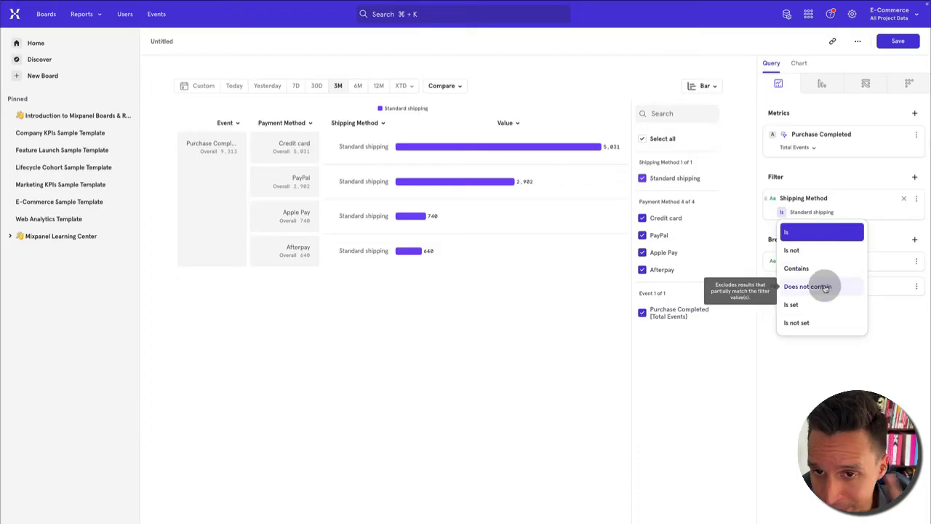
click(836, 353)
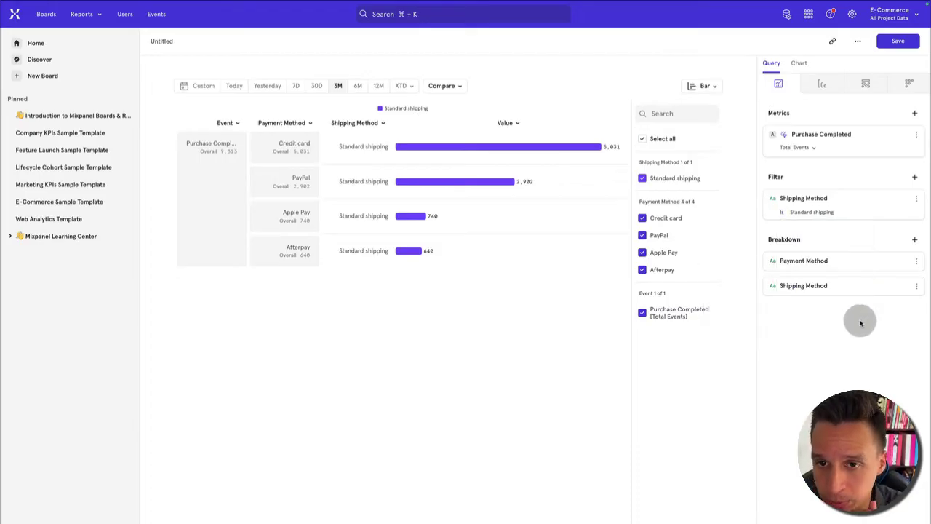
click(918, 262)
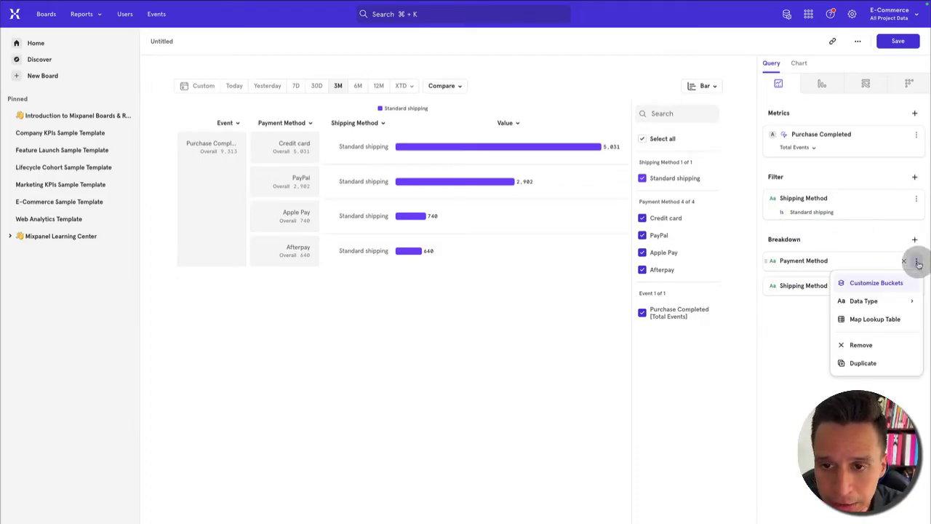
click(919, 322)
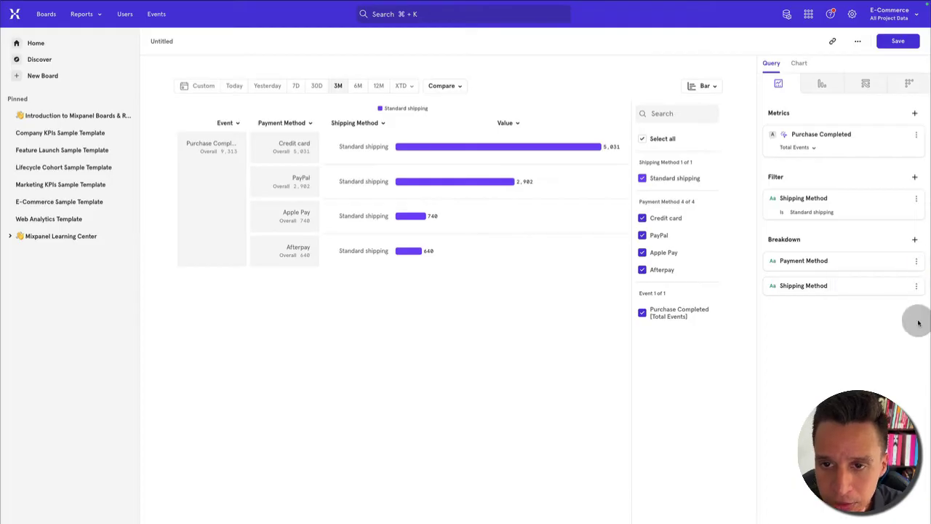
Step: Browse the user properties, add Country as a third breakdown below Shipping Method, and review the results per payment method
click(915, 239)
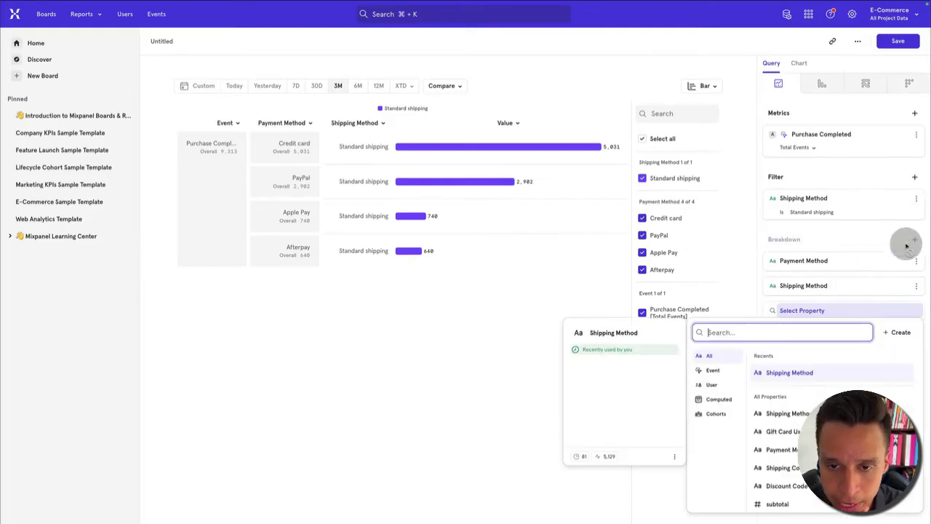
click(713, 387)
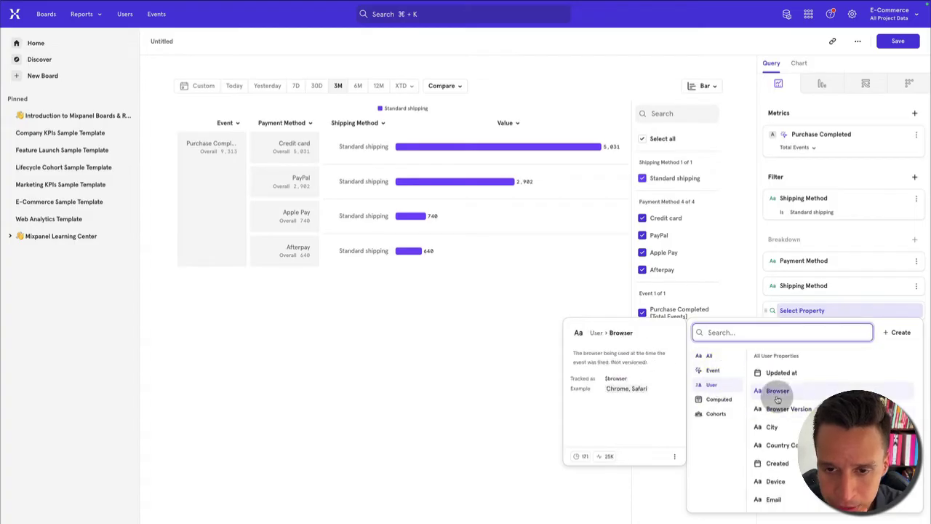
scroll(807, 403, down, 1)
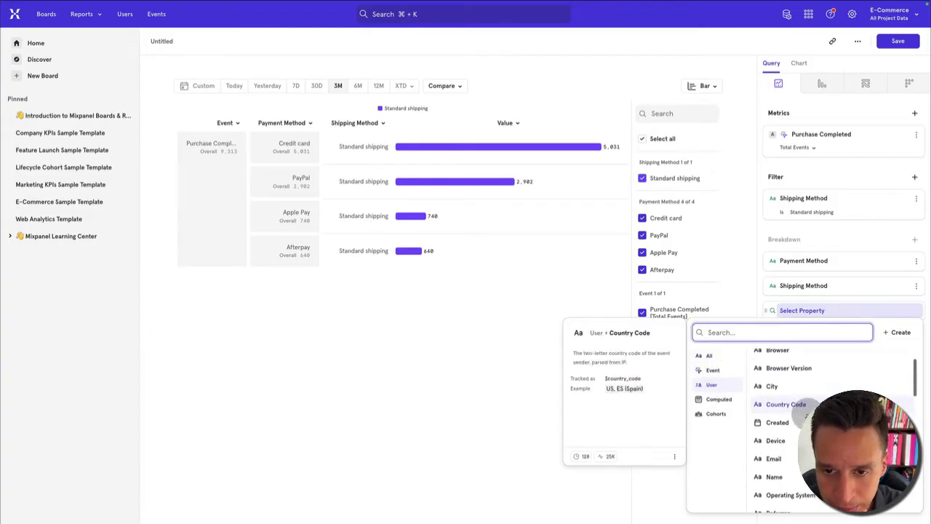
click(708, 357)
text(country)
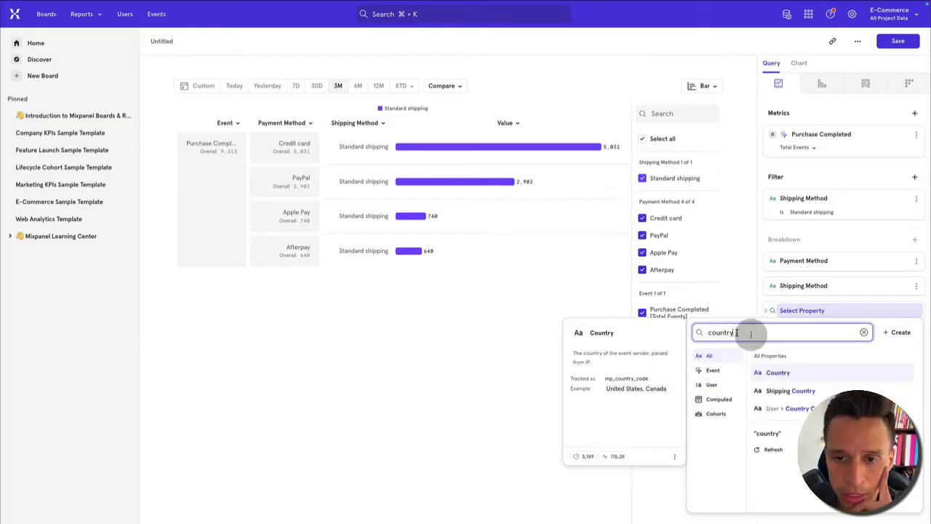
click(787, 374)
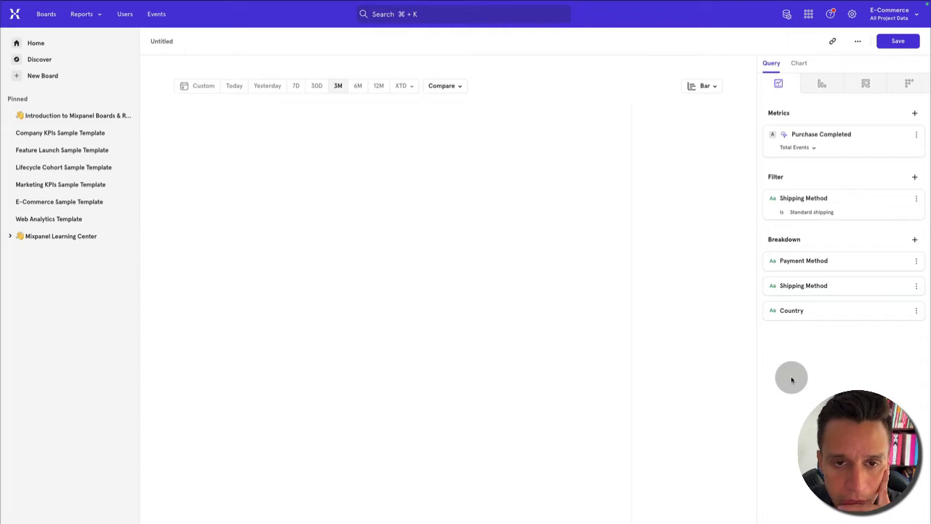
scroll(503, 251, down, 2)
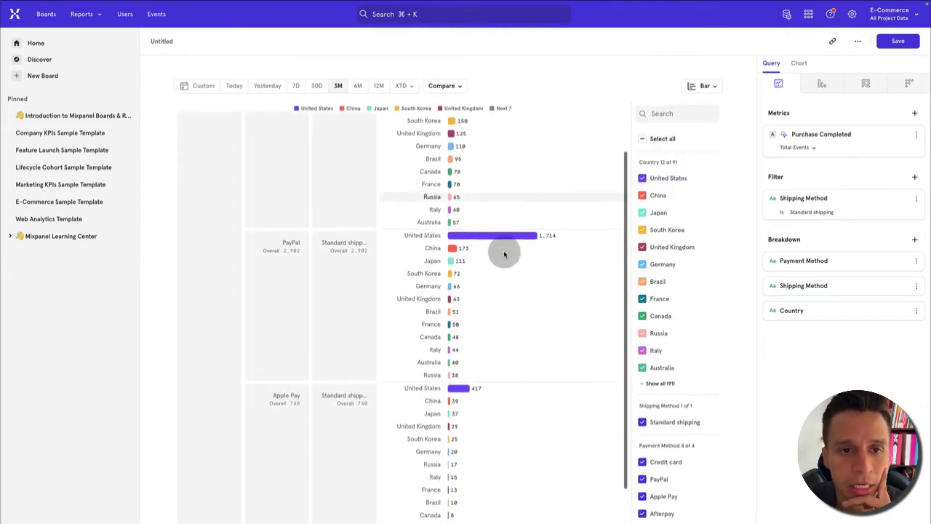
scroll(503, 251, up, 2)
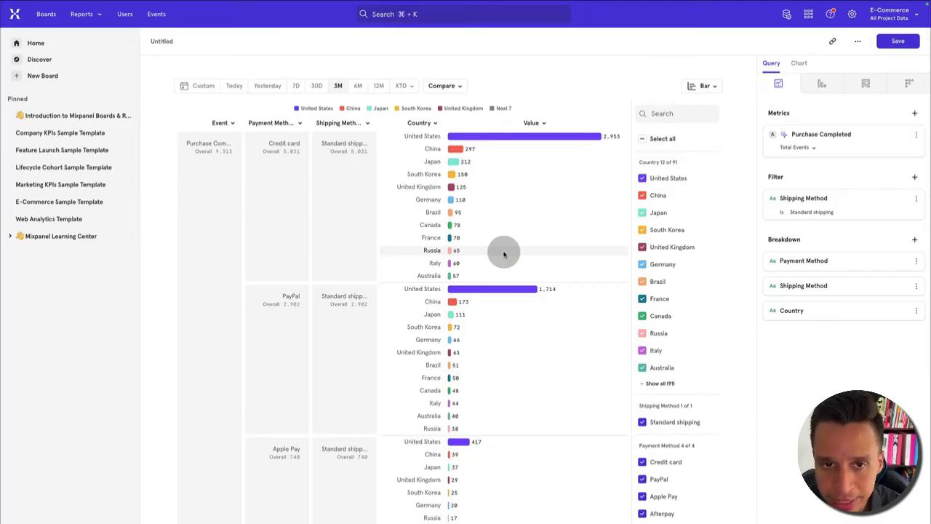
scroll(527, 204, down, 1)
scroll(527, 202, down, 5)
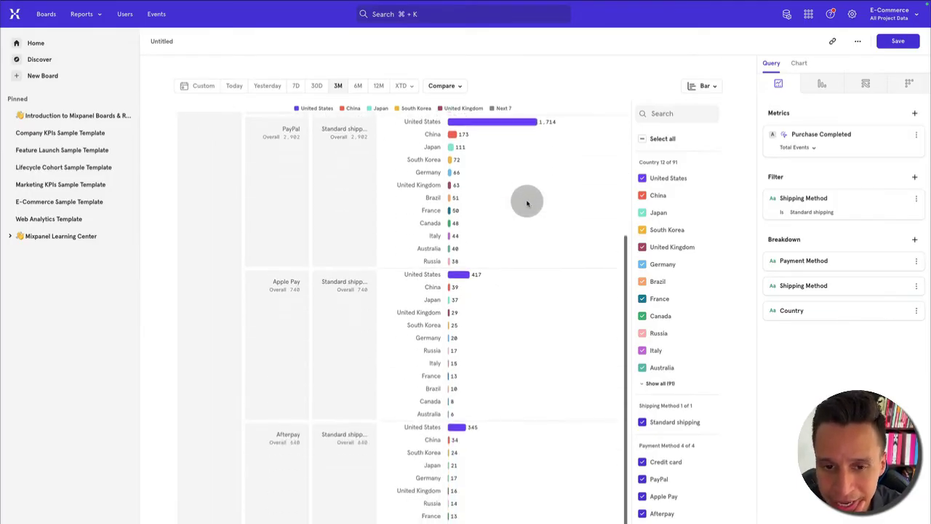
scroll(526, 200, up, 5)
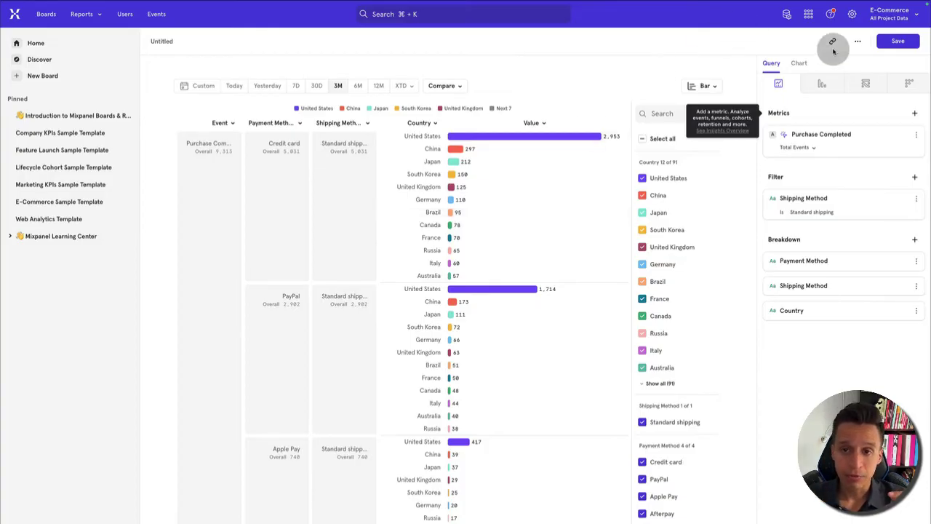
Step: Look through the report's additional actions, including Refresh Data, and the comparison options Time Period, Segment and Overall
click(856, 40)
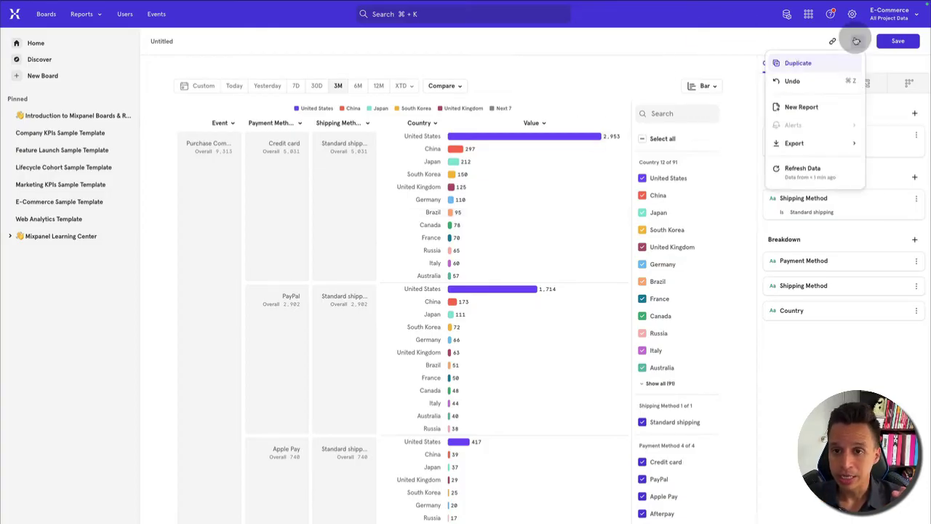
click(813, 174)
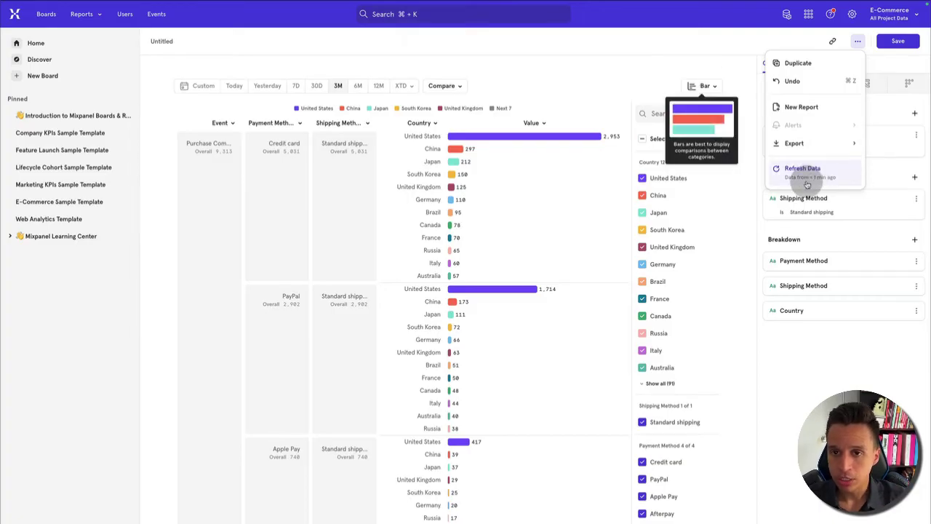
click(813, 407)
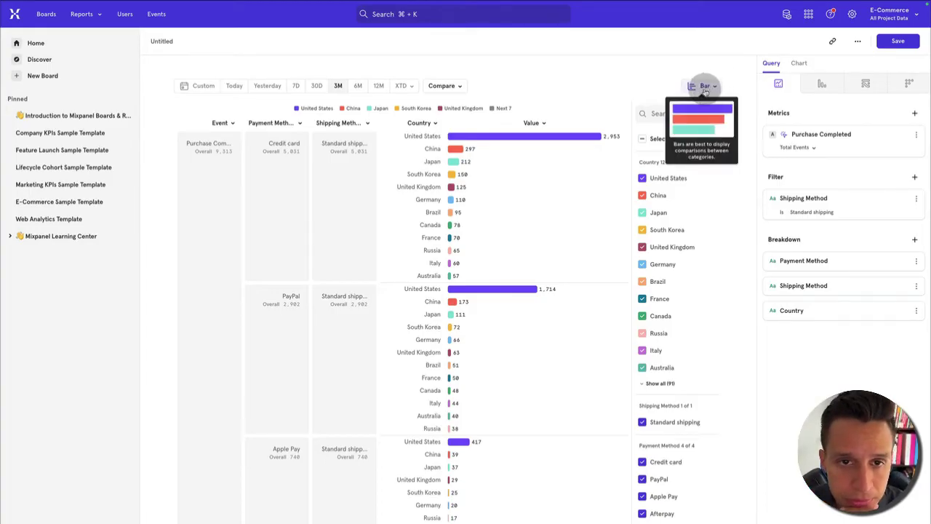
click(461, 88)
mouse_move(465, 109)
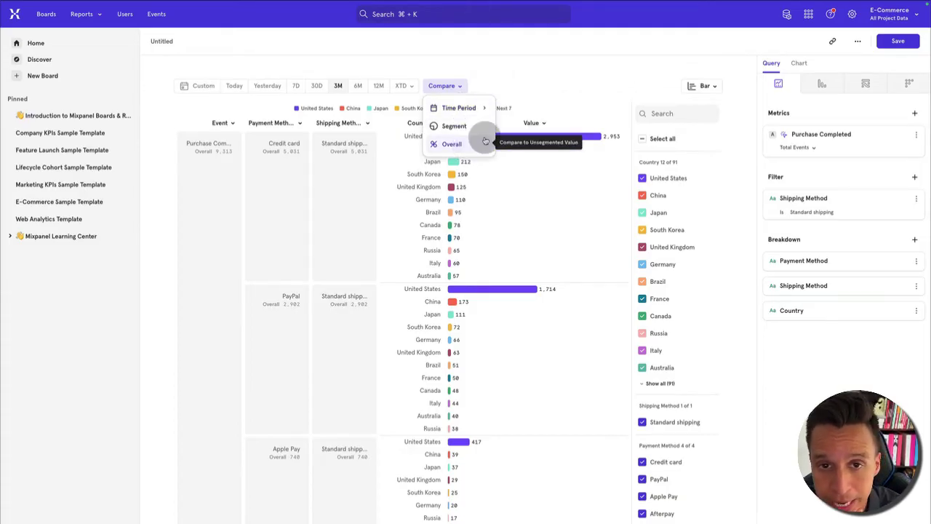
click(549, 94)
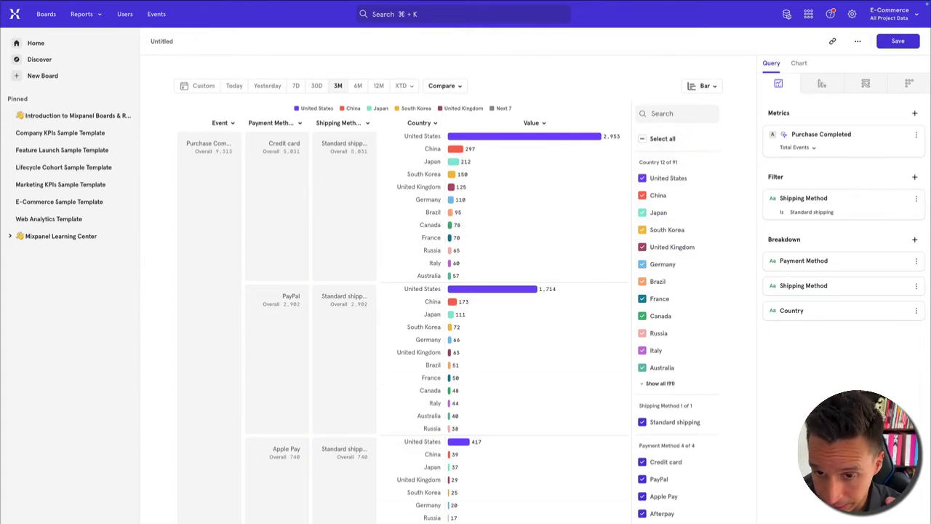
click(866, 494)
click(912, 452)
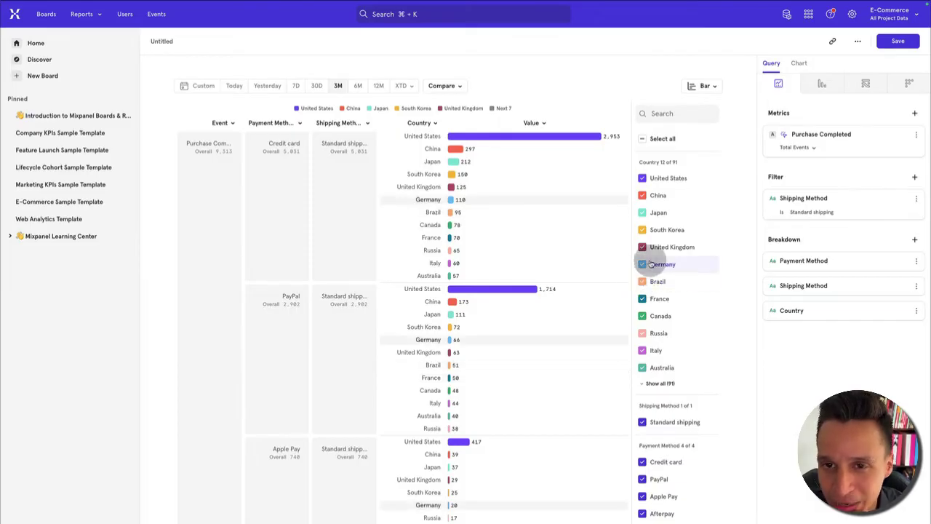
Step: Try the Mint, Protanopia and Tritanopia colour themes on the chart, apply the Focus theme and return to the query settings
click(801, 70)
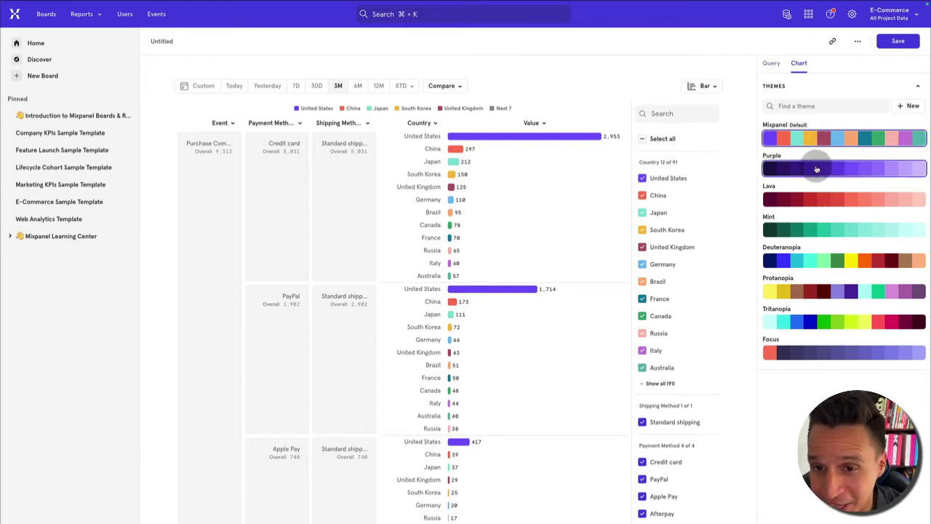
click(823, 229)
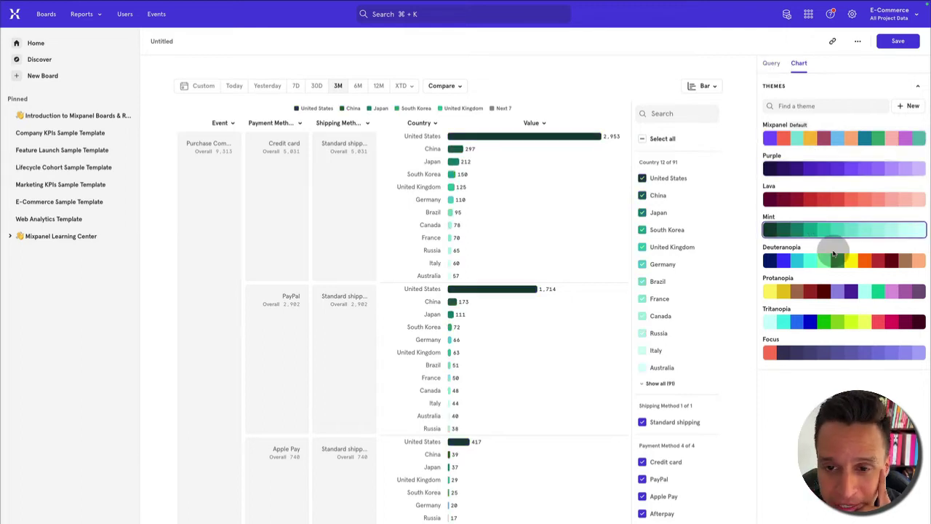
click(833, 291)
click(831, 322)
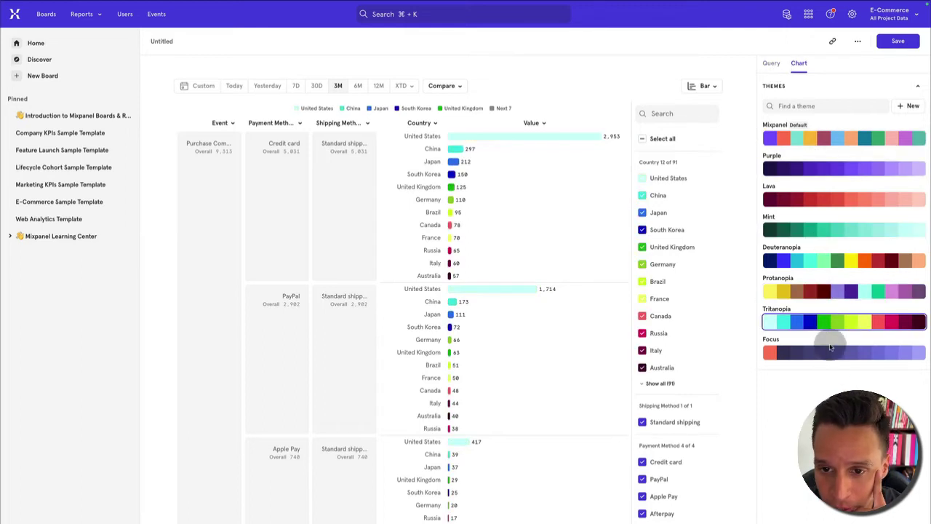
click(831, 349)
click(772, 63)
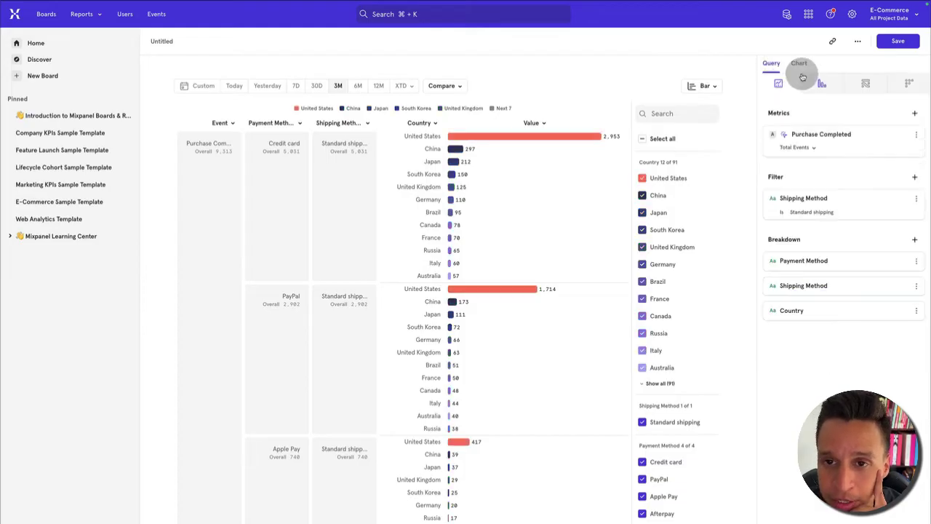
click(802, 73)
click(781, 64)
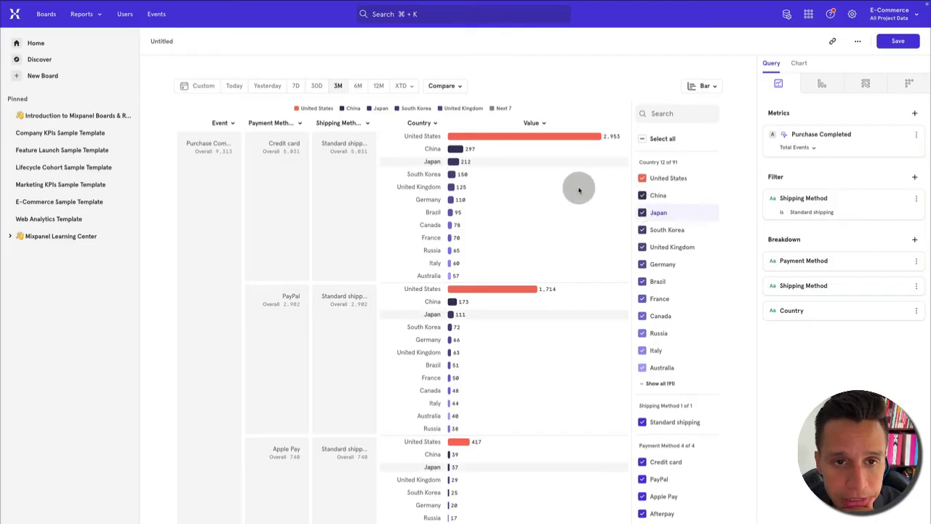
mouse_move(468, 164)
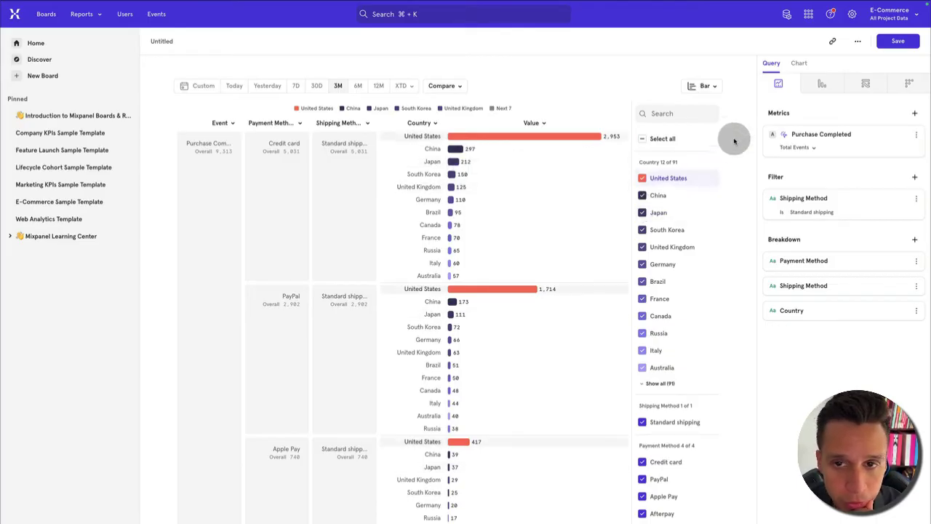
Step: Switch the query to a funnel and replace its first step, Purchase Completed, with the Checkout Started event
click(812, 87)
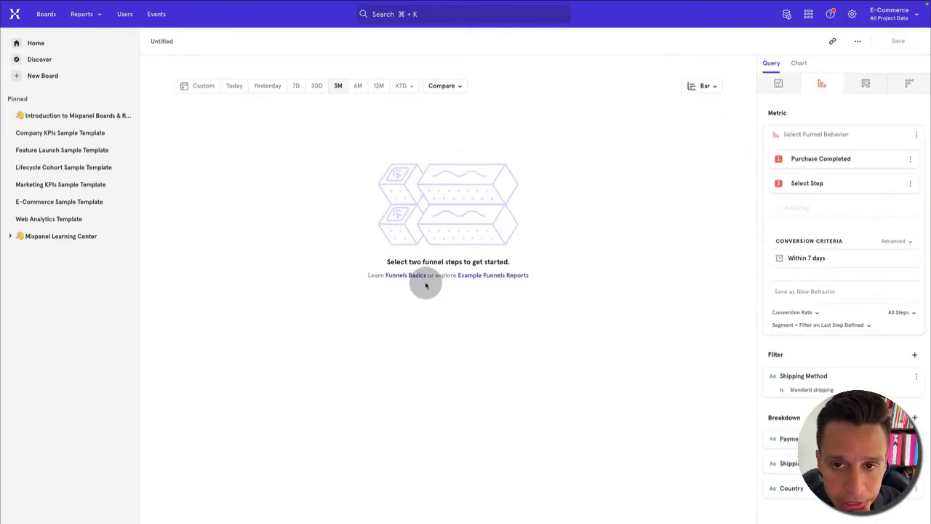
click(898, 159)
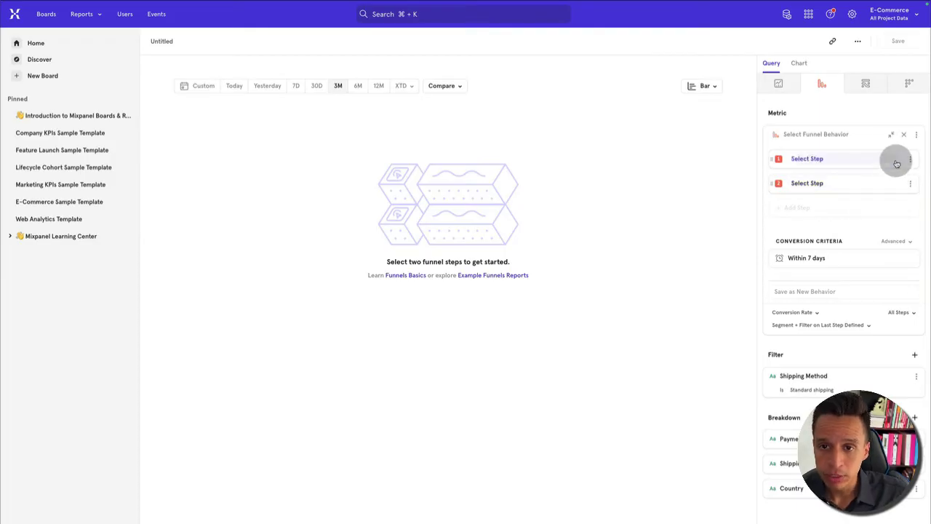
click(808, 159)
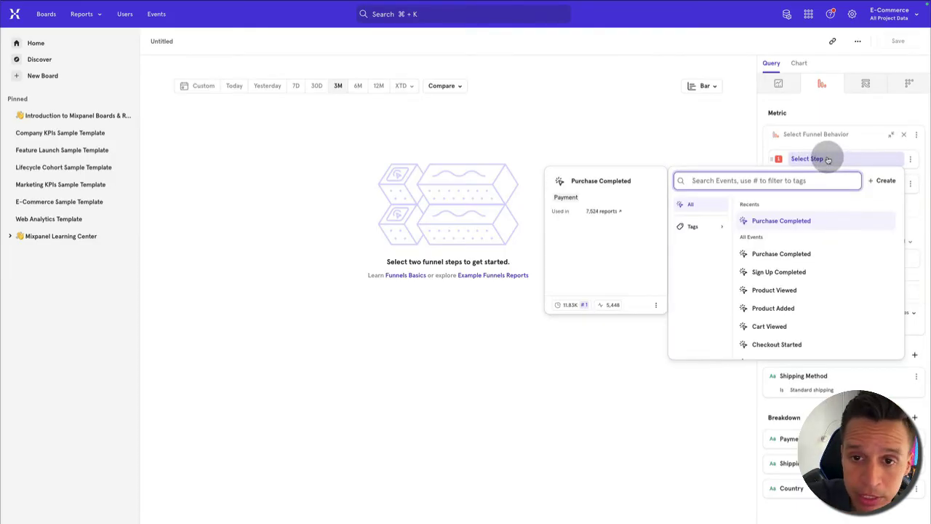
text(chec)
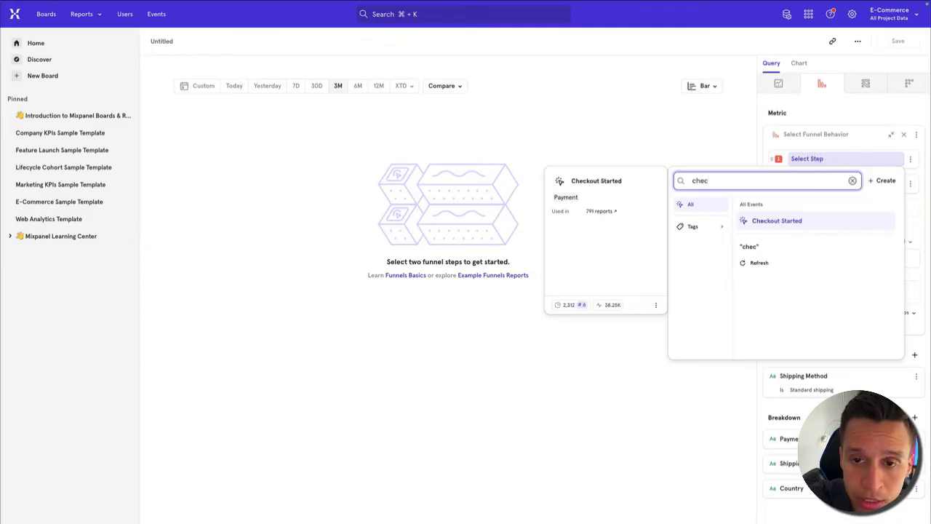
click(814, 220)
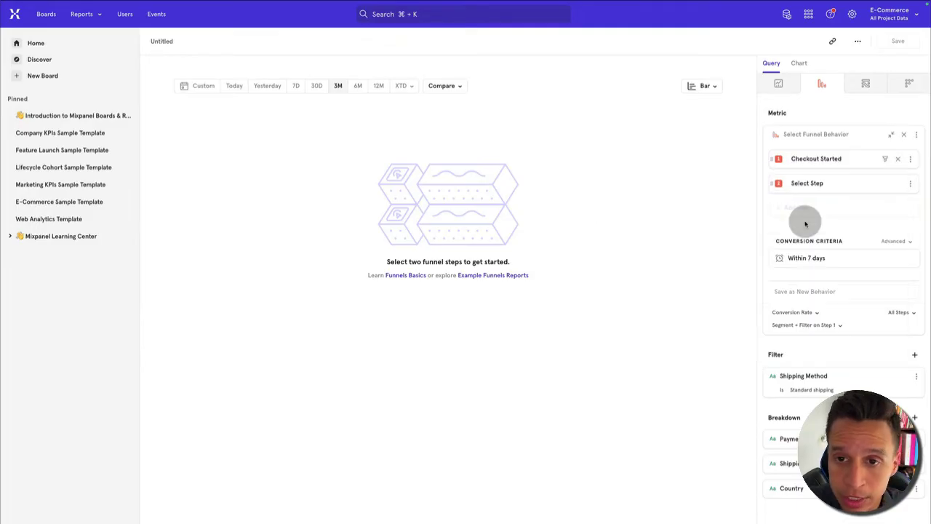
Step: Add the Product Added event to the funnel and move it ahead of Checkout Started
click(819, 184)
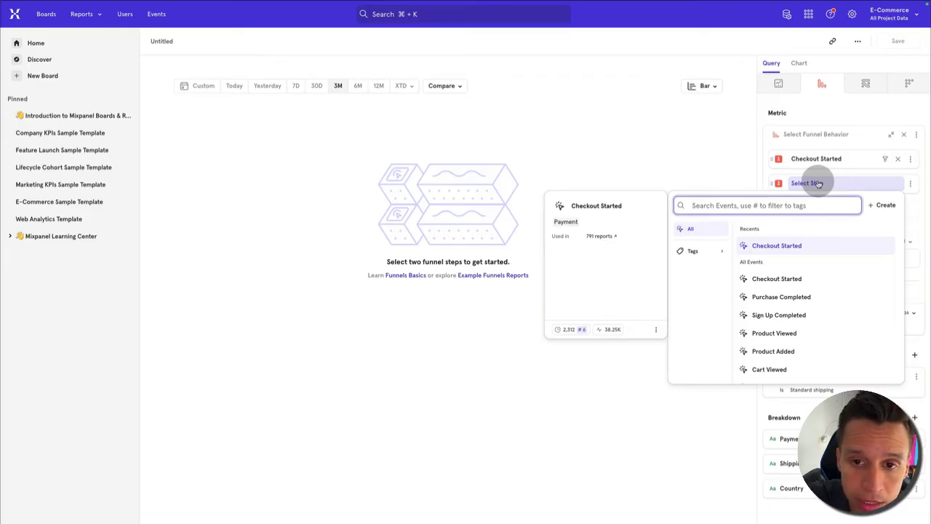
text(prod)
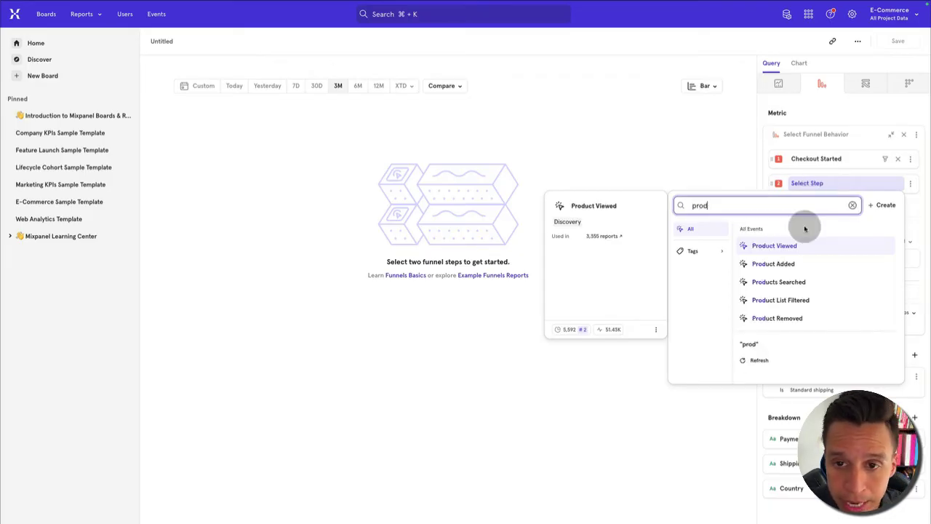
click(790, 264)
drag(773, 183, 774, 153)
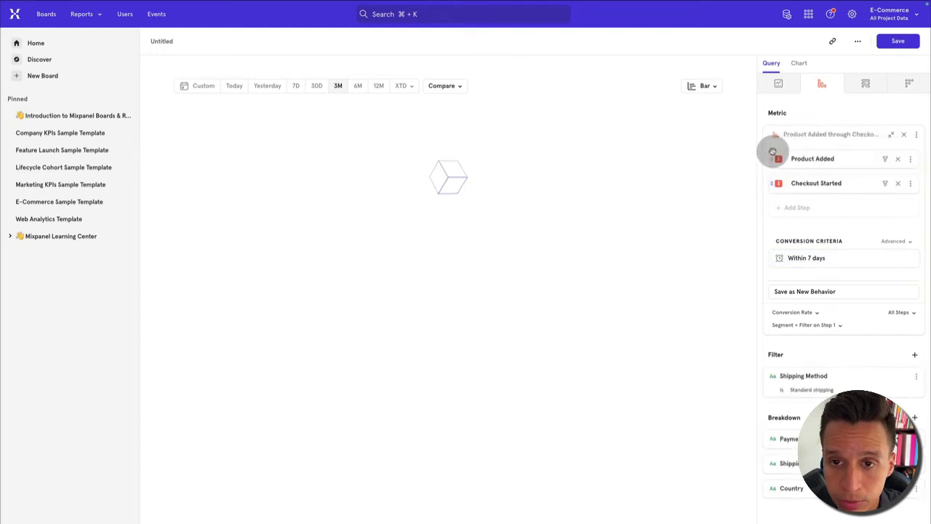
Step: Add the Purchase Completed event as the third funnel step
click(800, 208)
text(purch)
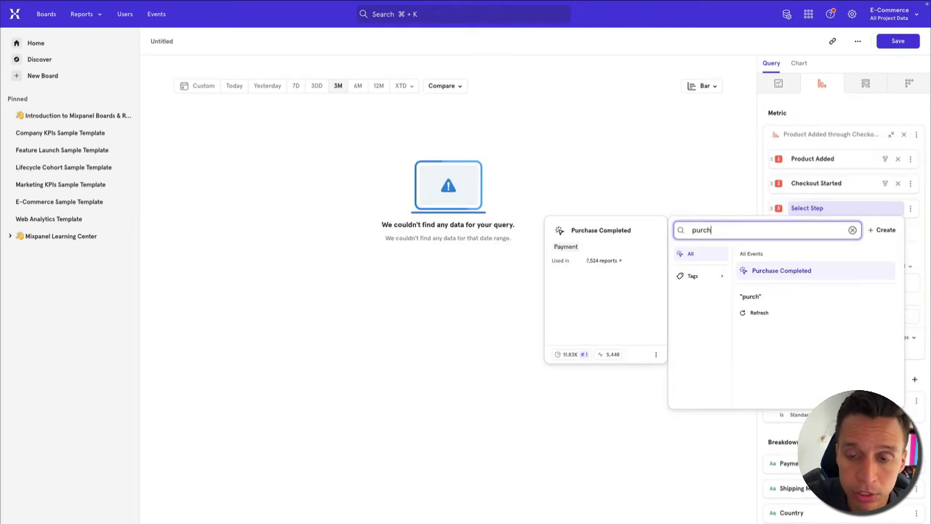
click(781, 270)
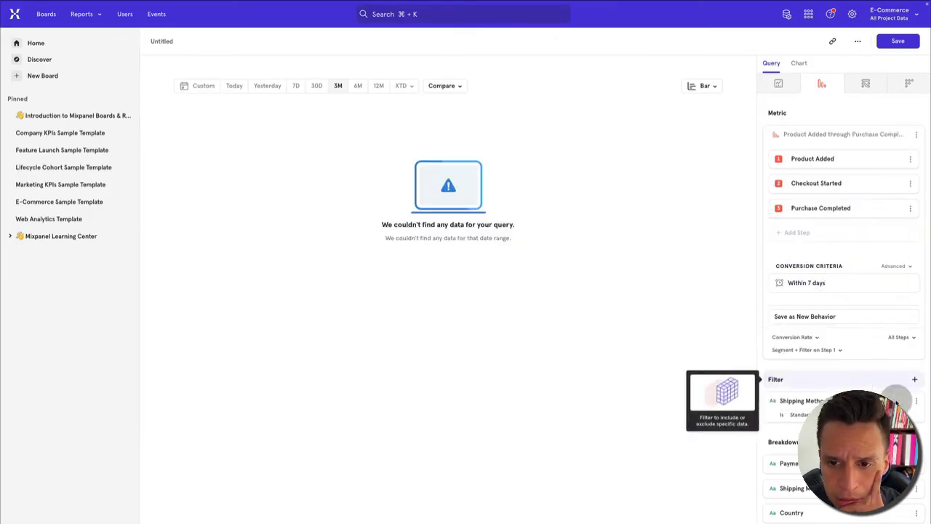
Step: Remove the Shipping Method filter and all breakdowns, and display the funnel as a Funnel Steps chart
click(905, 402)
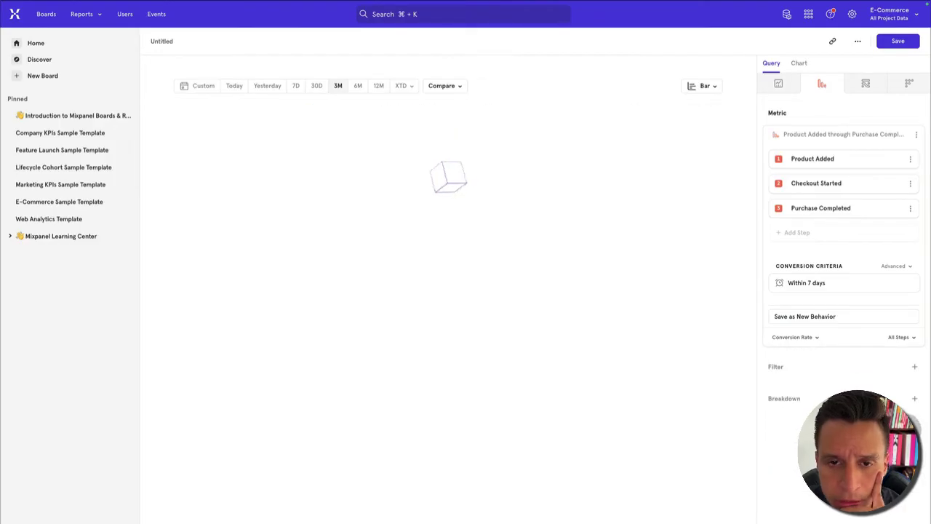
click(702, 85)
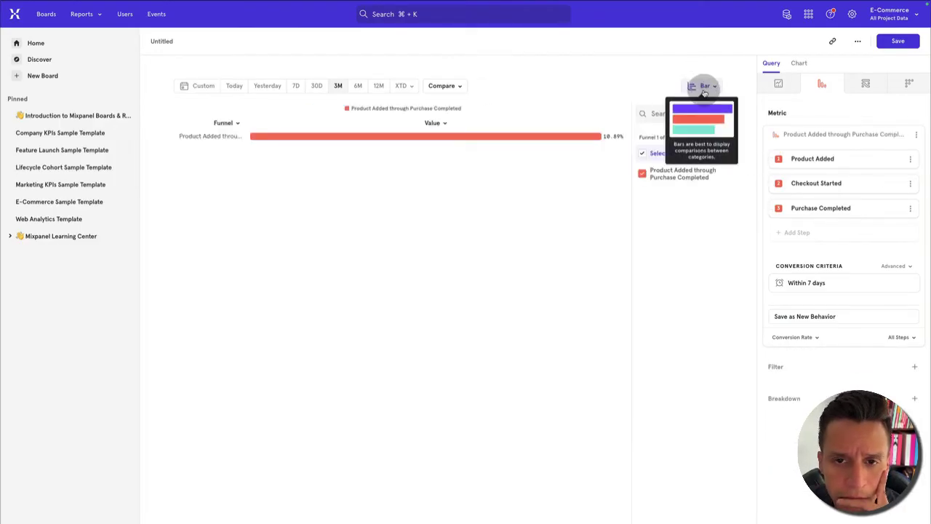
click(708, 104)
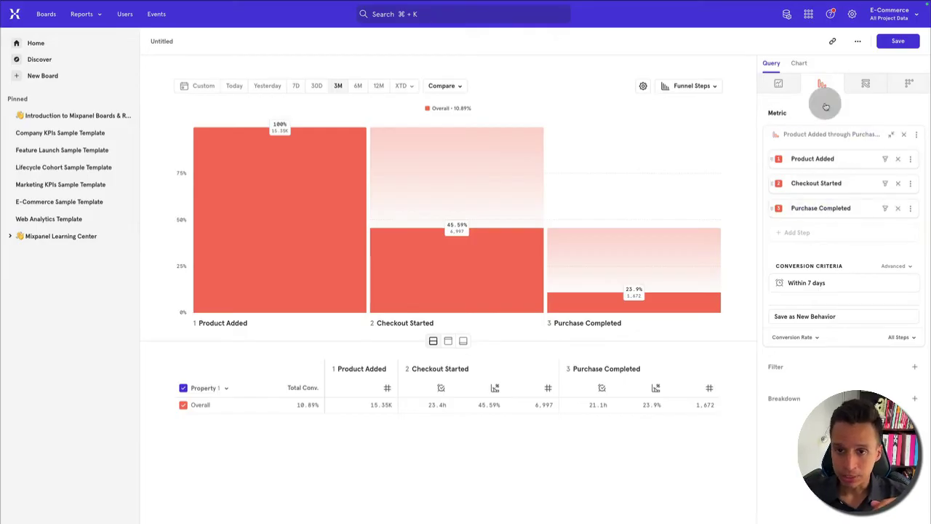
mouse_move(351, 219)
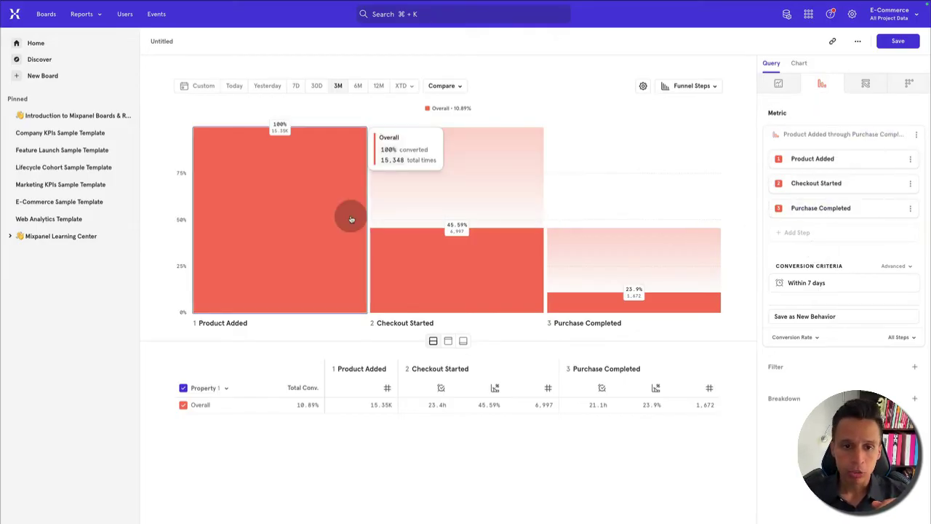
Step: Set the funnel's conversion window to 10 minutes
mouse_move(441, 274)
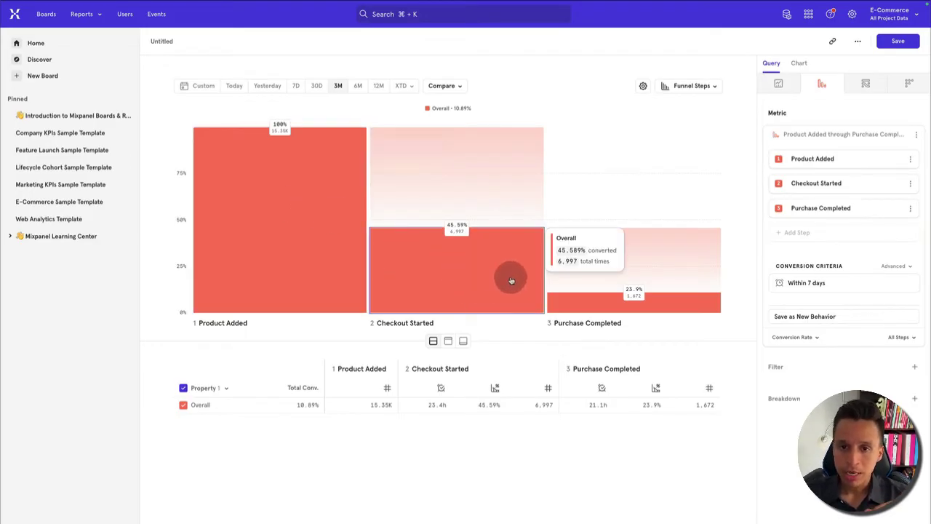
mouse_move(655, 310)
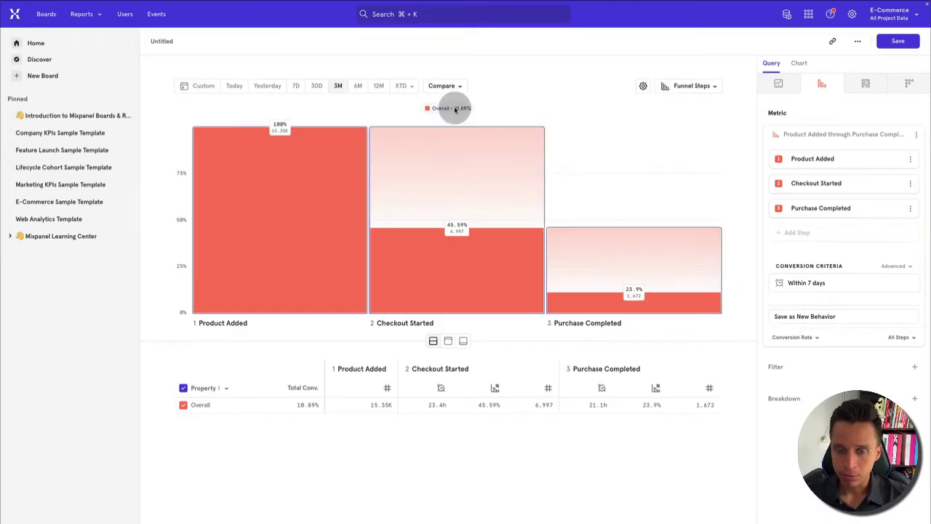
mouse_move(481, 227)
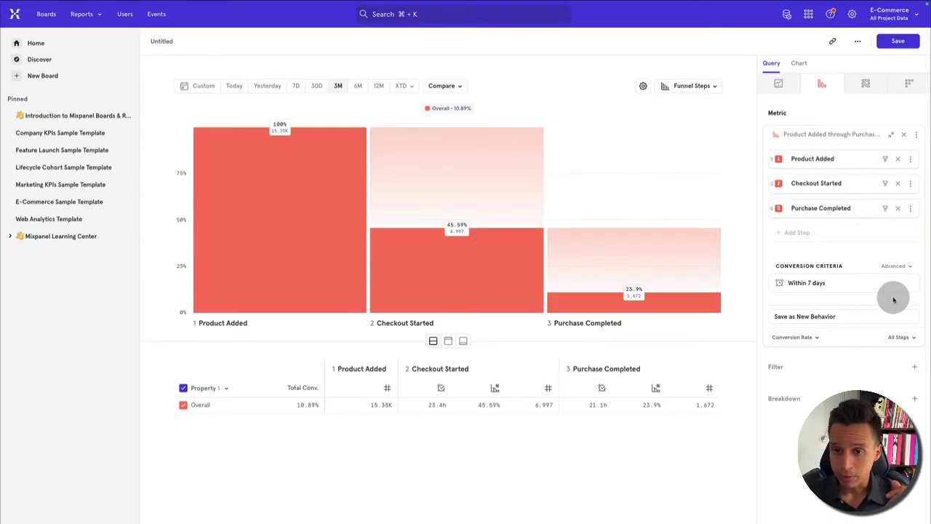
click(813, 284)
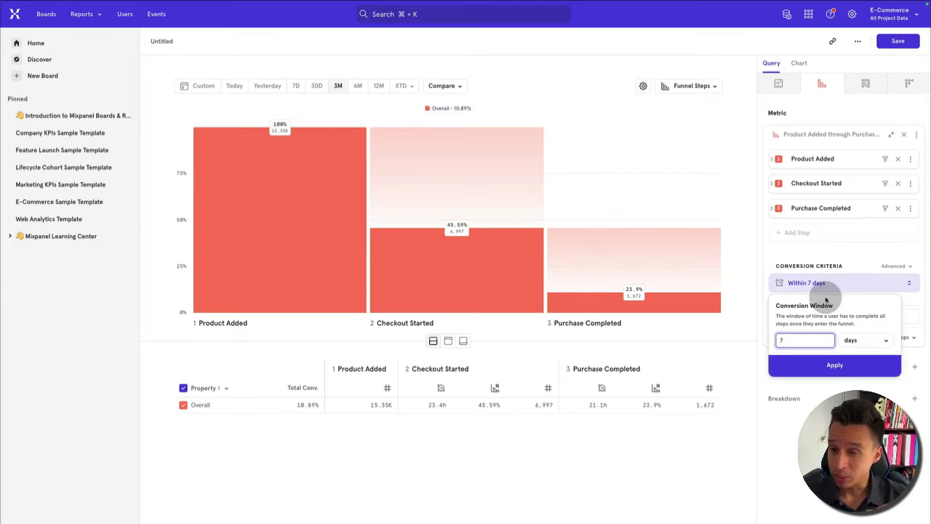
click(862, 340)
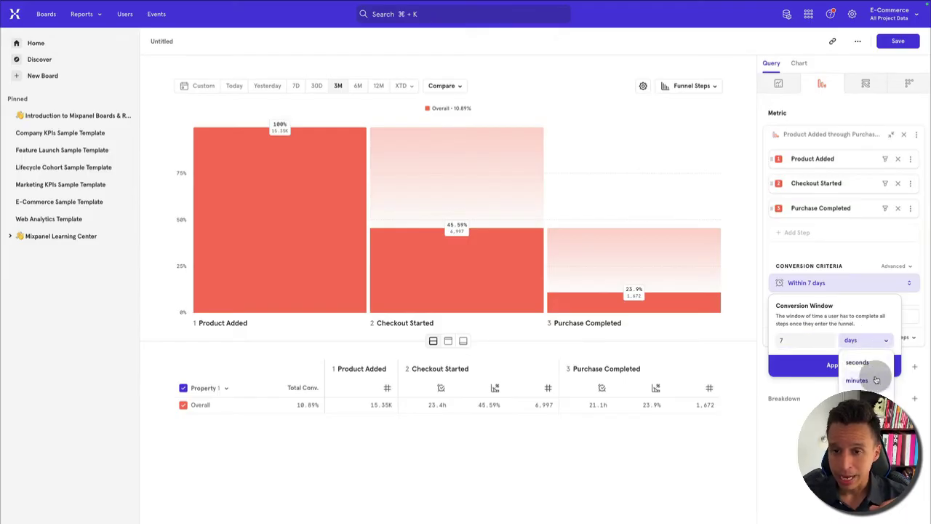
click(859, 380)
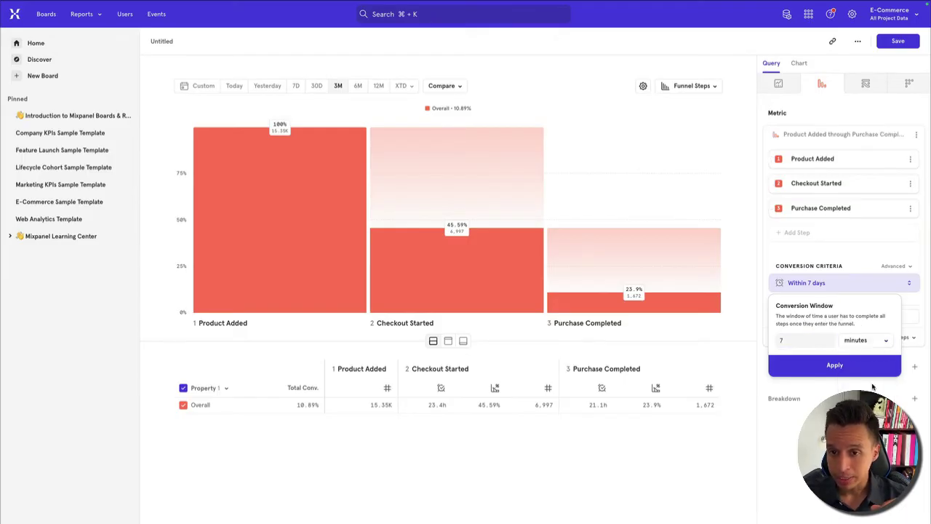
double_click(801, 343)
text(10)
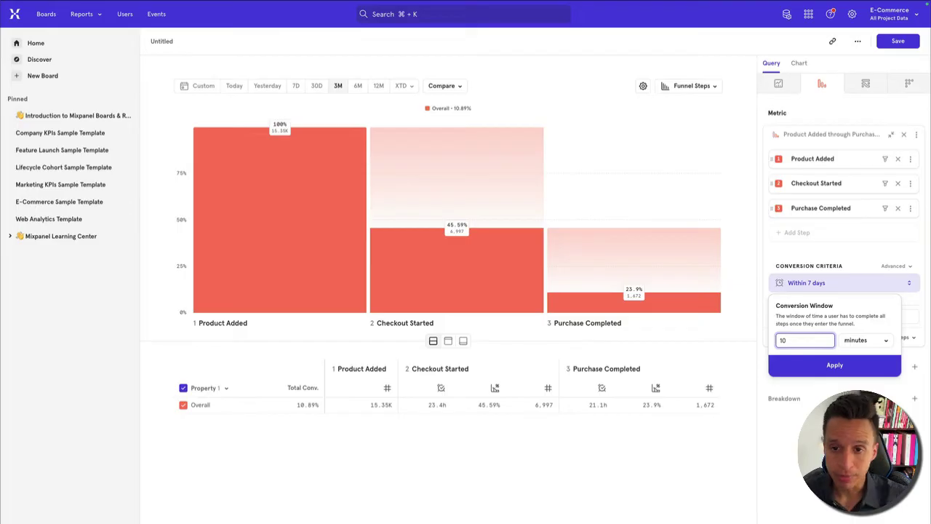
click(831, 367)
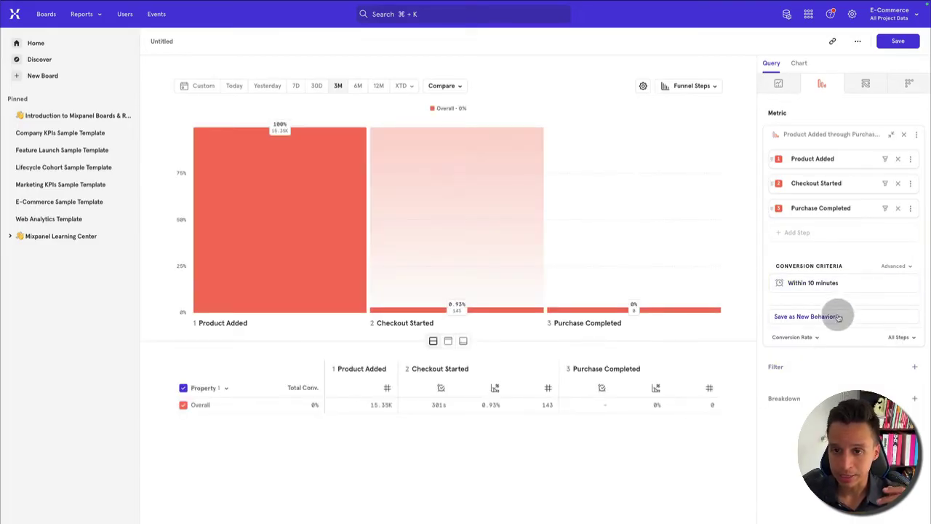
Step: Lengthen the funnel's conversion window to 60 minutes
click(830, 283)
double_click(801, 339)
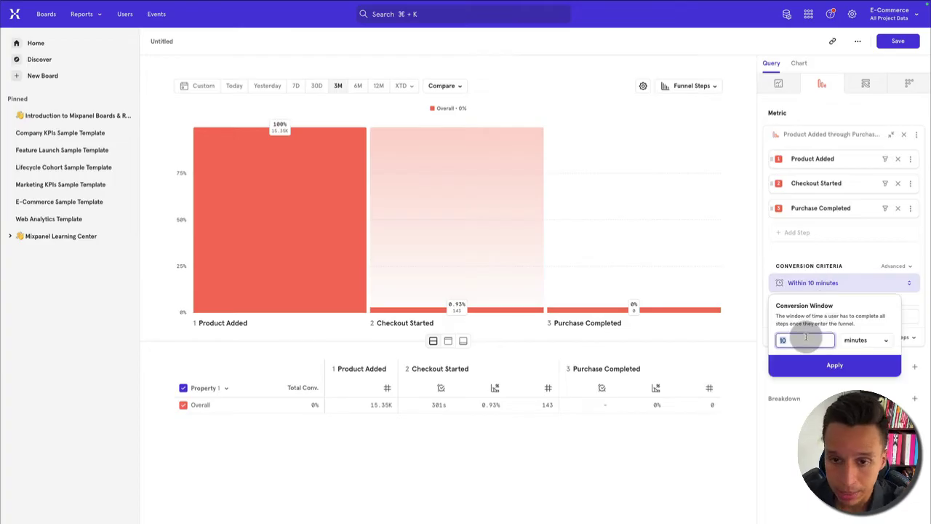
text(60)
click(835, 365)
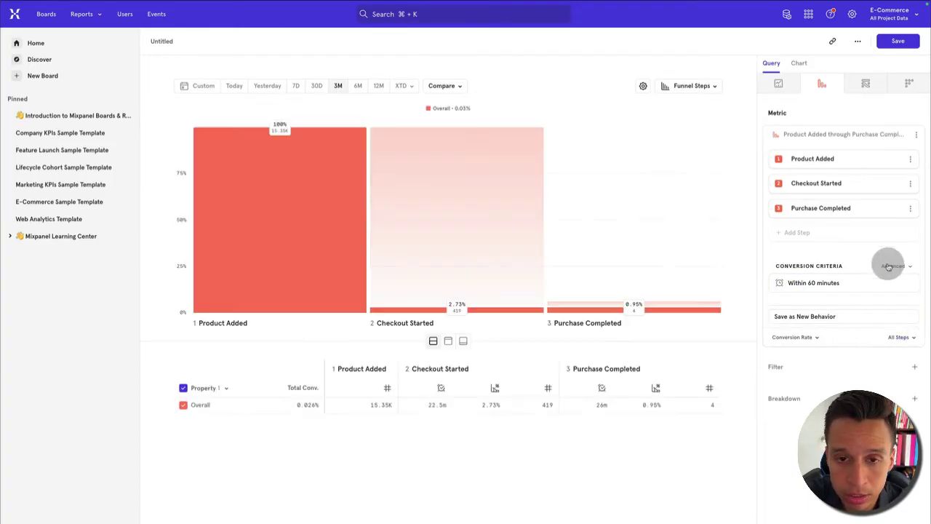
Step: Change the funnel's conversion window to 1 day
click(847, 282)
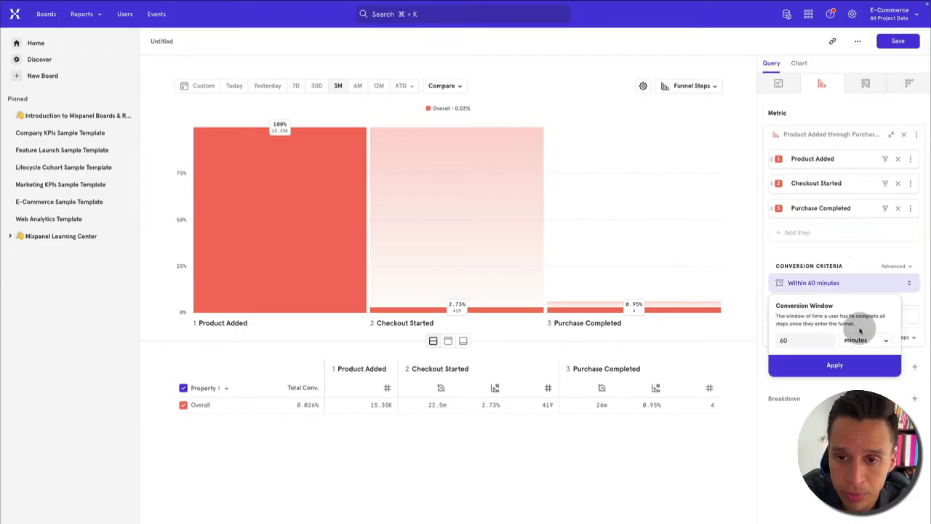
click(863, 340)
click(858, 416)
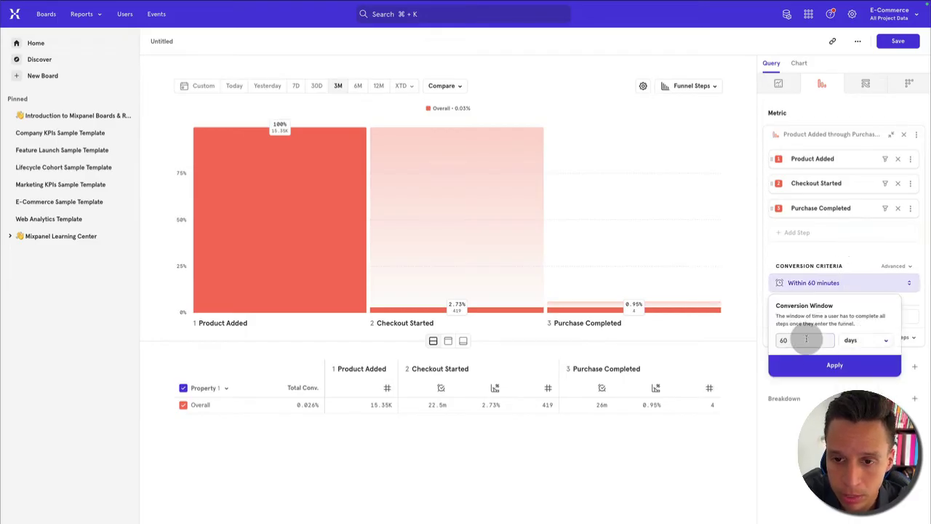
double_click(784, 340)
text(1)
click(834, 366)
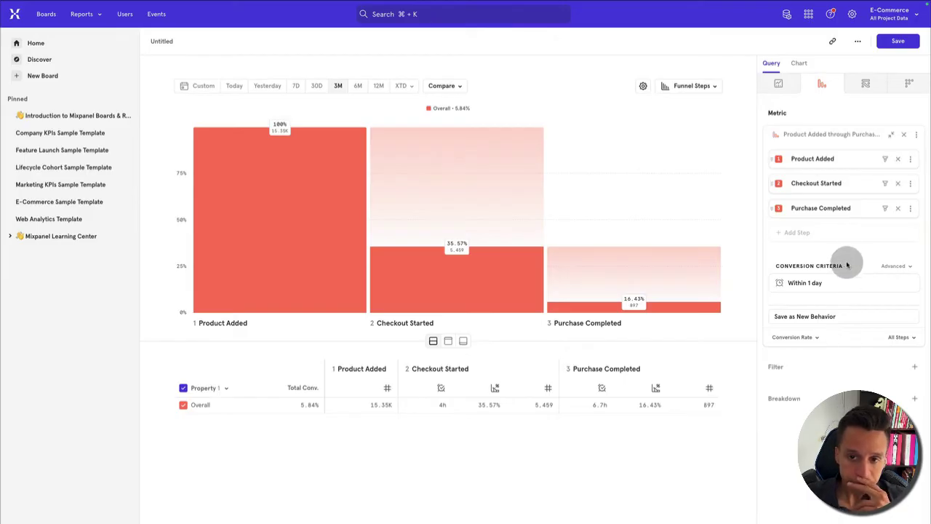
Step: Break the funnel down by the Payment Method event property
click(815, 339)
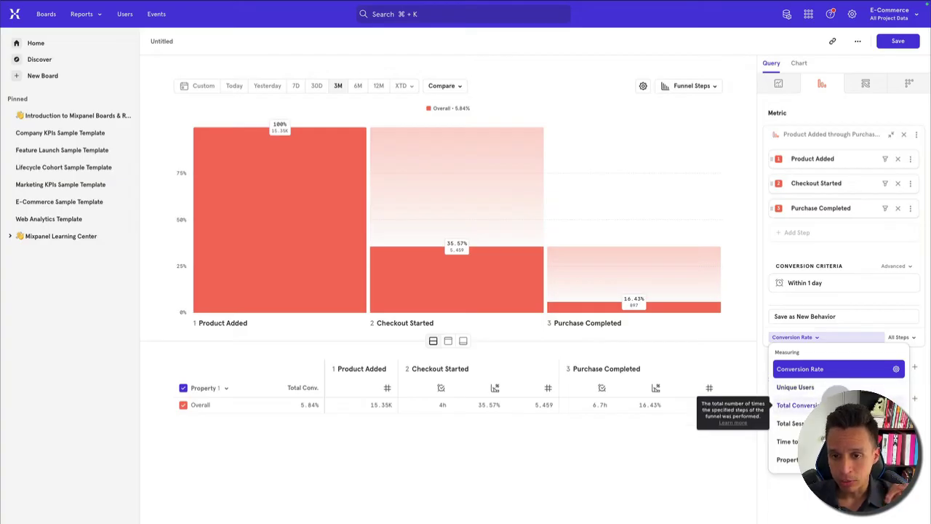
click(886, 513)
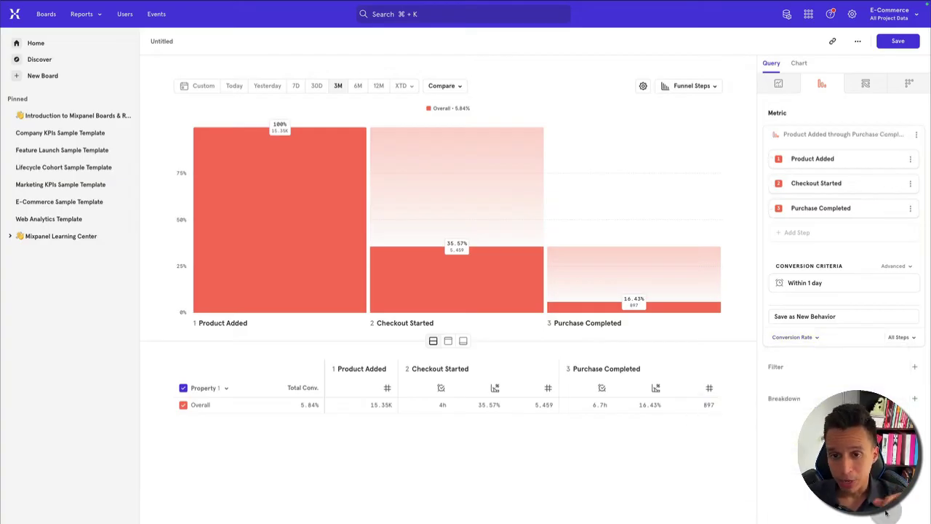
click(914, 399)
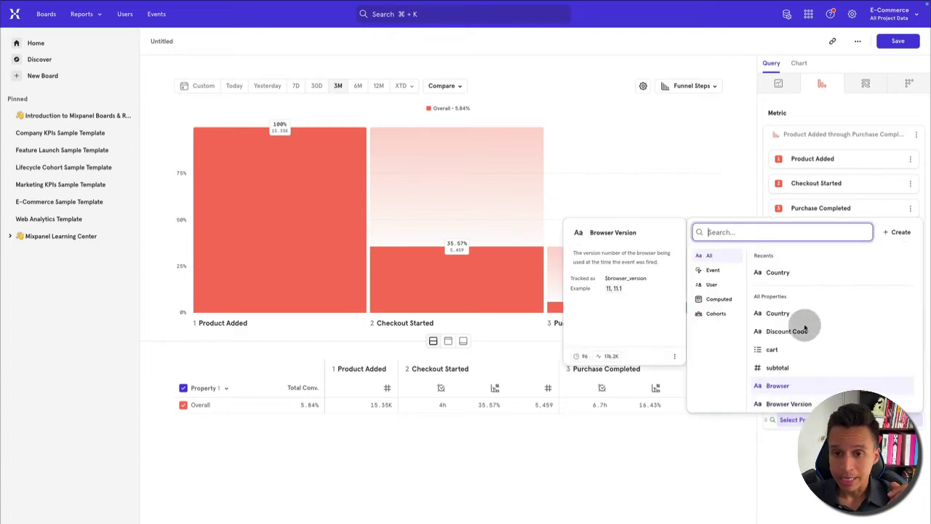
click(713, 270)
text(payme)
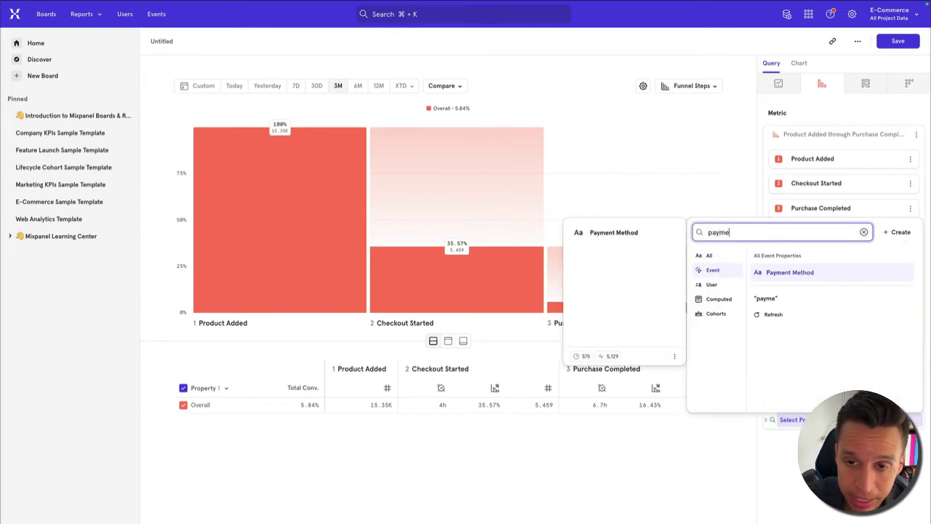
click(773, 270)
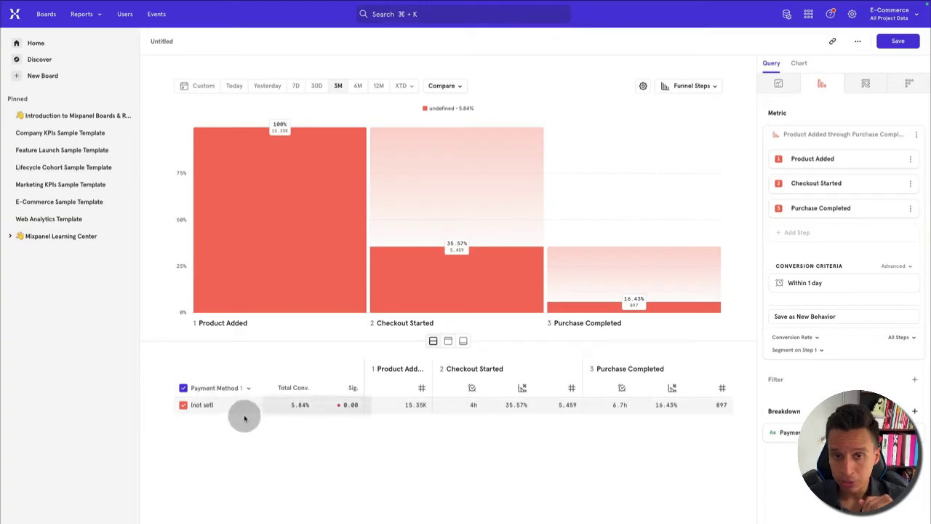
Step: Segment the Payment Method breakdown on Step 3, Purchase Completed, instead of the first funnel step
mouse_move(244, 418)
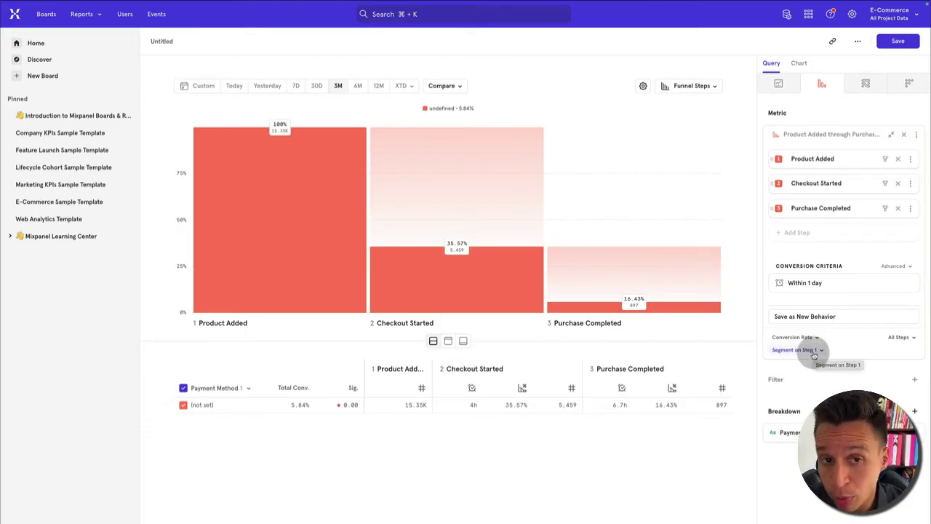
mouse_move(289, 258)
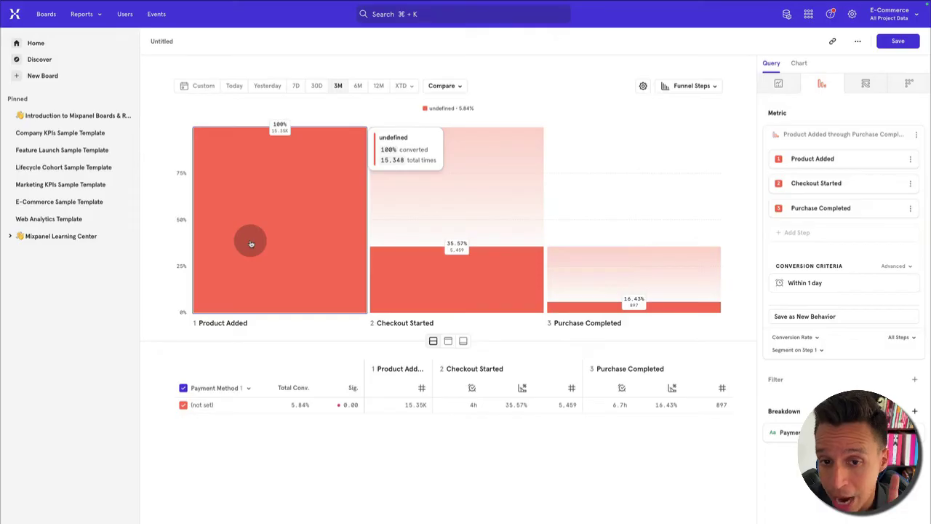
mouse_move(379, 271)
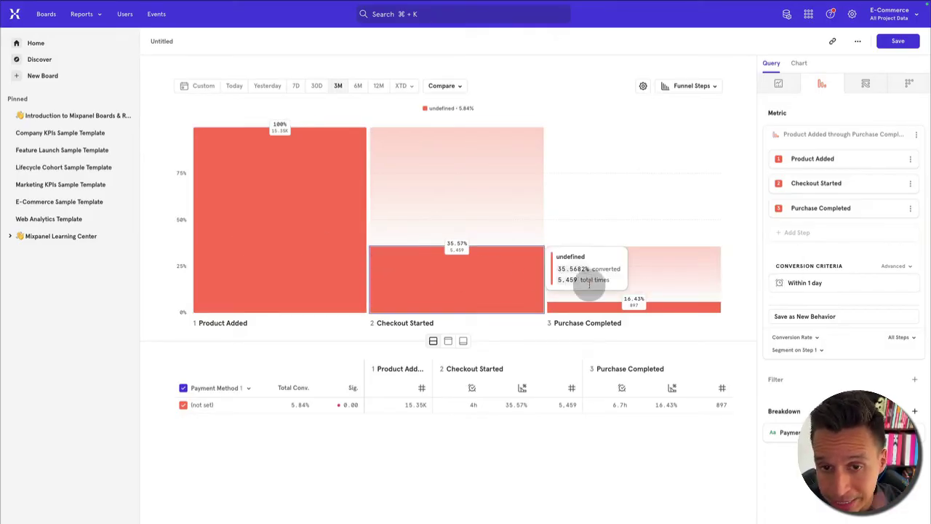
click(811, 350)
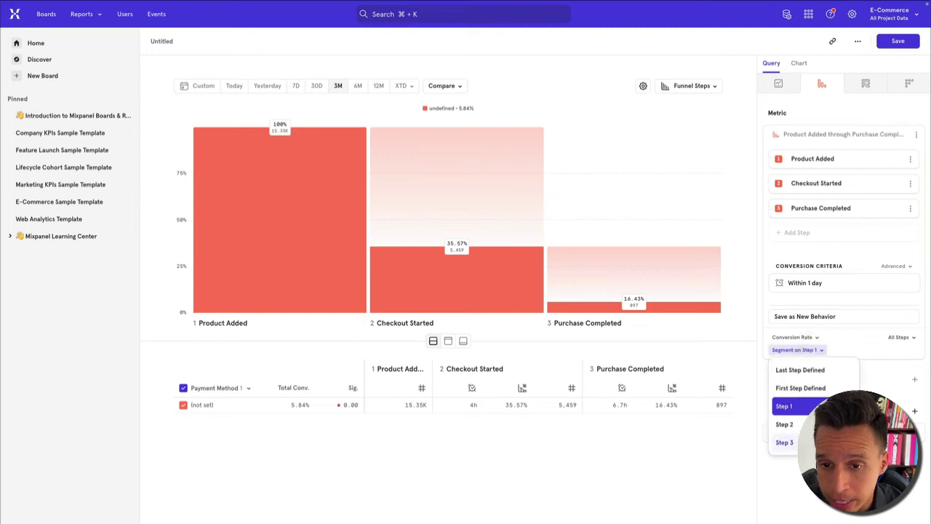
click(784, 443)
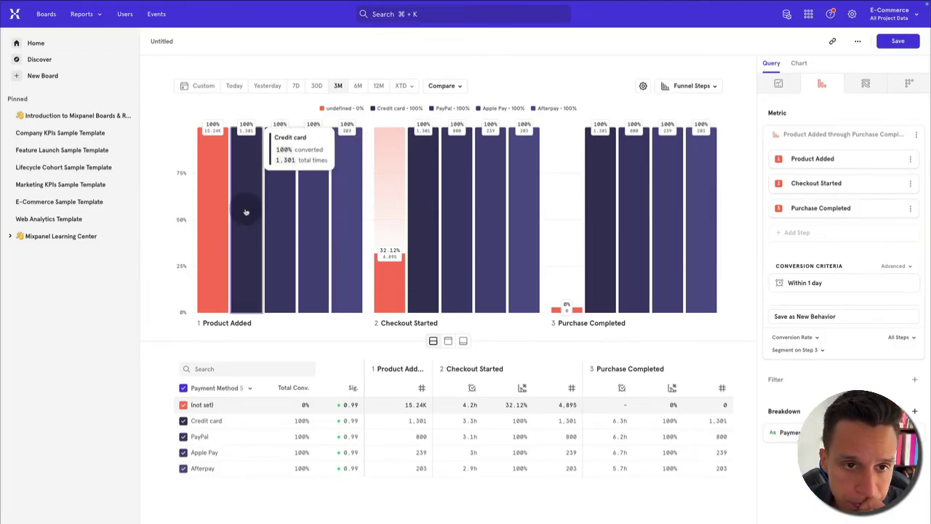
Step: Replace the Payment Method breakdown with the Country event property
click(910, 432)
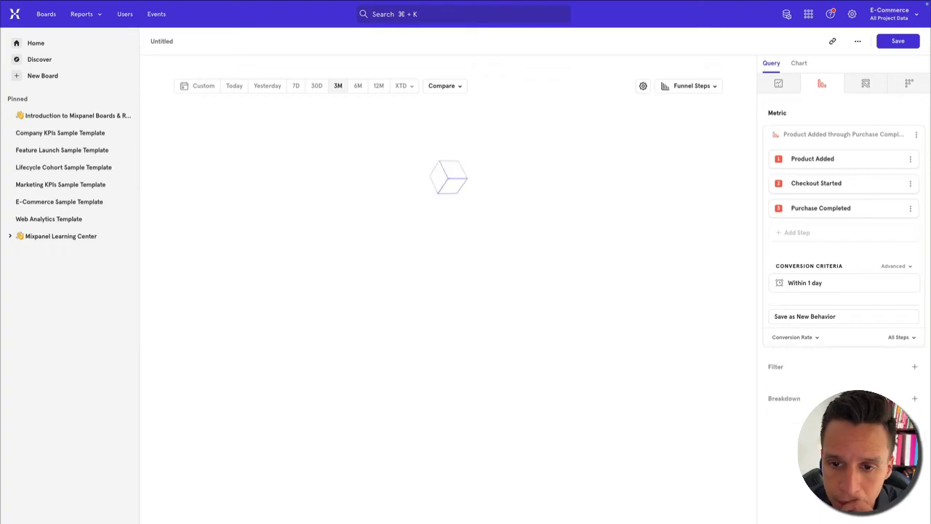
click(915, 398)
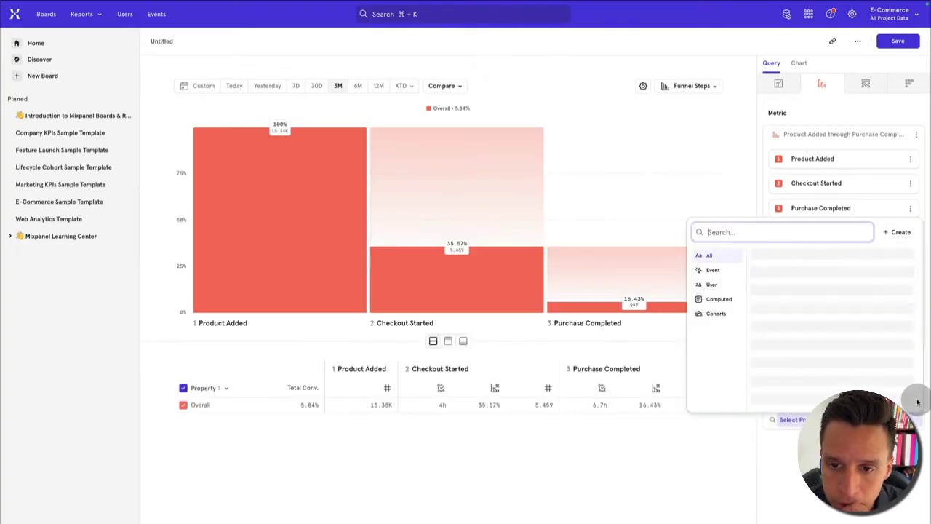
click(713, 270)
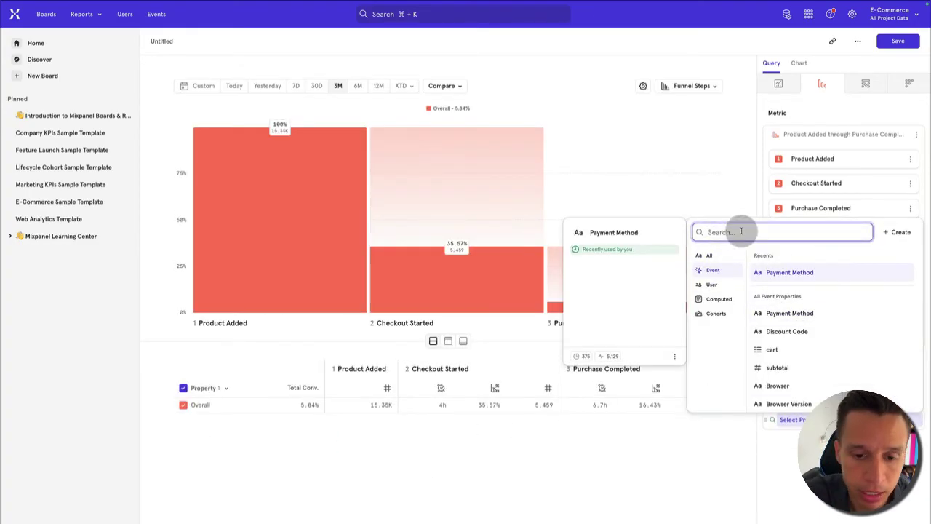
text(country)
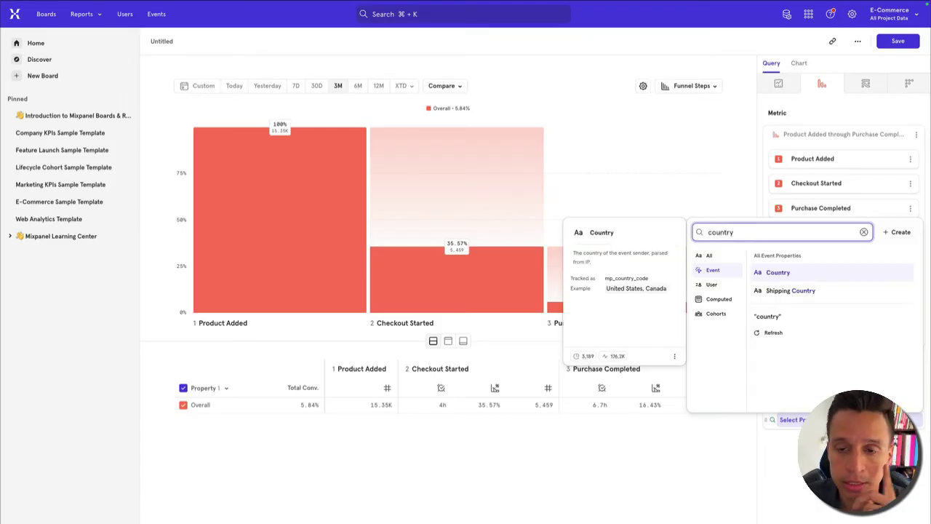
click(772, 273)
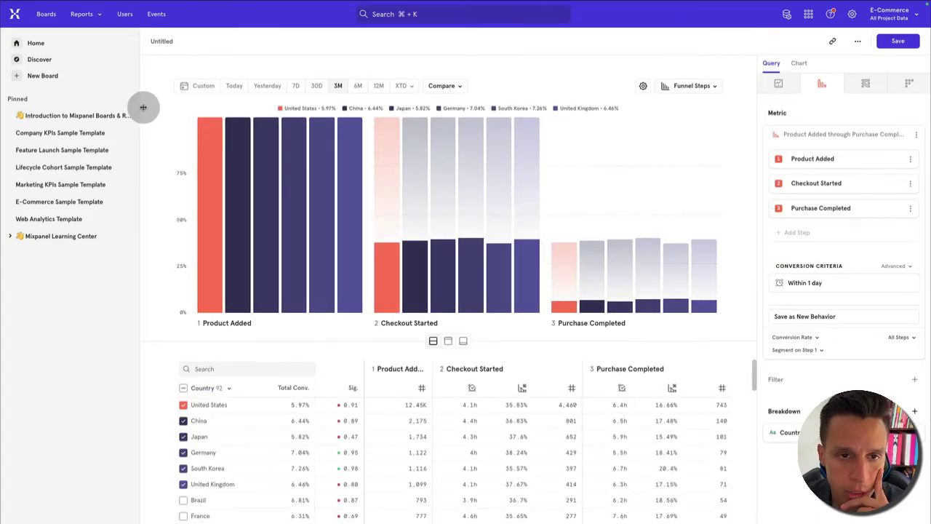
Step: Review the conversion table by country, adding Brazil to the funnel chart and taking it out again
mouse_move(208, 222)
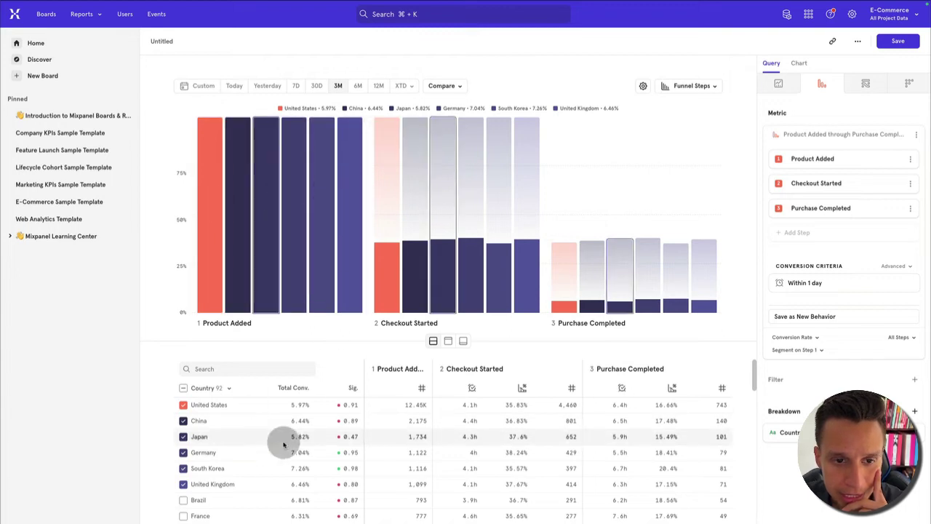
scroll(256, 440, down, 5)
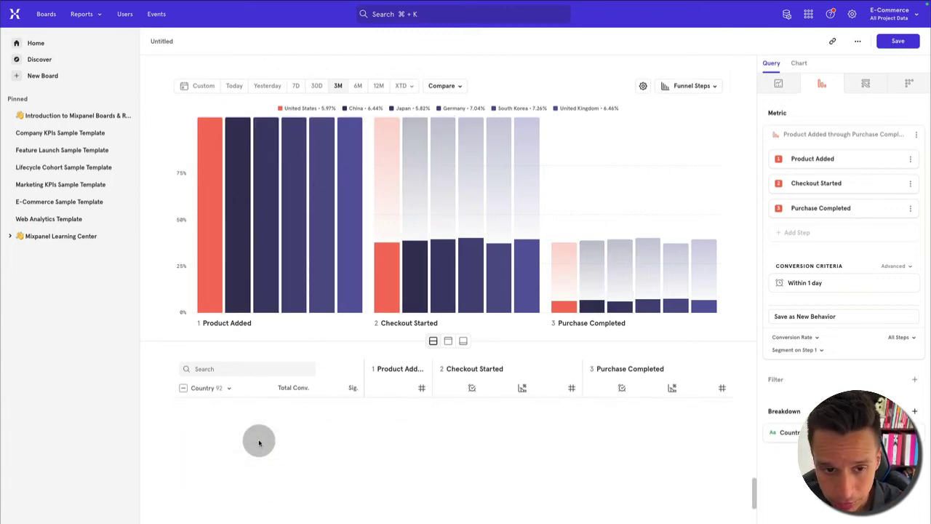
scroll(259, 442, up, 5)
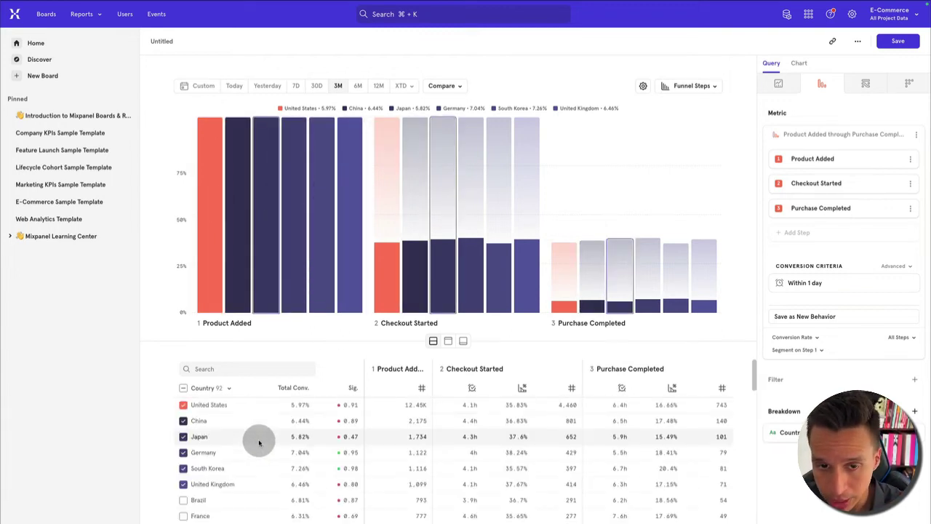
click(184, 500)
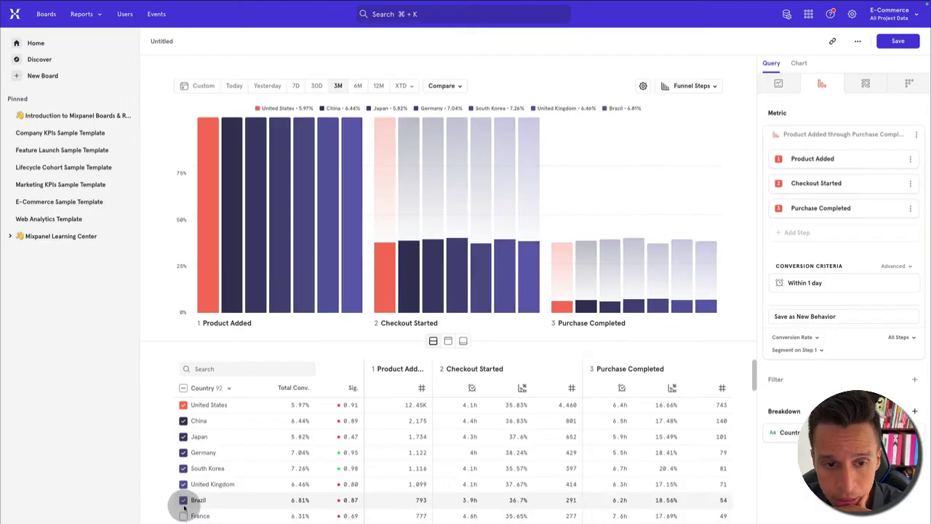
click(183, 500)
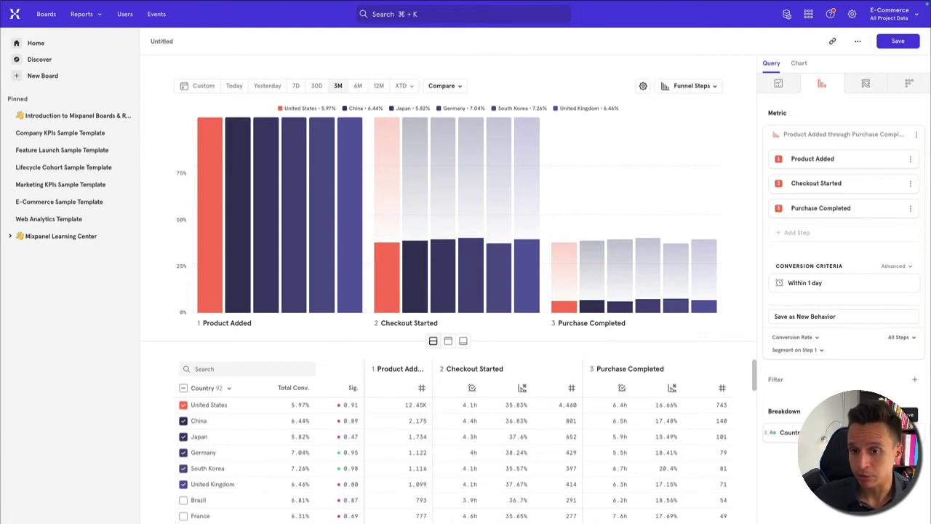
Step: Remove the Country breakdown from the funnel
click(911, 432)
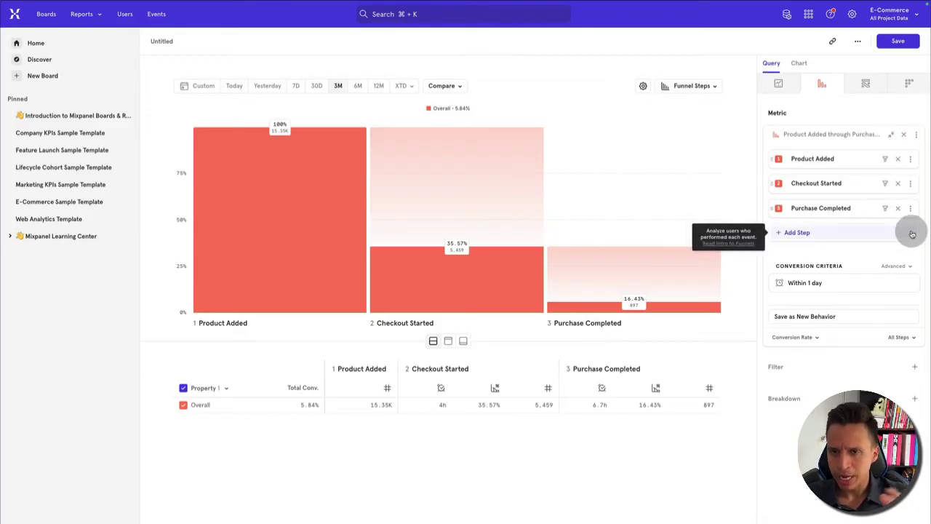
Step: Examine the event properties available for filtering the Product Added step, and that step's further options
click(887, 160)
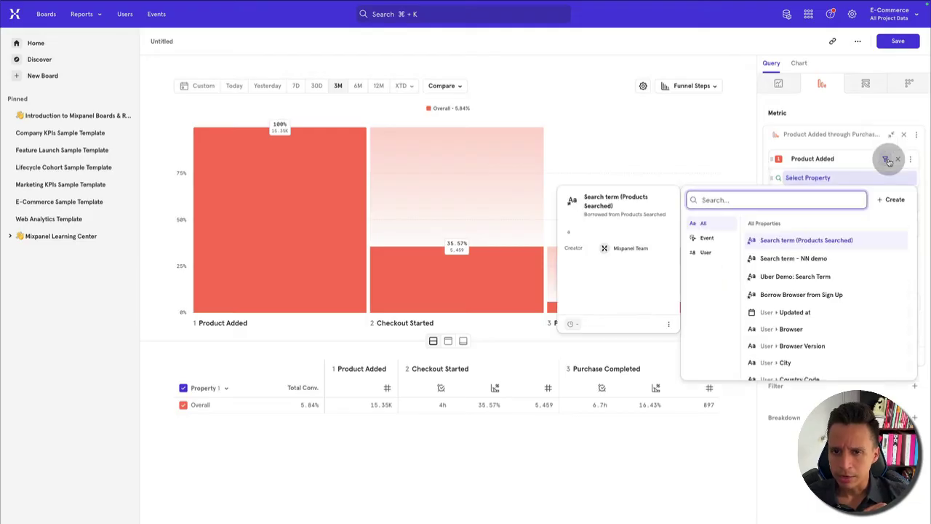
click(708, 238)
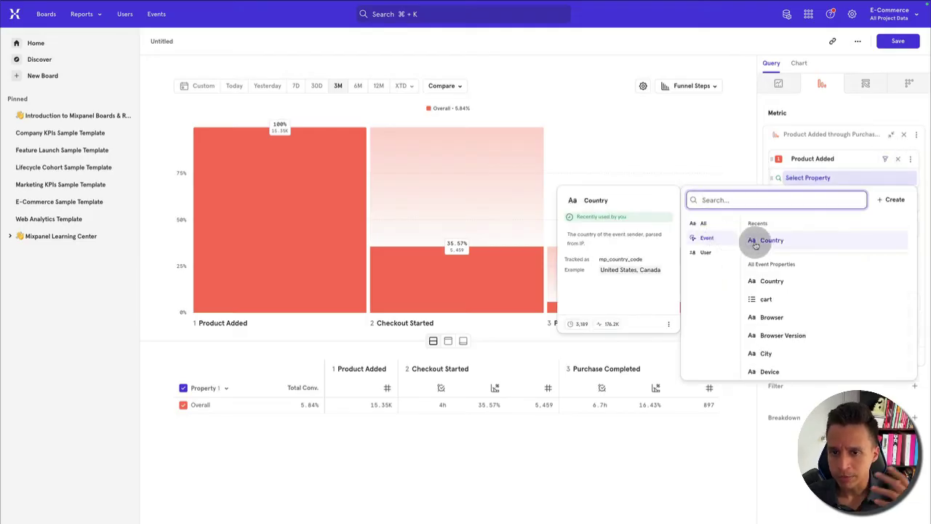
scroll(837, 296, down, 5)
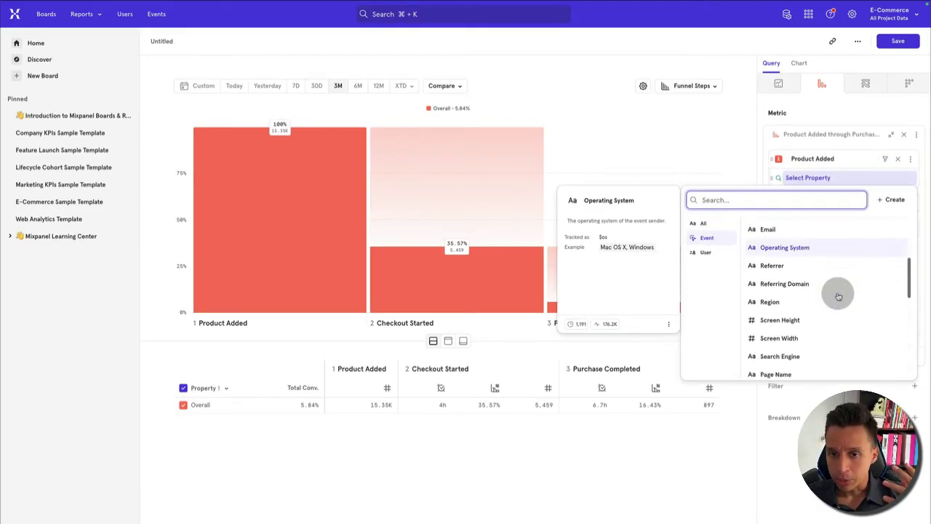
scroll(838, 296, down, 4)
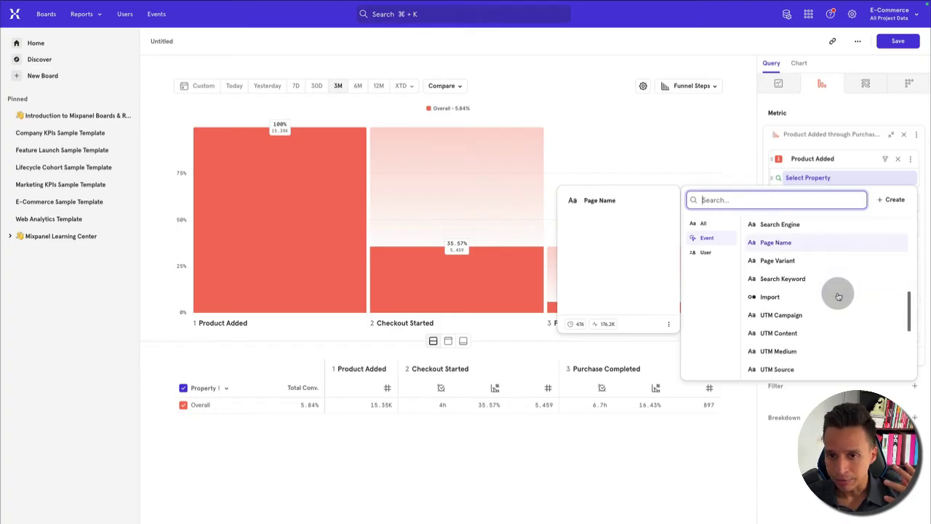
scroll(815, 355, down, 5)
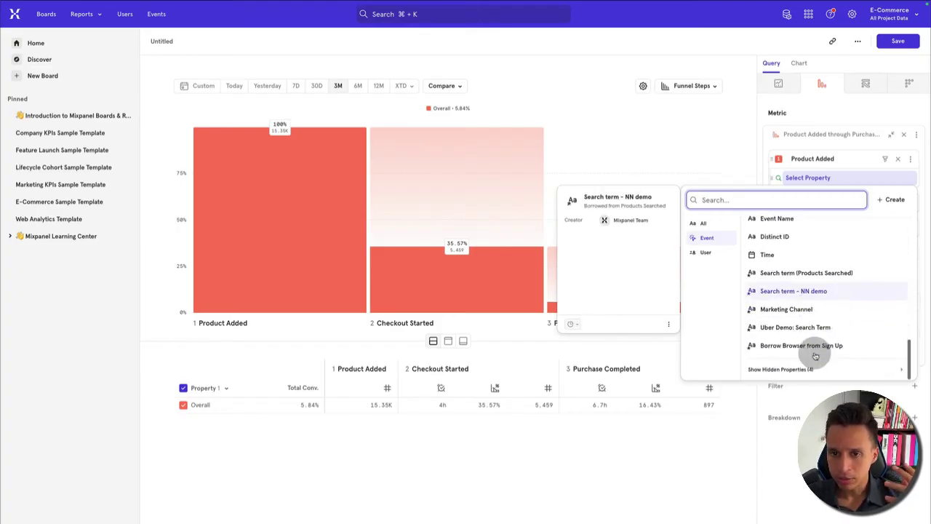
click(837, 431)
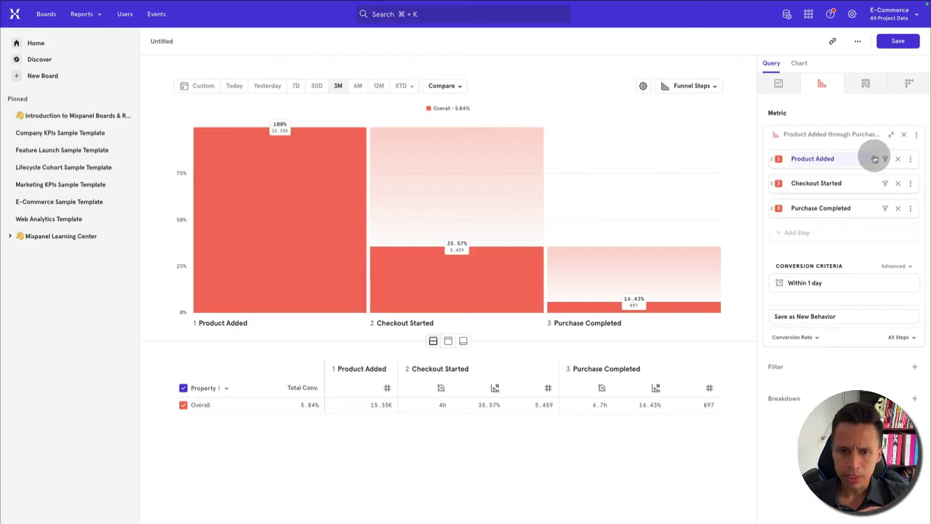
mouse_move(875, 158)
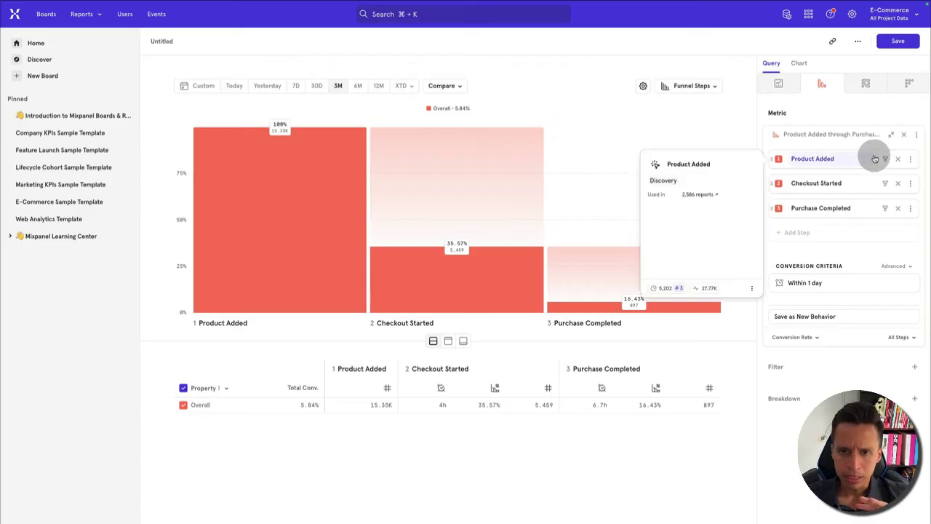
click(910, 158)
click(899, 430)
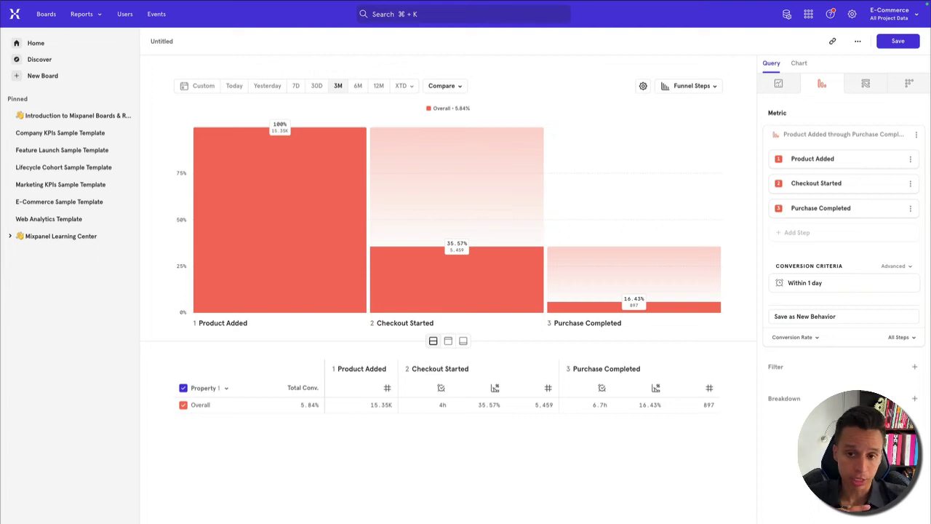
Step: Set the funnel's conversion window to 6 months
click(814, 283)
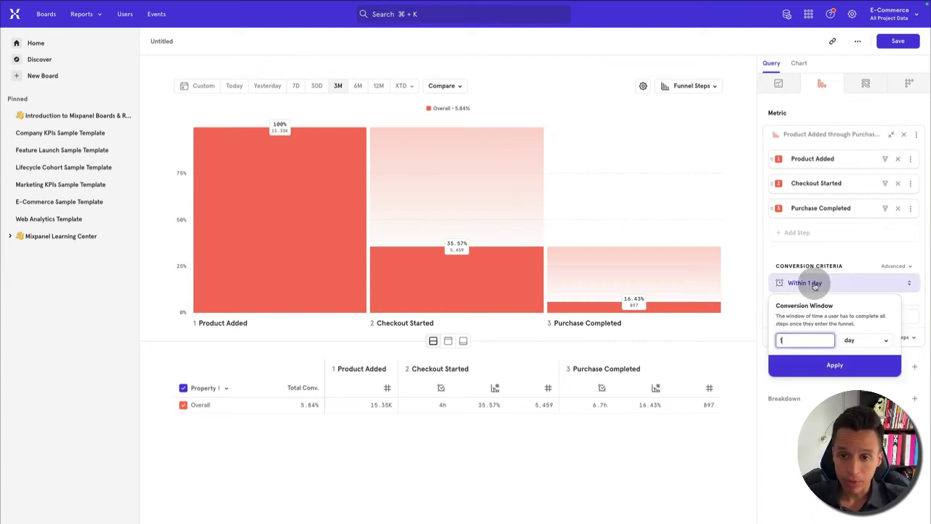
click(861, 345)
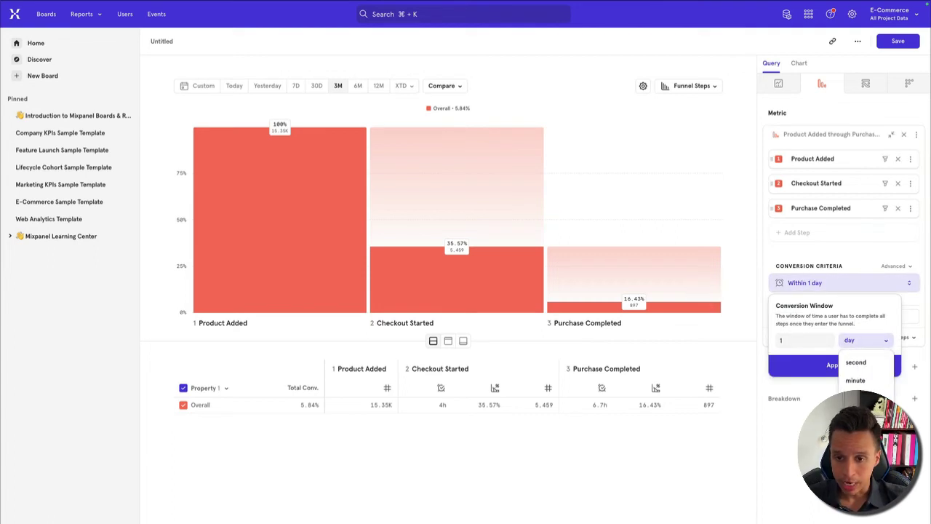
click(842, 366)
double_click(800, 340)
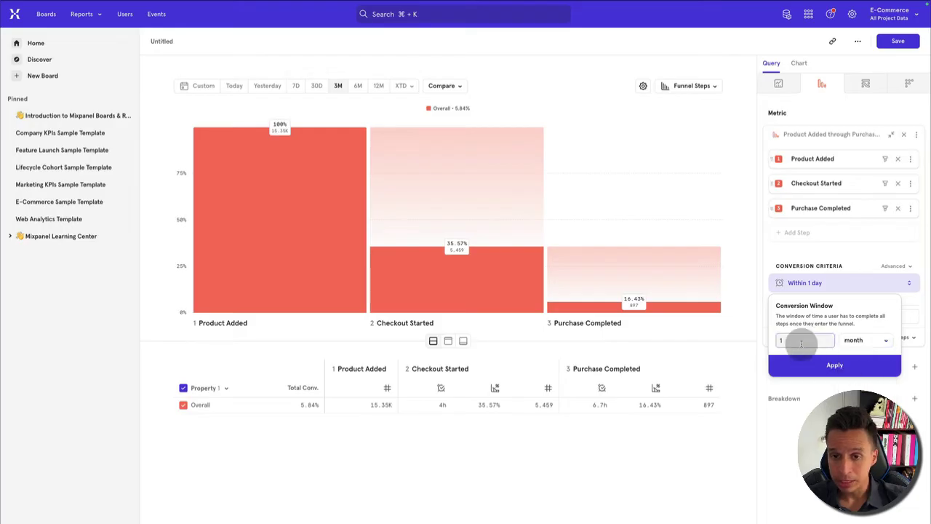
text(6)
click(835, 365)
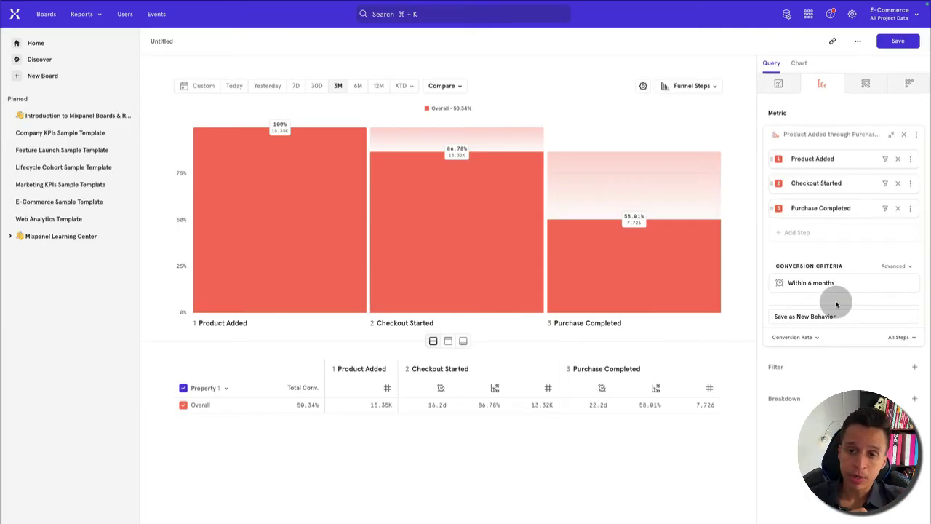
Step: Switch to a Retention report that starts with Sign Up Completed and returns with Purchase Completed
click(909, 85)
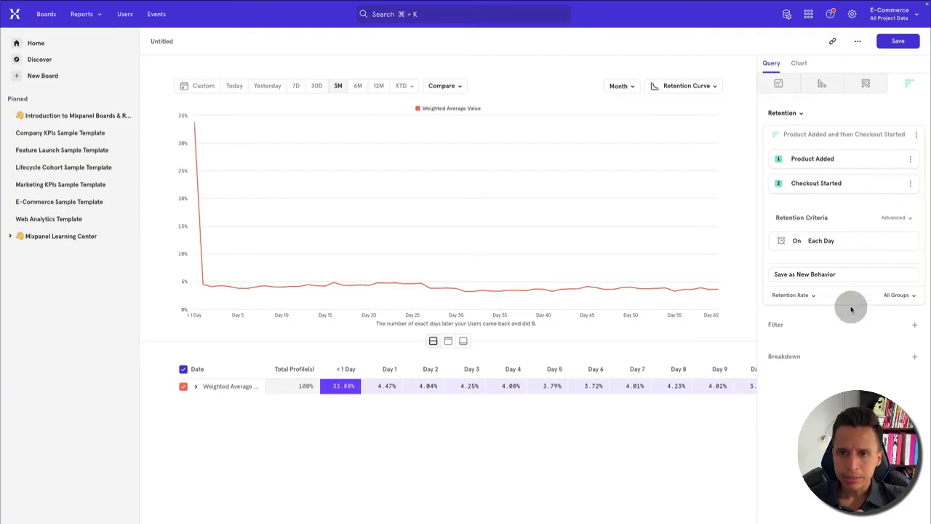
click(825, 160)
text(sign)
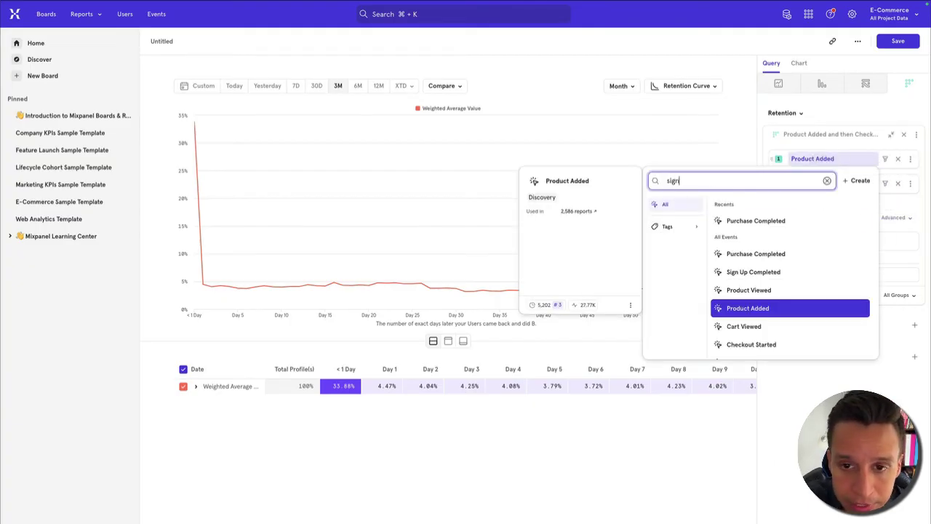
click(800, 221)
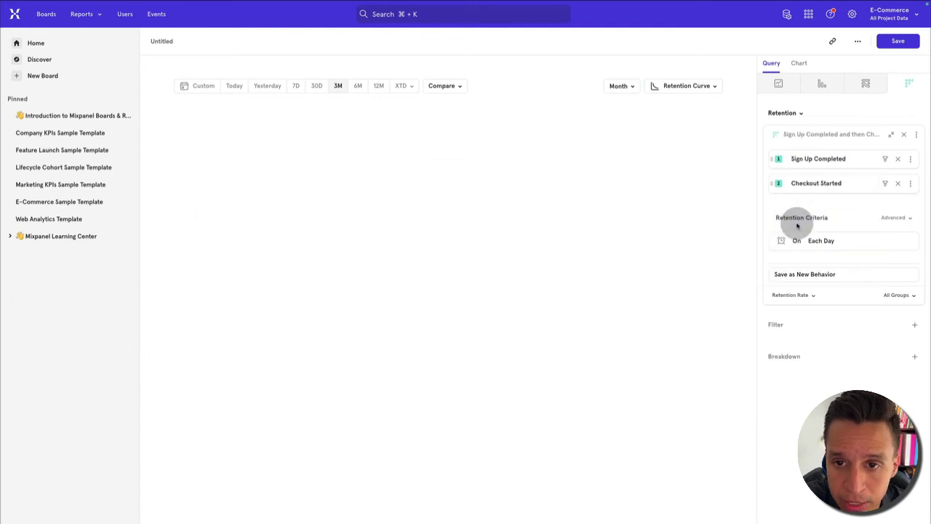
click(822, 185)
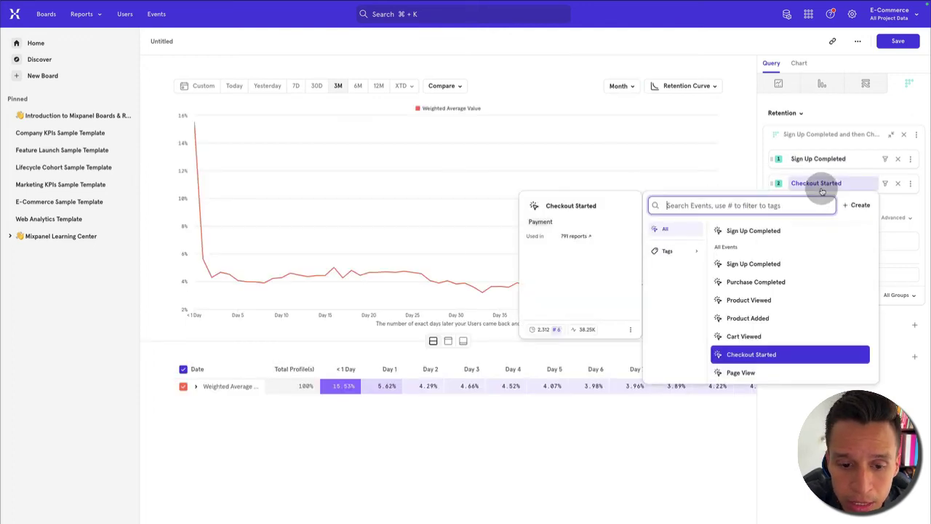
text(pur)
click(792, 234)
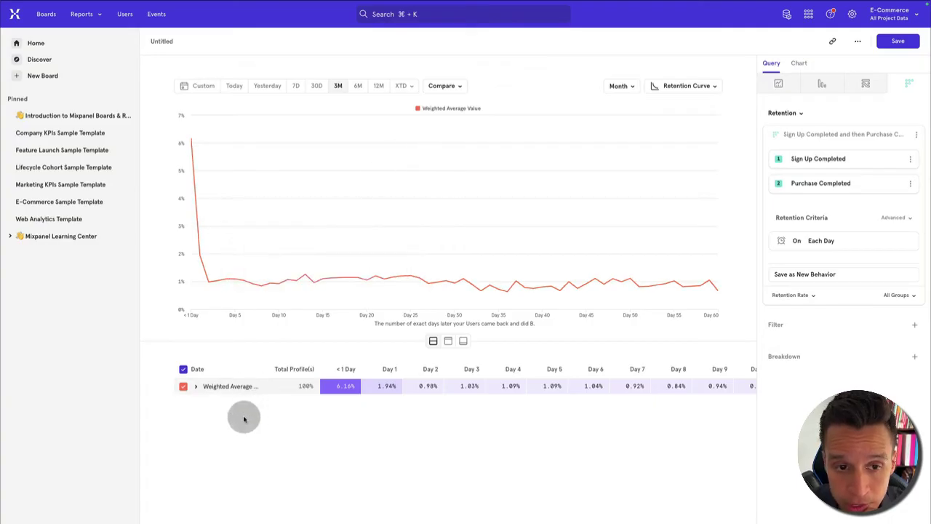
Step: Expand the weighted average row into its date cohorts and group the retention cohorts by week
click(195, 389)
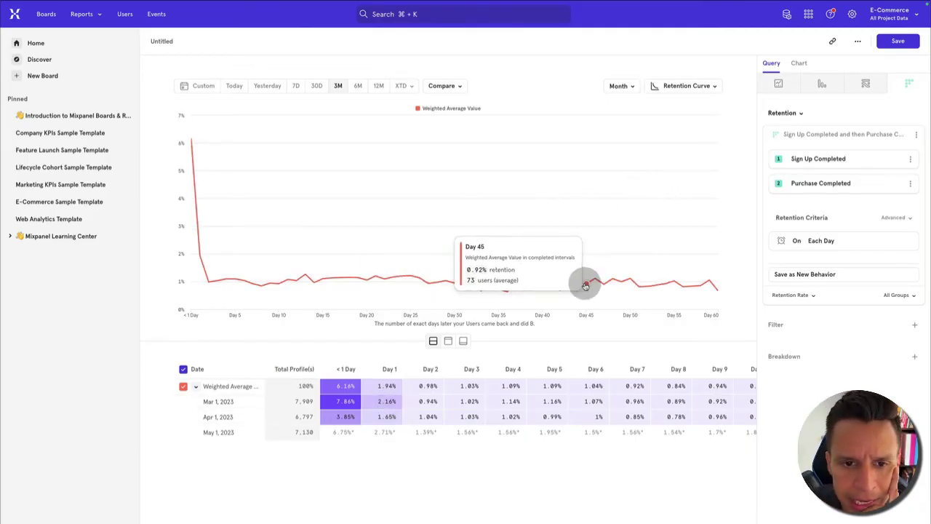
click(619, 86)
click(628, 160)
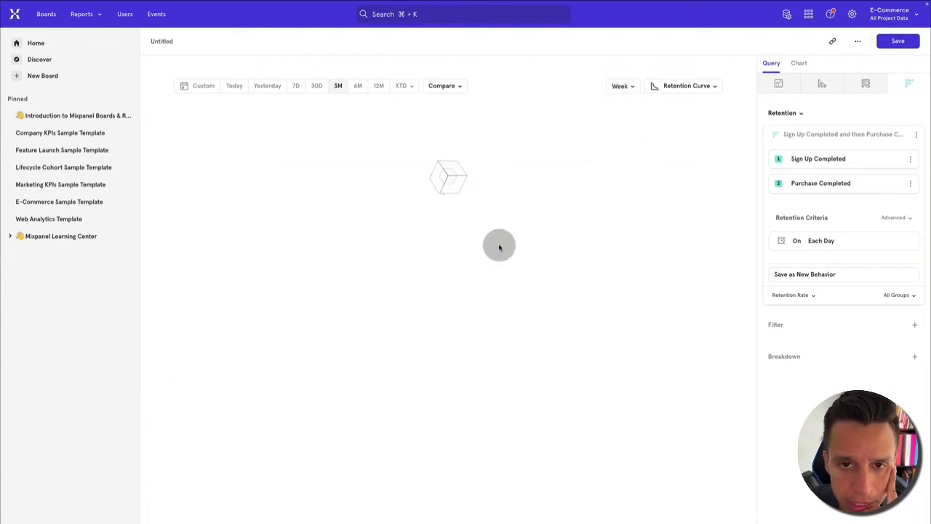
scroll(282, 448, down, 1)
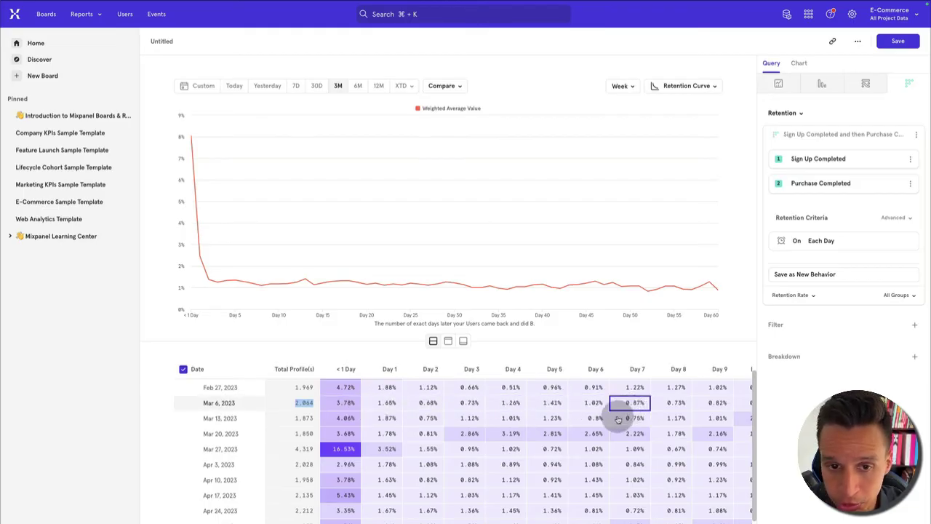
scroll(539, 408, up, 1)
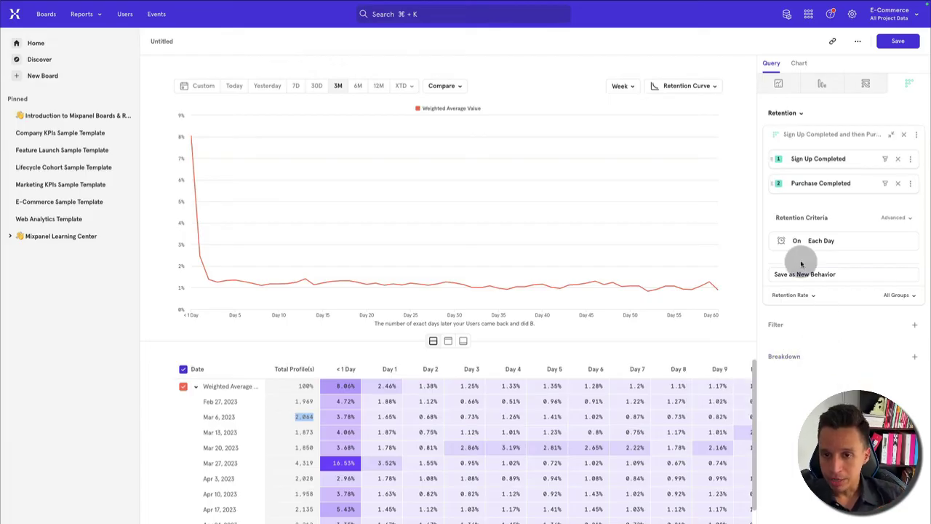
Step: Review the advanced retention criteria and the export formats offered for the retention report
click(909, 218)
click(890, 204)
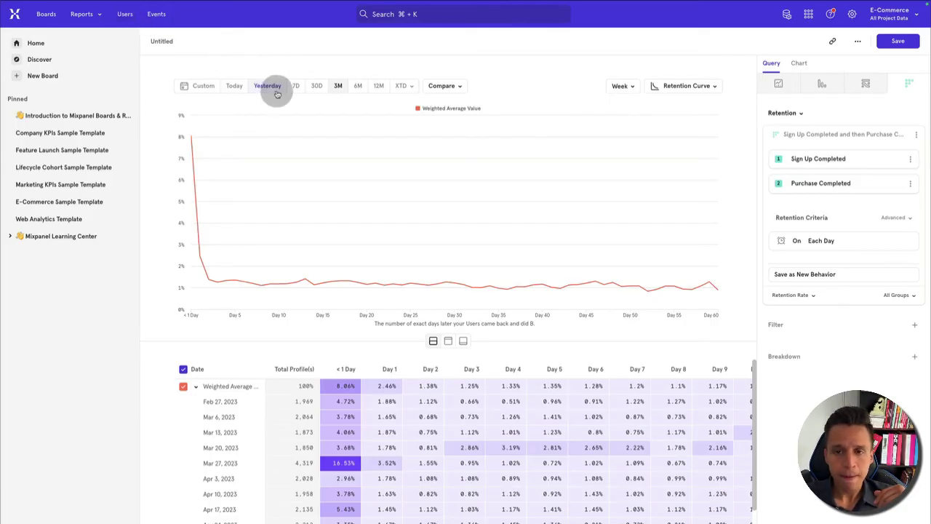
click(860, 42)
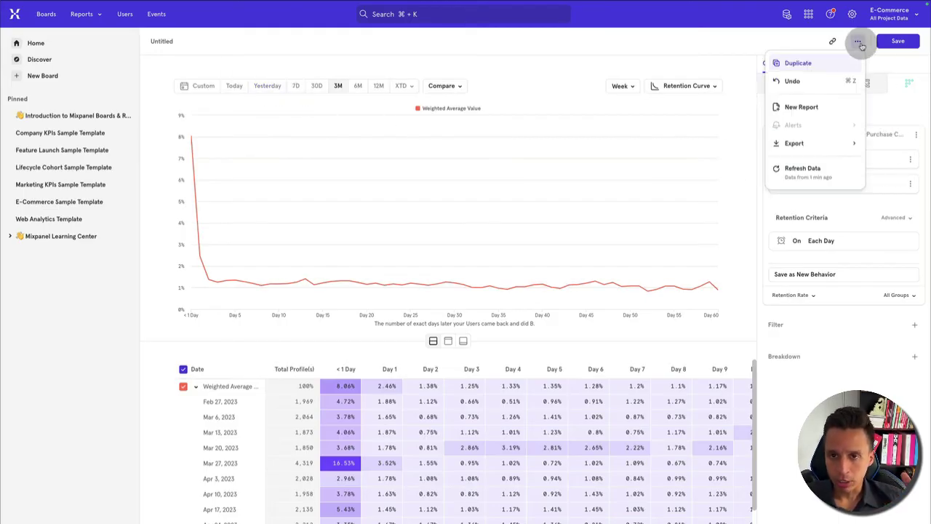
mouse_move(827, 146)
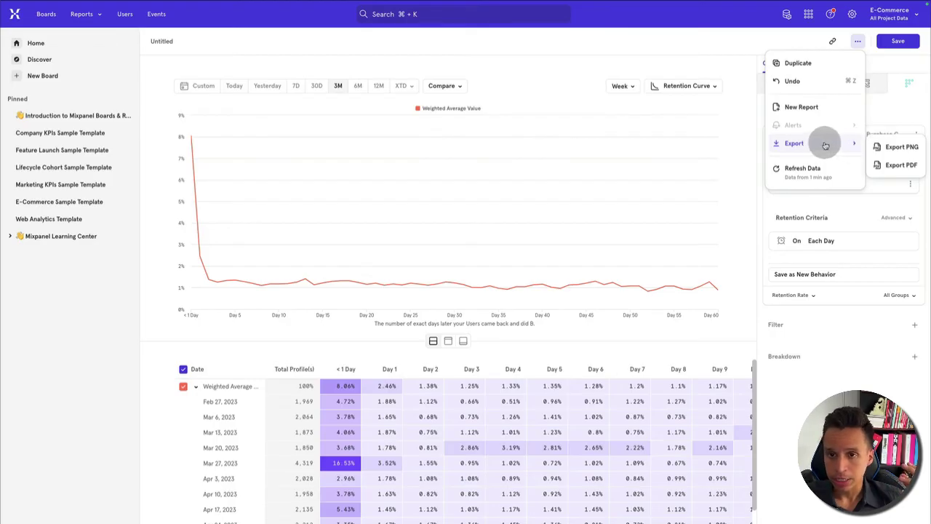
click(666, 59)
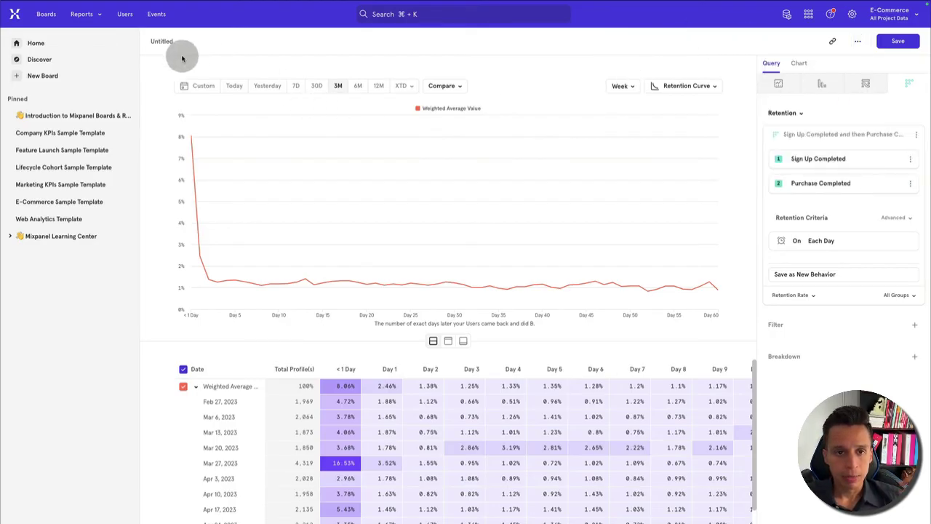
Step: Switch to the Insights report and check which export formats it offers
click(779, 83)
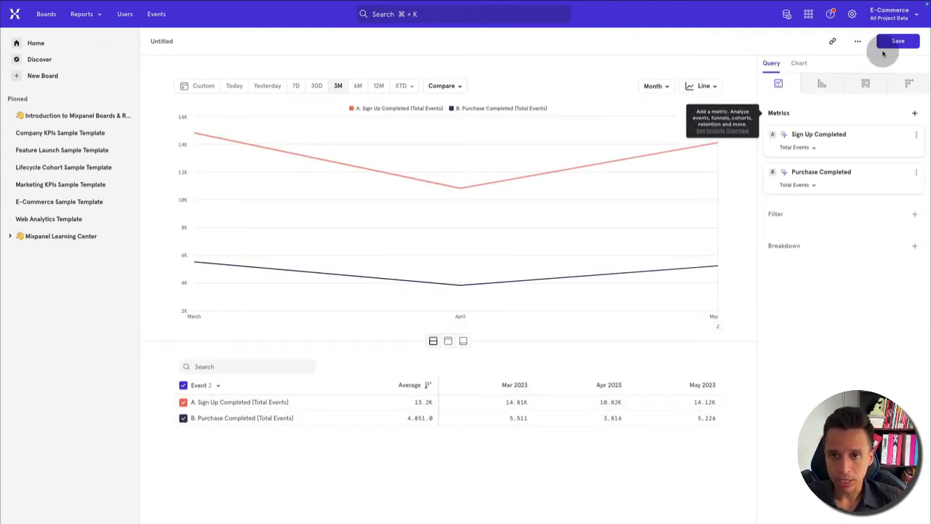
click(858, 40)
mouse_move(837, 149)
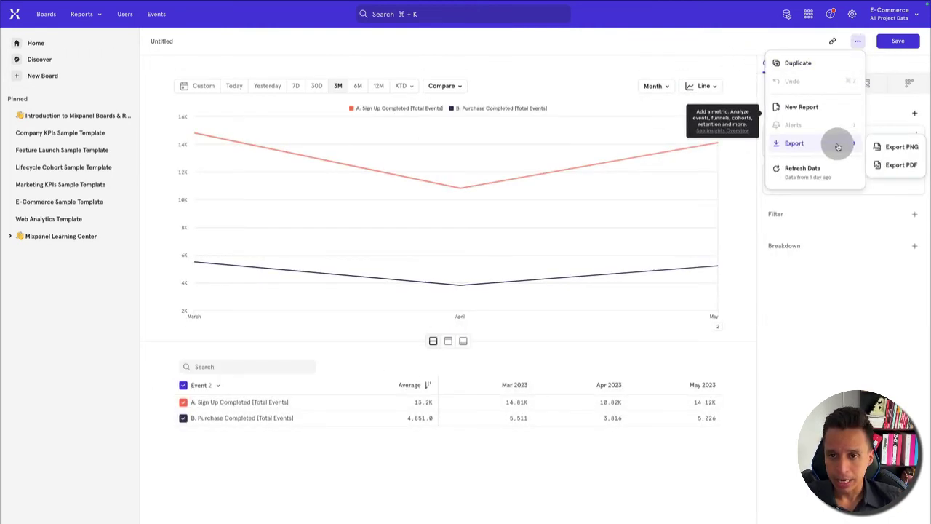
click(592, 50)
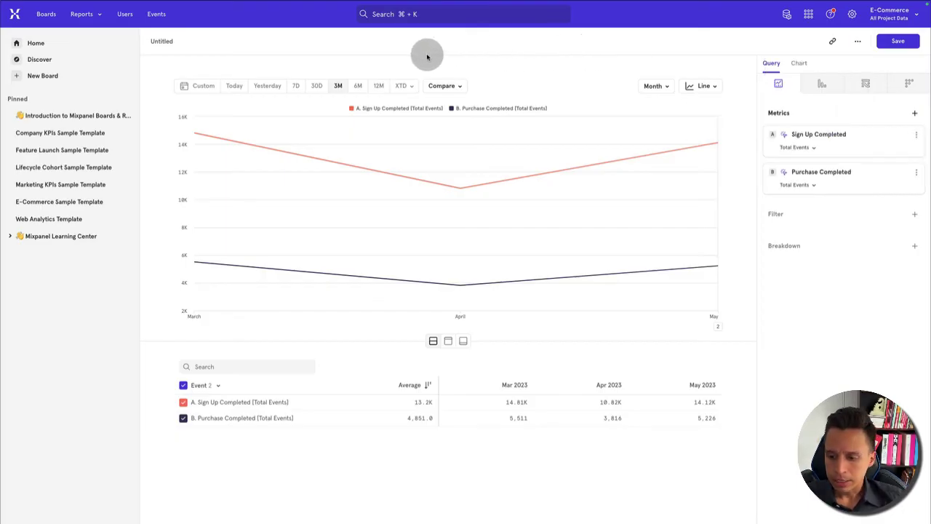
Step: Browse the project's list of boards and open the E-Commerce Sample Template board
click(46, 13)
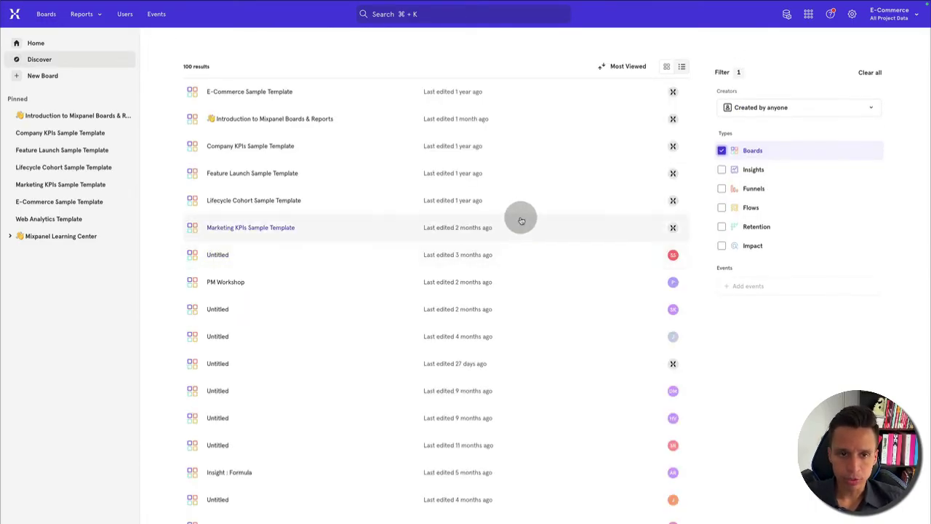
scroll(330, 230, down, 7)
scroll(330, 230, up, 8)
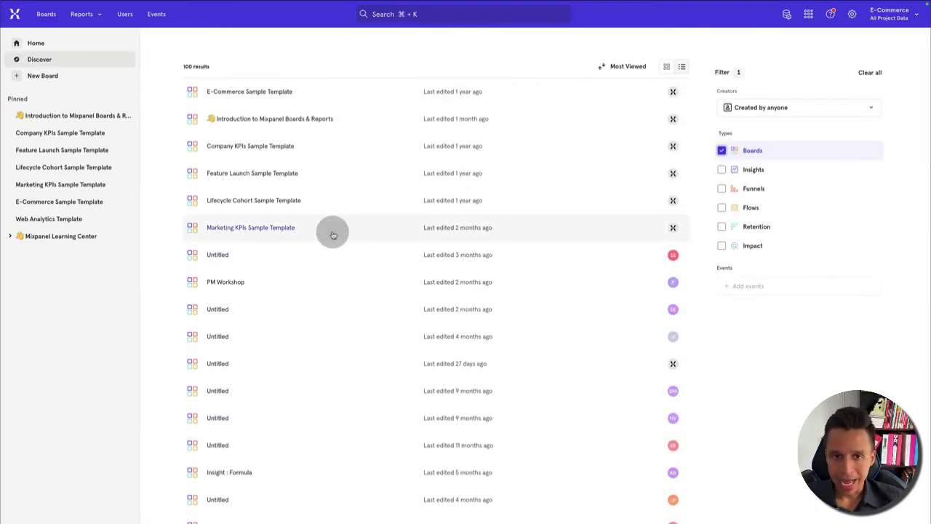
click(262, 91)
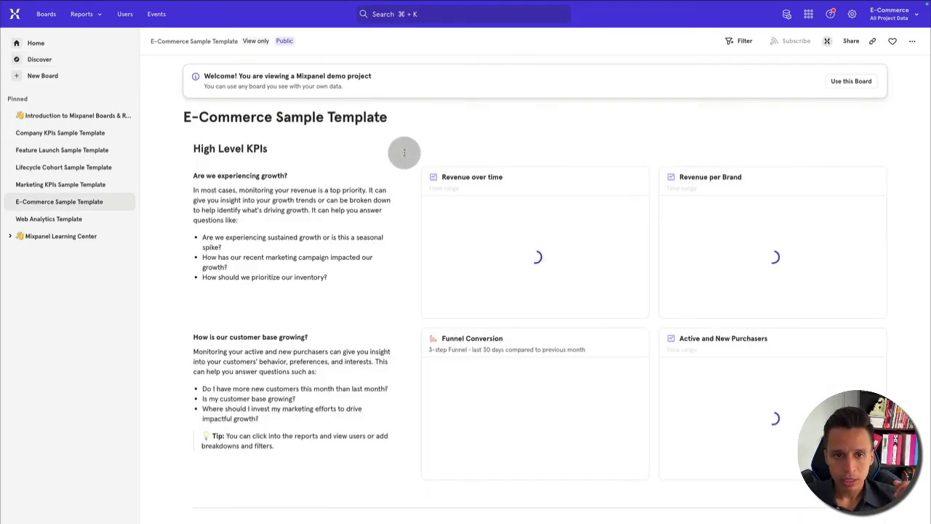
Step: Look over the board's High Level KPIs section and open its Revenue over time report
scroll(405, 153, down, 3)
scroll(405, 152, up, 3)
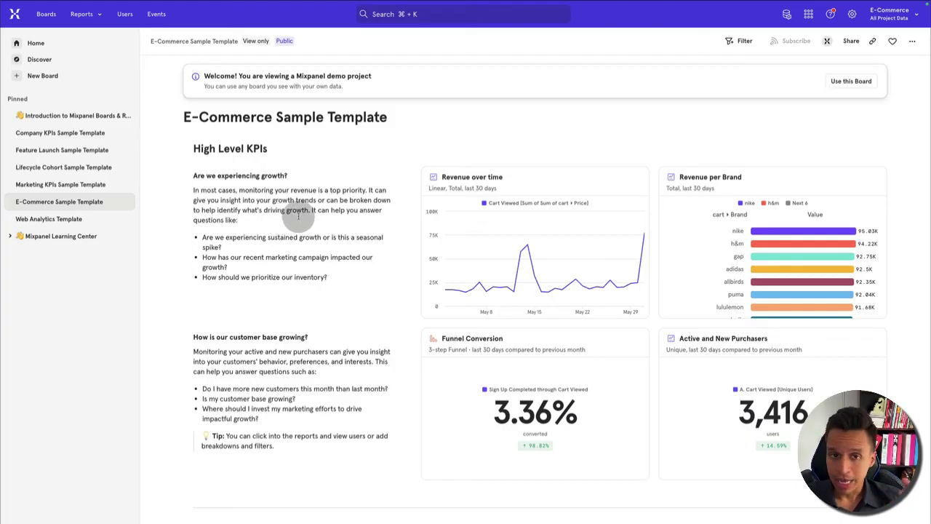
scroll(322, 197, down, 1)
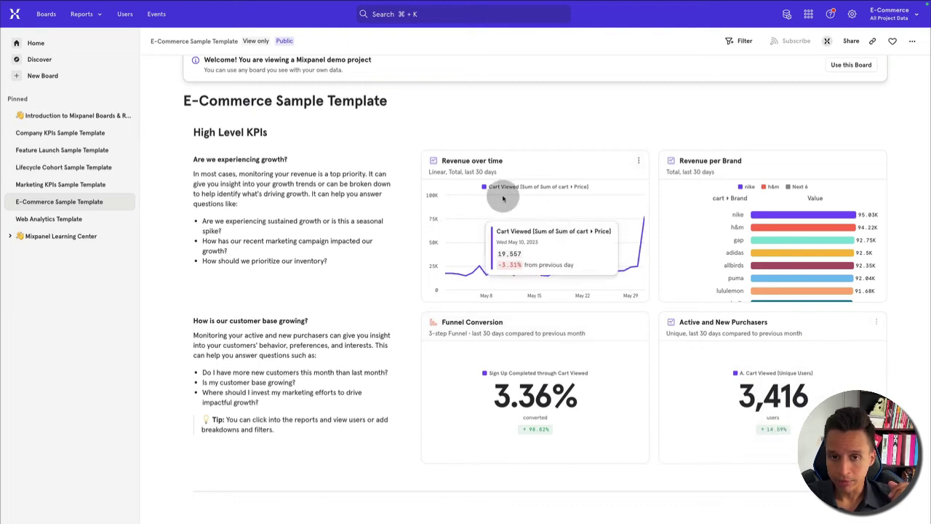
click(481, 167)
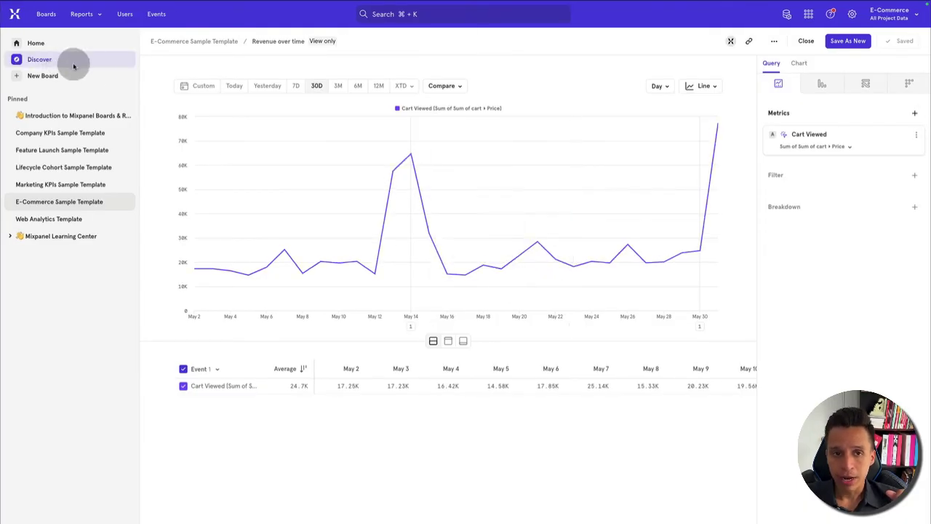
Step: Return to the E-Commerce Sample Template board and look over its High Level KPIs and Understanding Purchase Trends reports
key(Escape)
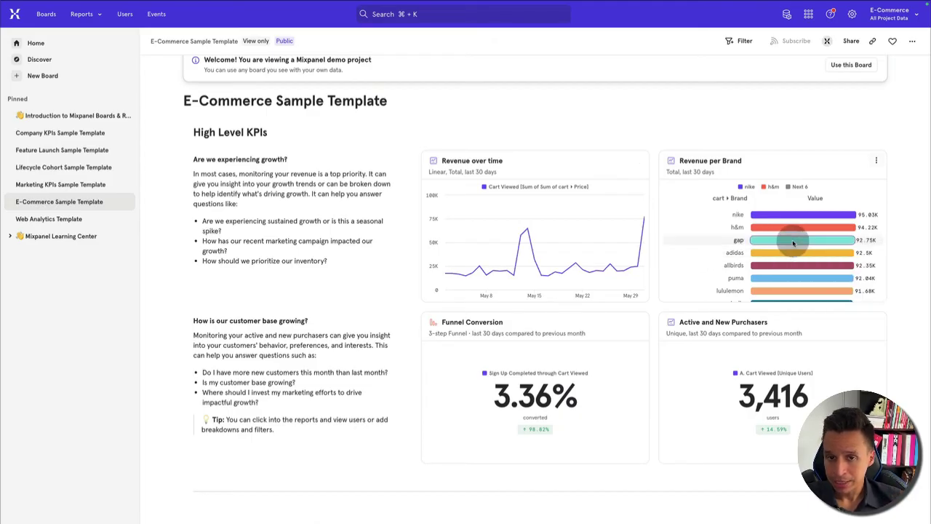
mouse_move(794, 247)
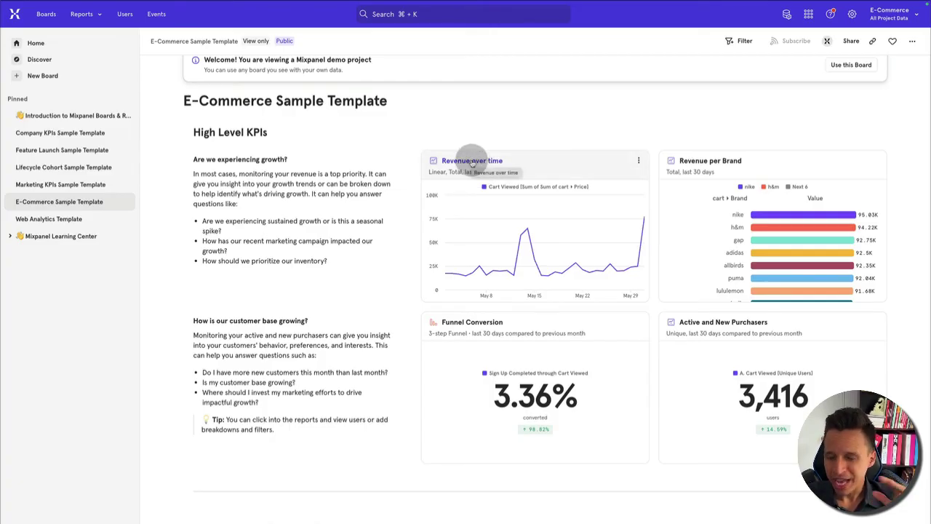
mouse_move(548, 219)
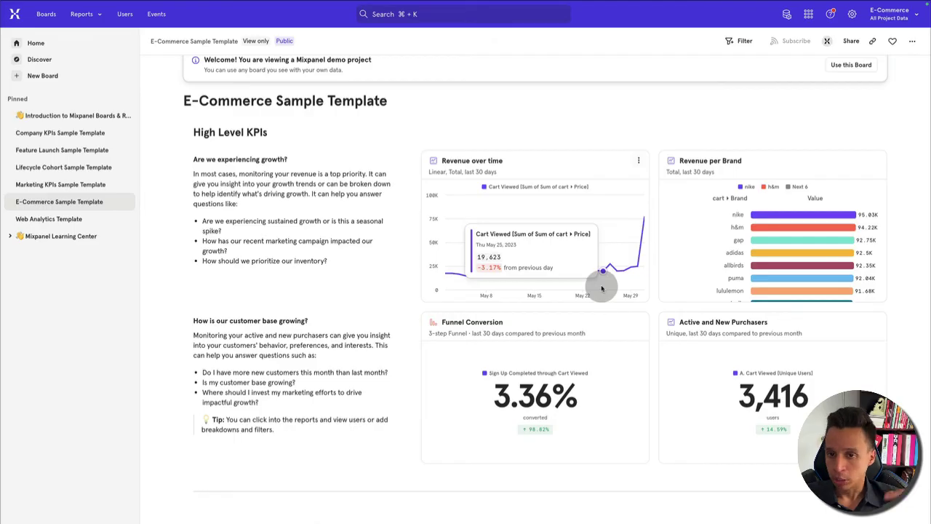
scroll(601, 289, down, 2)
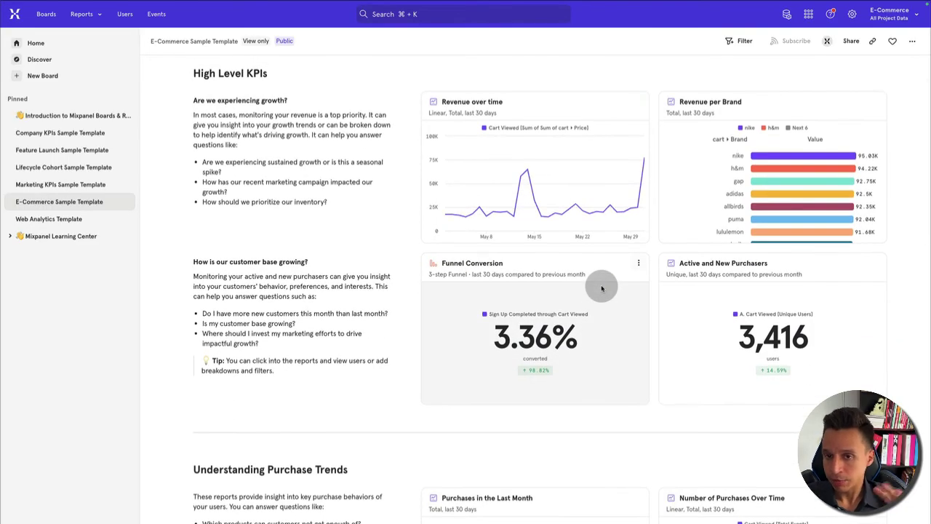
scroll(602, 289, down, 10)
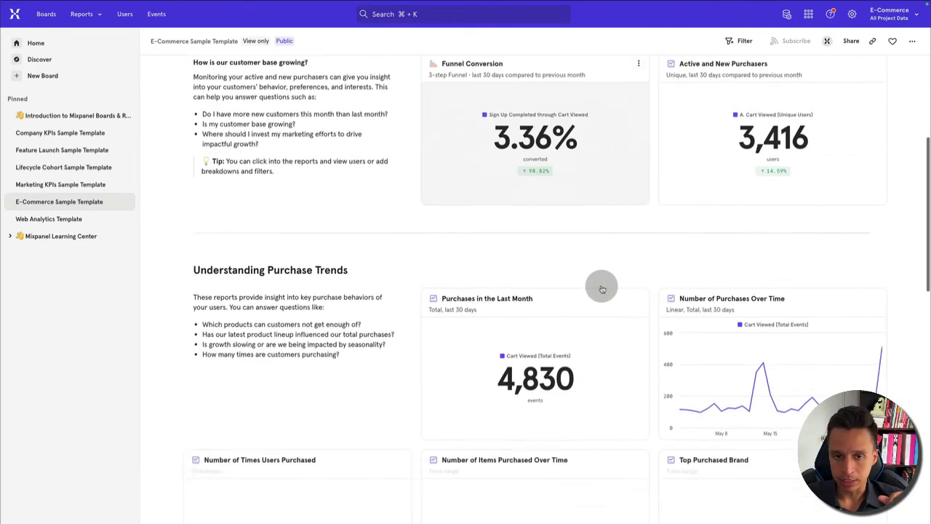
scroll(601, 289, down, 7)
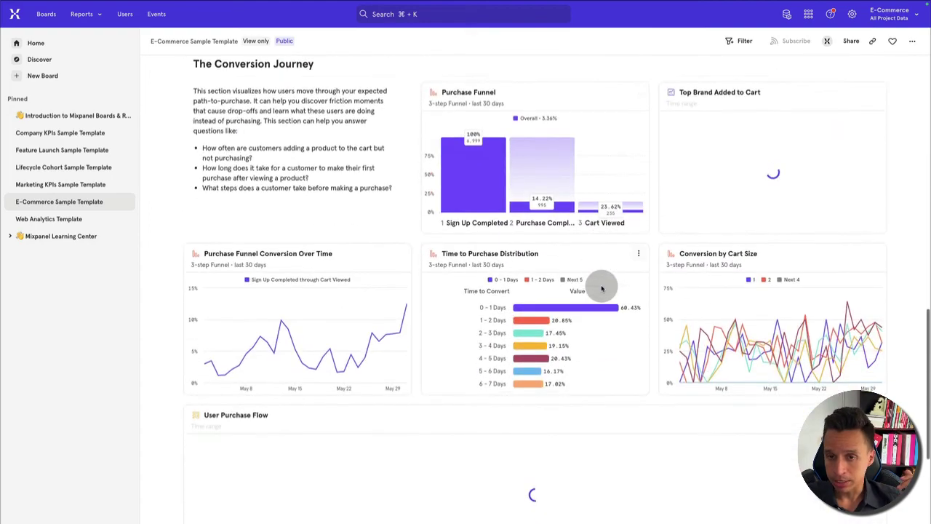
Step: Examine The Conversion Journey section's description and its funnel, brand and time-to-purchase reports
scroll(602, 289, up, 4)
scroll(602, 289, up, 4)
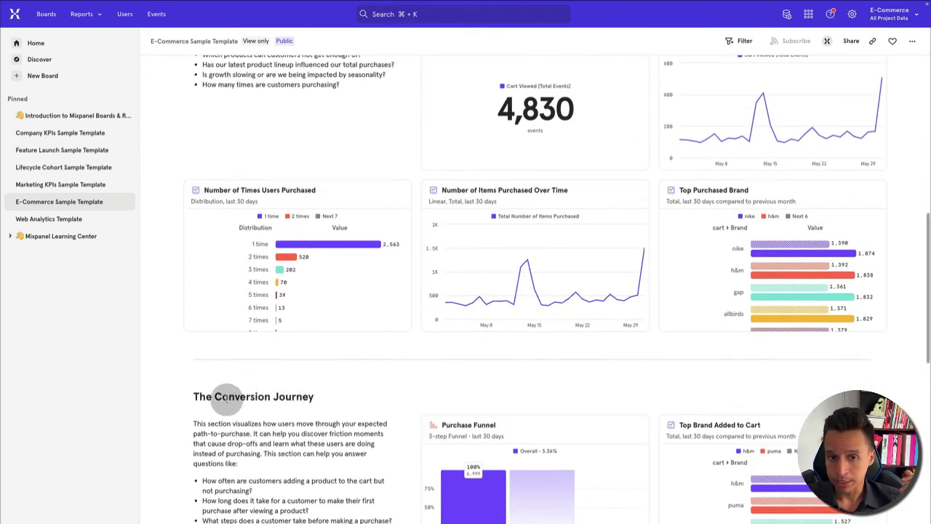
drag(194, 397, 392, 522)
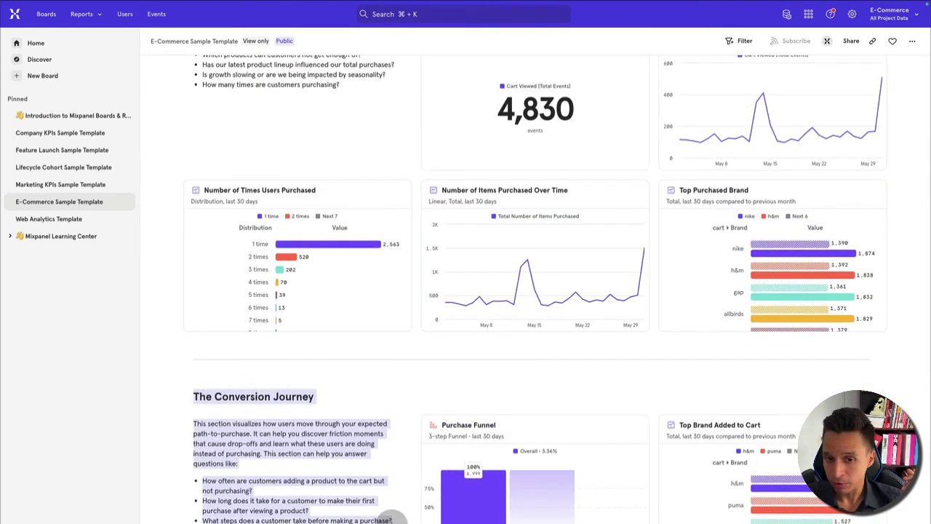
click(296, 444)
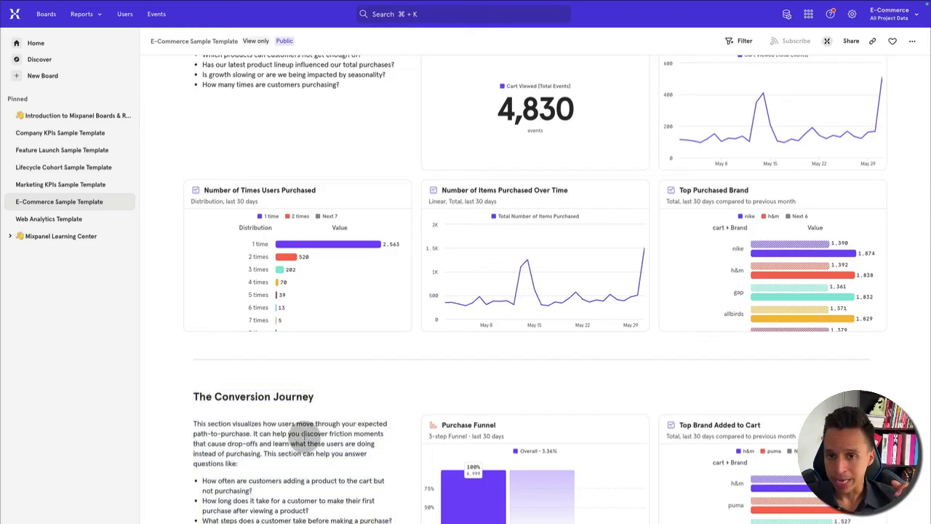
scroll(304, 437, down, 9)
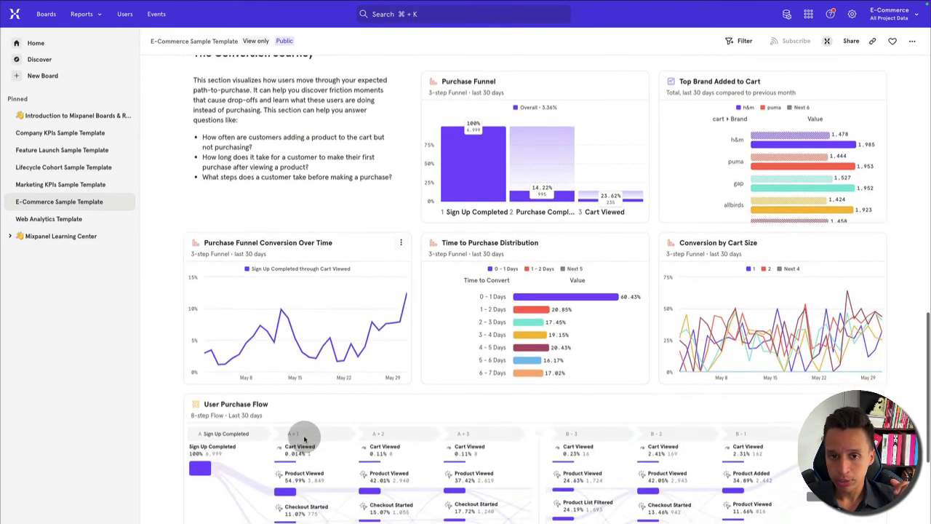
scroll(304, 436, up, 5)
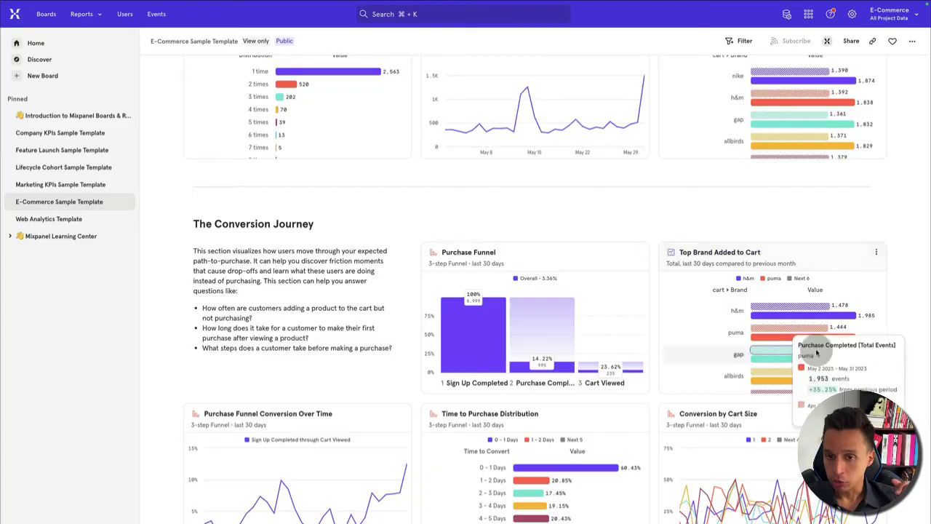
mouse_move(595, 469)
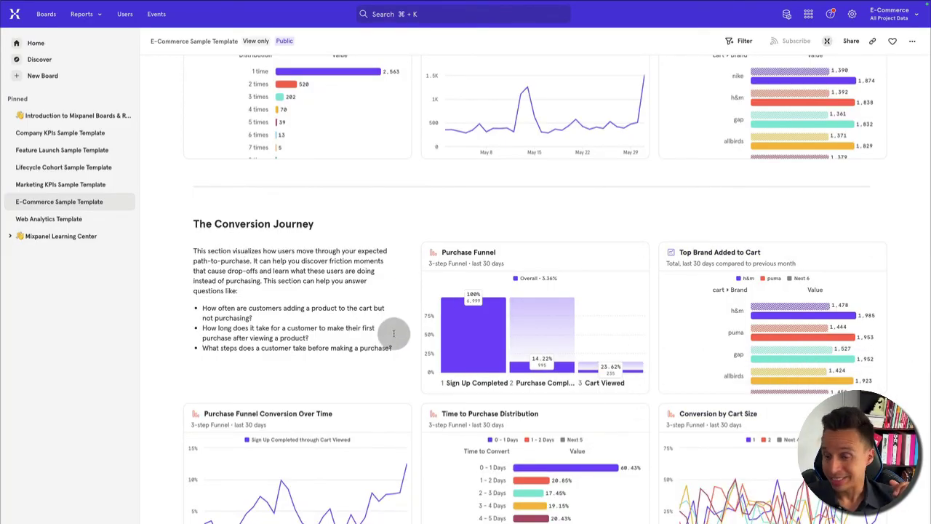
Step: Change the Top Channels Driving New Users card in Acquiring New Users to a Line chart and back to Bar
scroll(389, 342, down, 10)
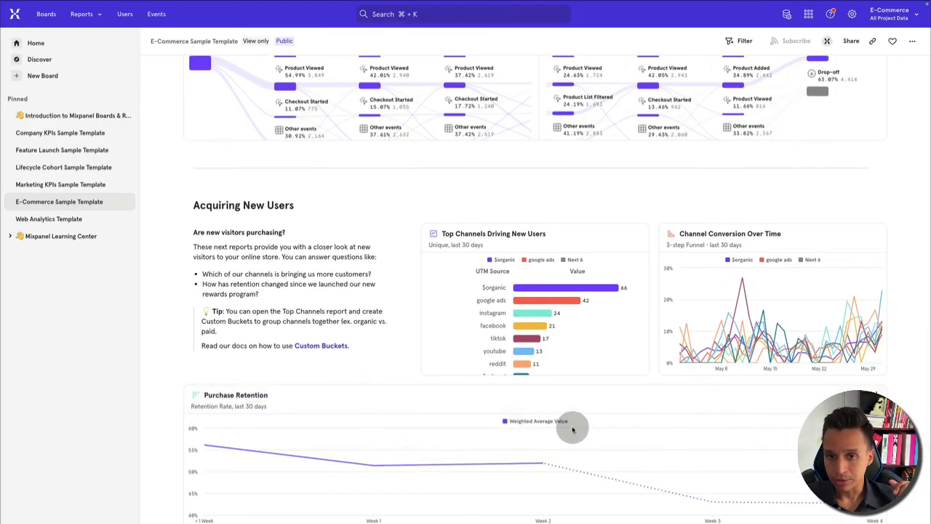
scroll(649, 327, up, 3)
click(640, 359)
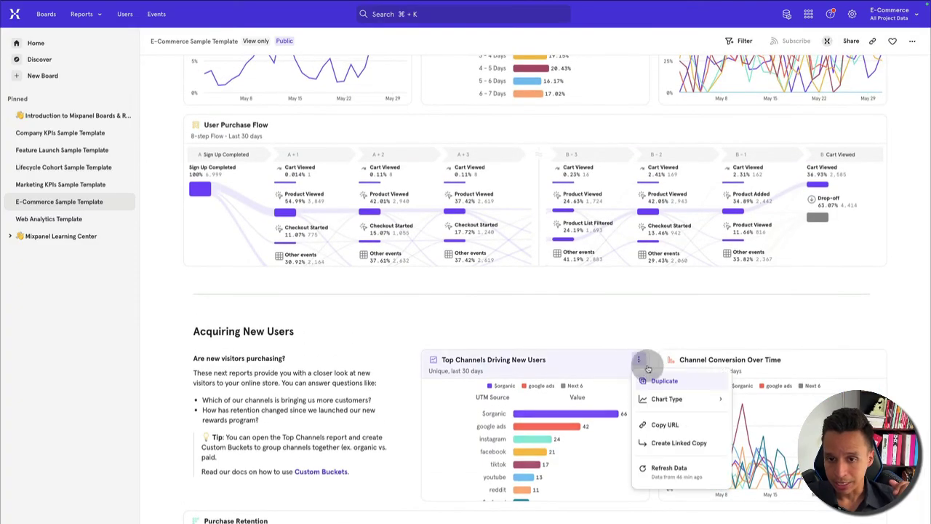
mouse_move(690, 403)
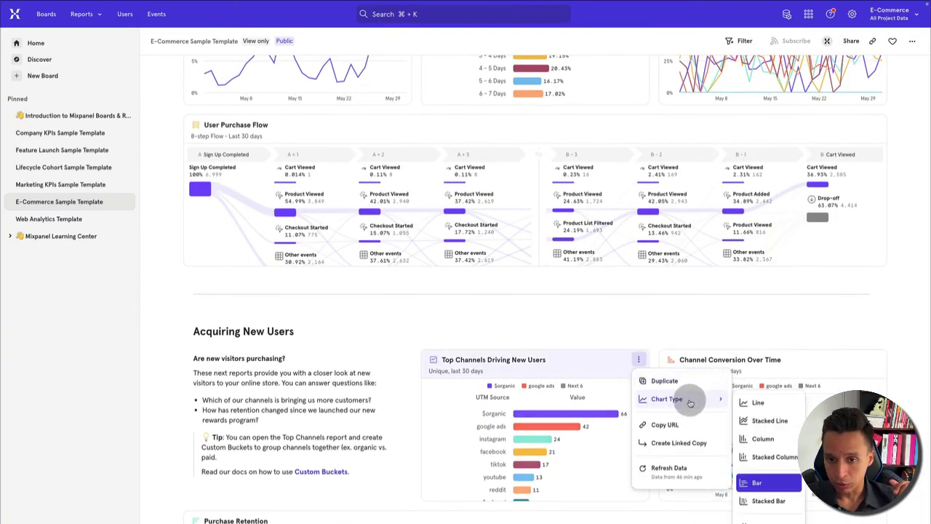
click(766, 402)
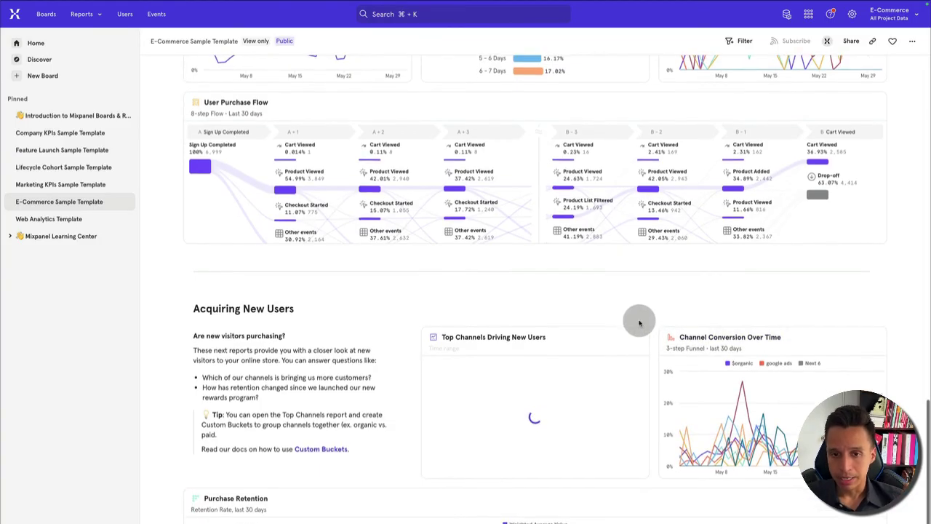
click(635, 337)
mouse_move(674, 377)
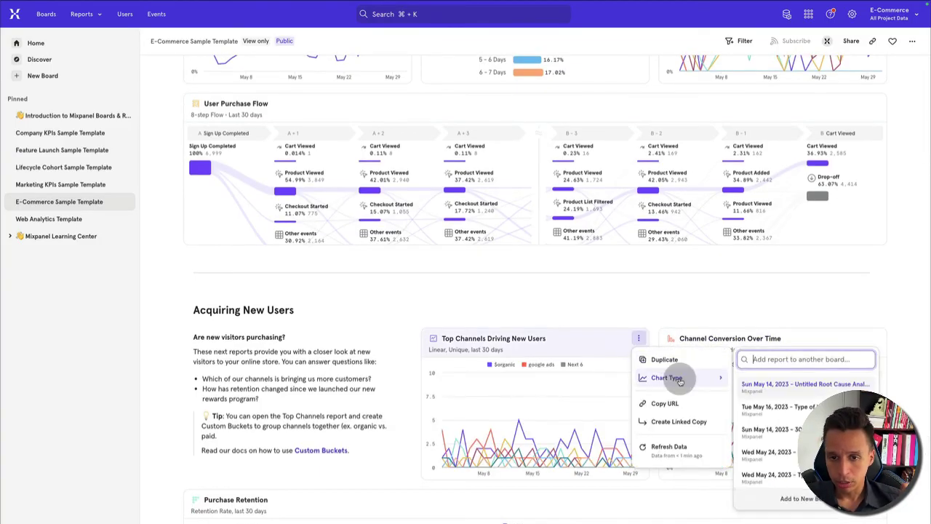
click(757, 461)
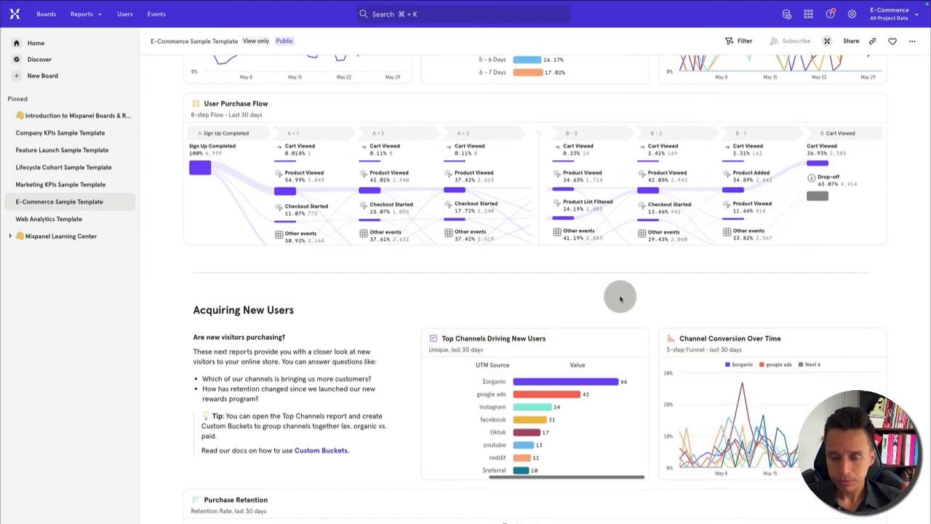
Step: Go back to the project's list of boards and open the PM Workshop board
scroll(648, 316, up, 2)
scroll(650, 319, up, 2)
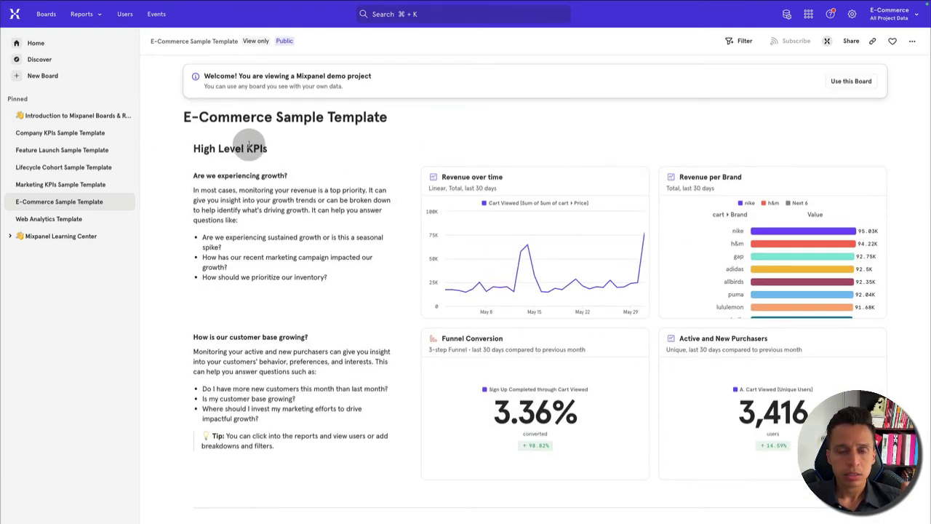
click(48, 15)
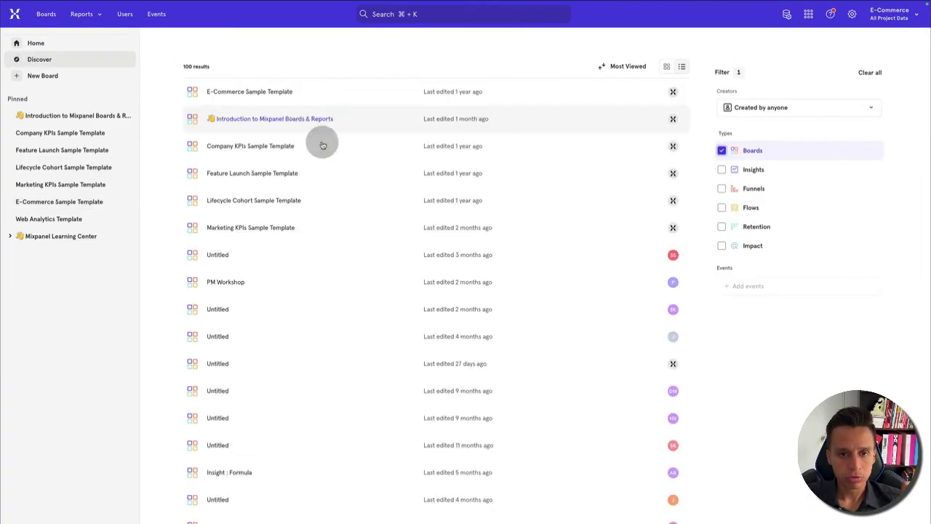
scroll(306, 254, down, 1)
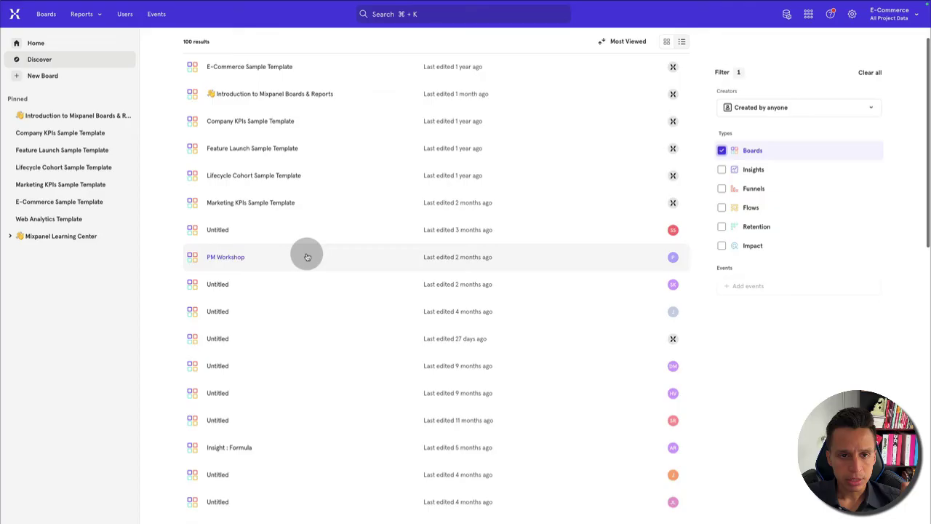
click(240, 259)
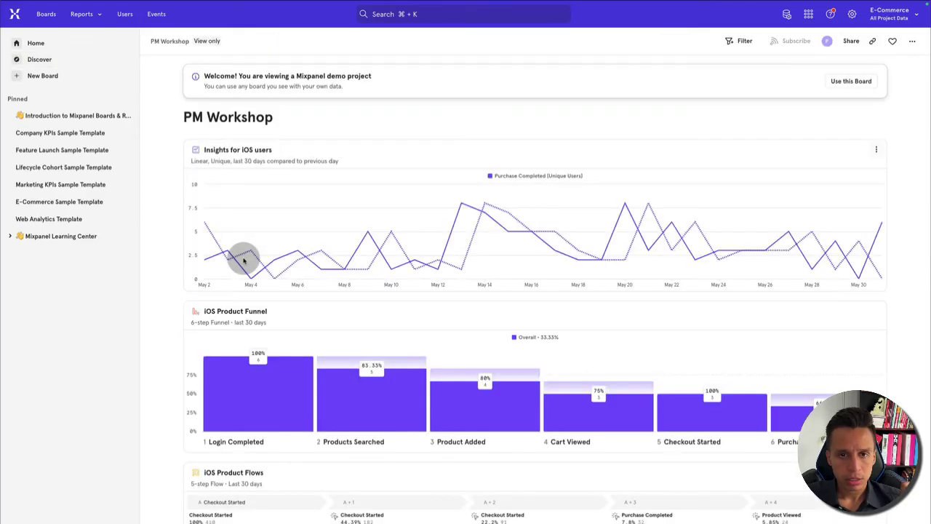
Step: Look over the PM Workshop reports, show the board-level filter bar and check its option for adding filters
scroll(277, 260, down, 2)
scroll(306, 262, up, 2)
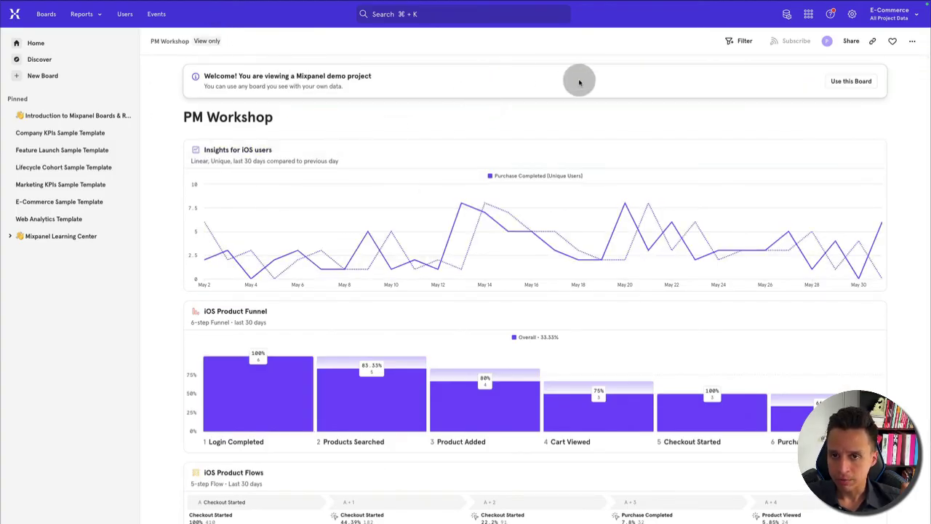
click(750, 44)
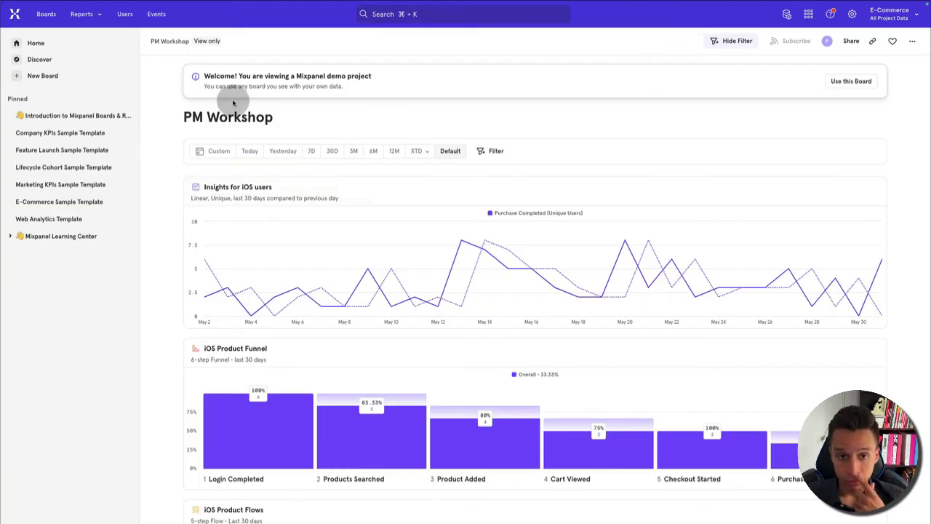
click(483, 151)
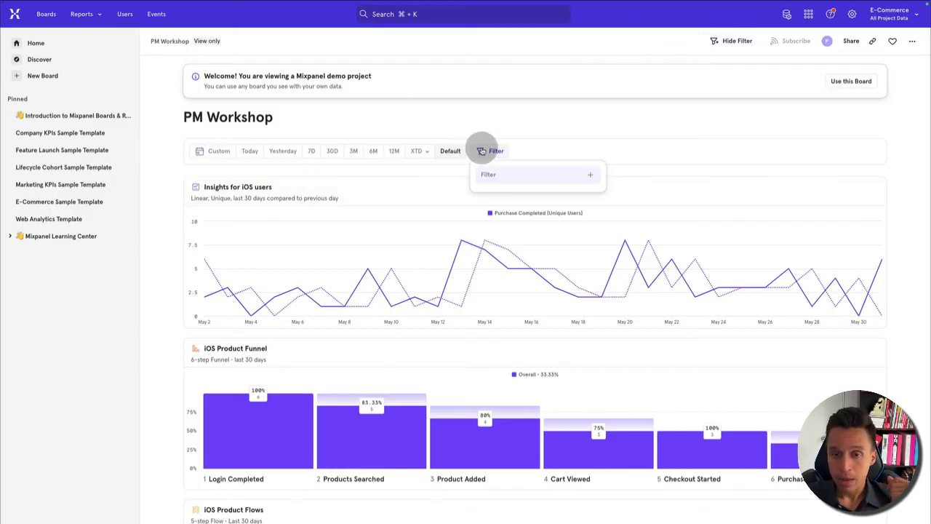
click(495, 118)
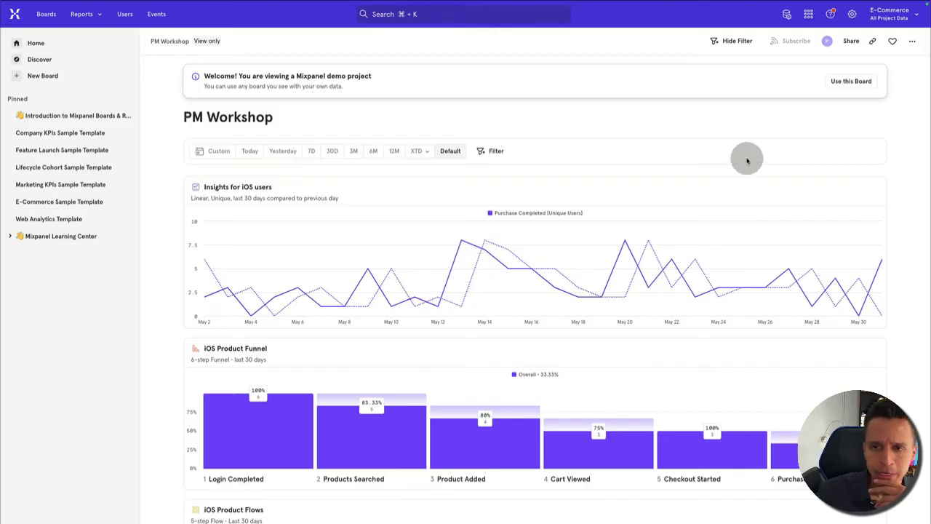
Step: Check which additional actions the PM Workshop board offers, such as Duplicate and Enter TV Mode
scroll(871, 64, down, 1)
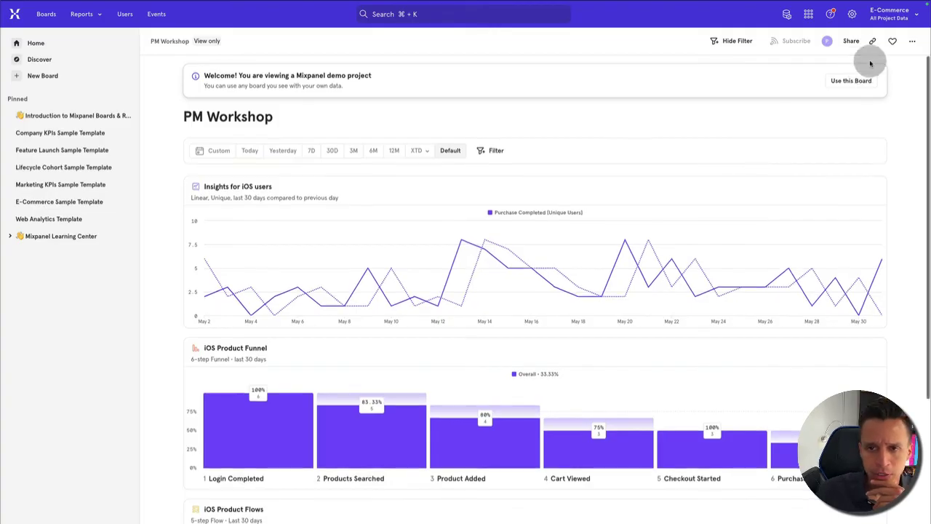
click(911, 42)
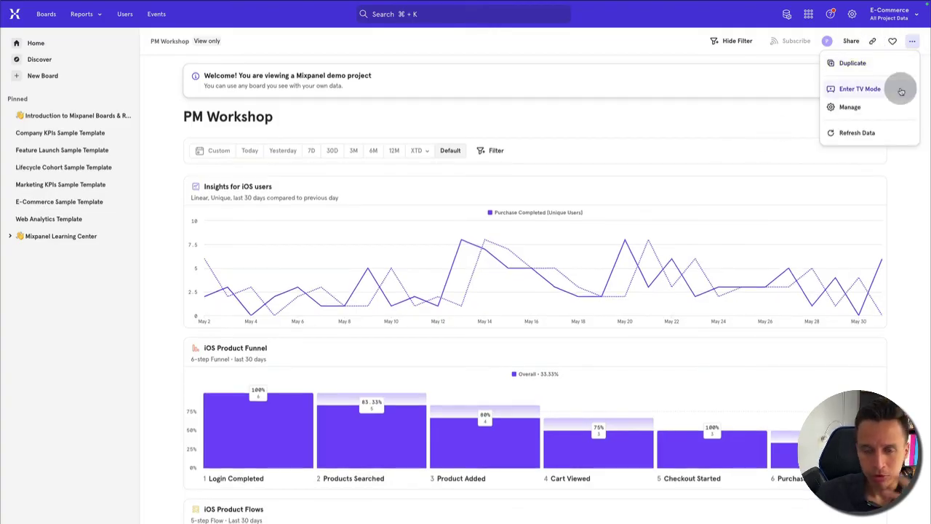
click(91, 24)
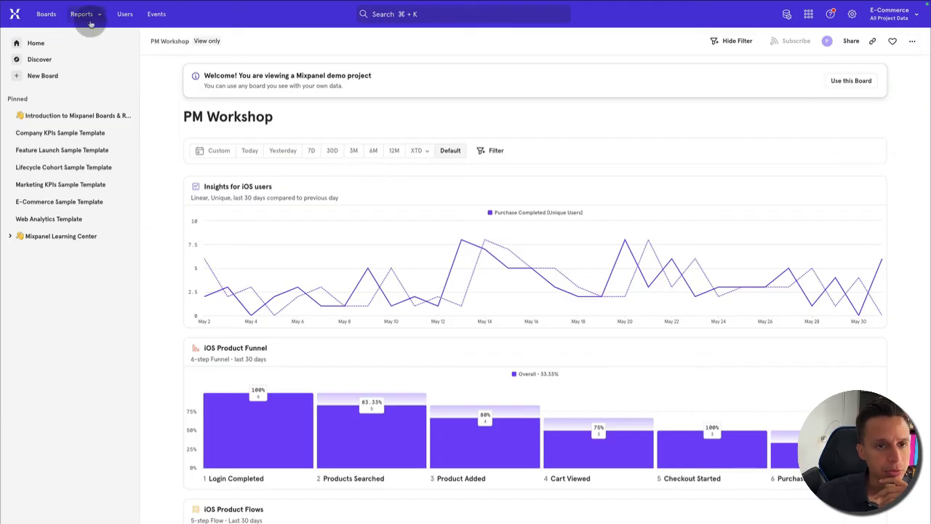
Step: Open the pinned Introduction to Mixpanel Boards & Reports board and look through its explanations and sample reports
click(46, 14)
click(476, 293)
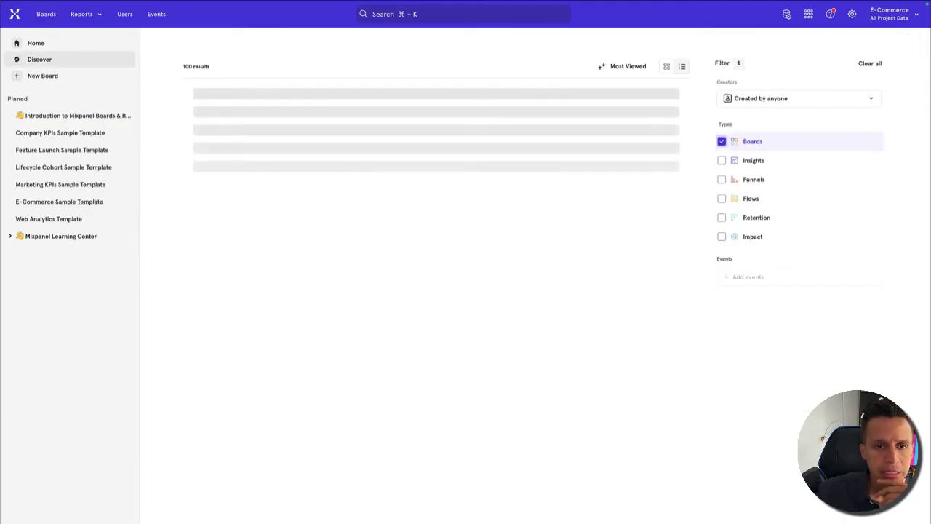
click(78, 118)
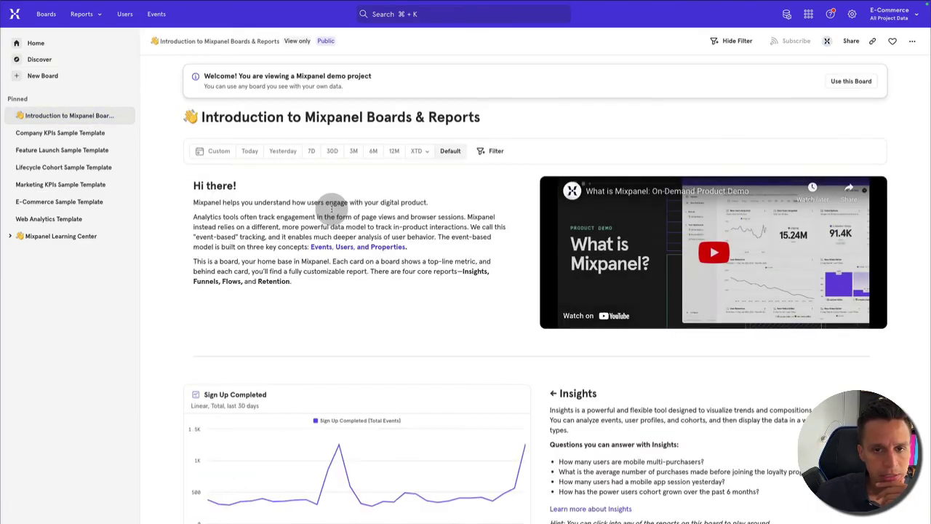
scroll(332, 209, down, 2)
scroll(331, 209, up, 2)
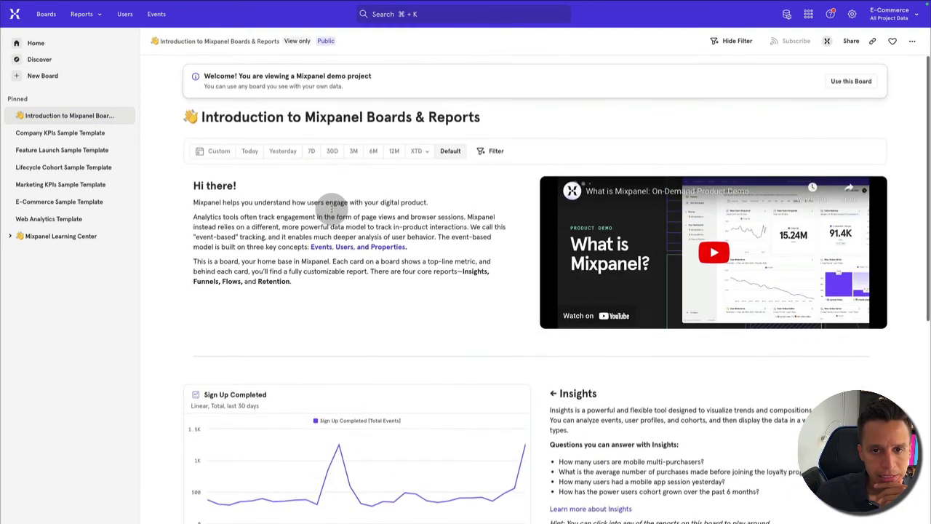
scroll(331, 209, down, 8)
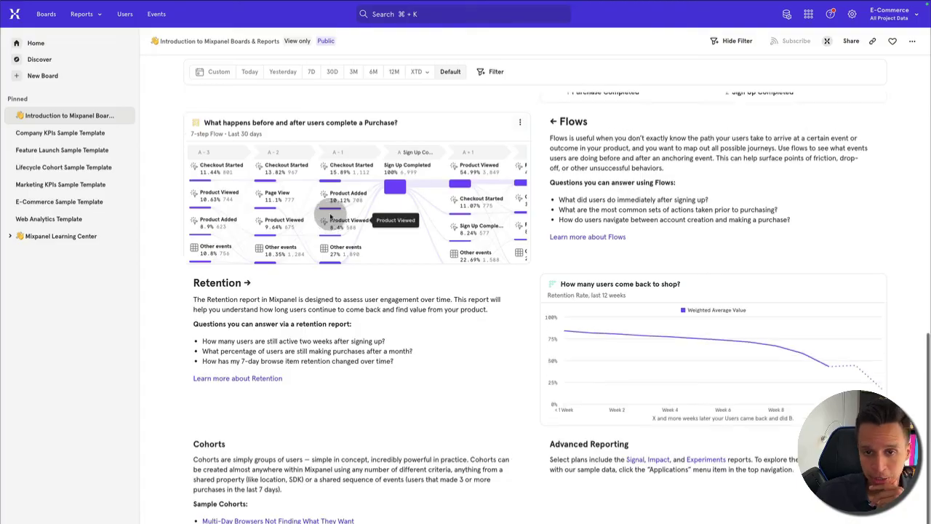
scroll(331, 217, up, 8)
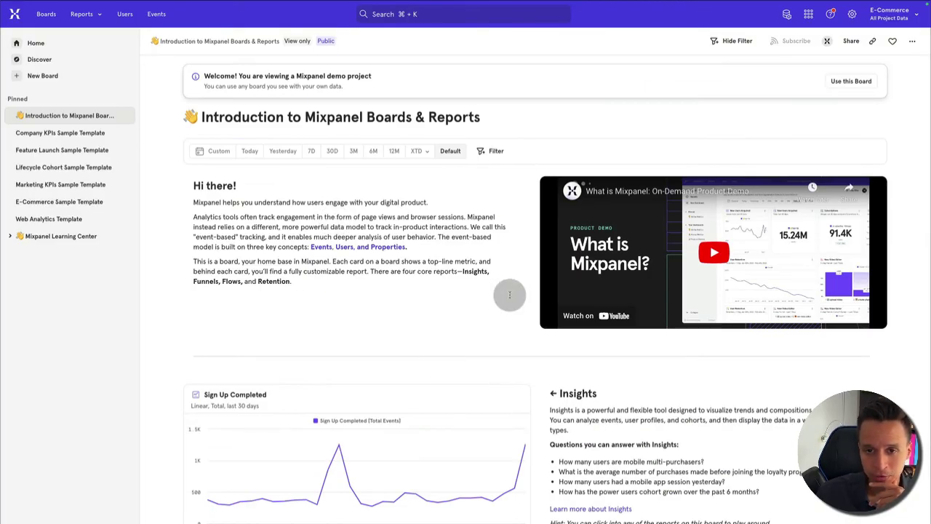
scroll(516, 318, down, 3)
scroll(464, 296, up, 3)
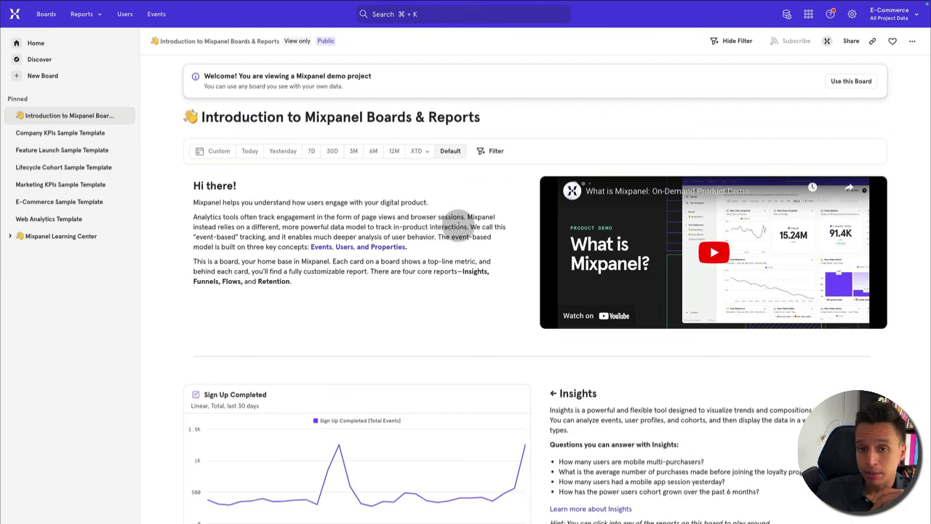
Step: Look through the Introduction board's explanations and sample reports for Insights, Funnels, Flows and Retention
scroll(502, 233, down, 3)
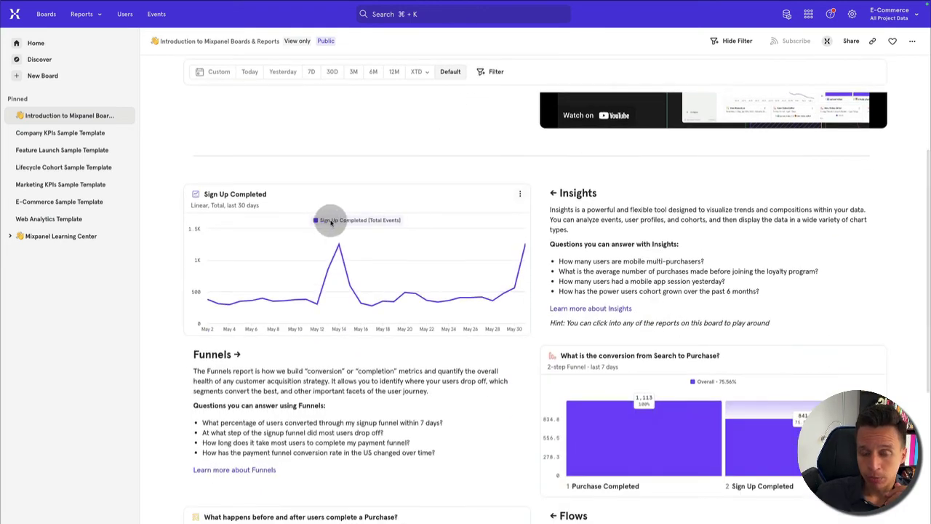
scroll(617, 246, down, 5)
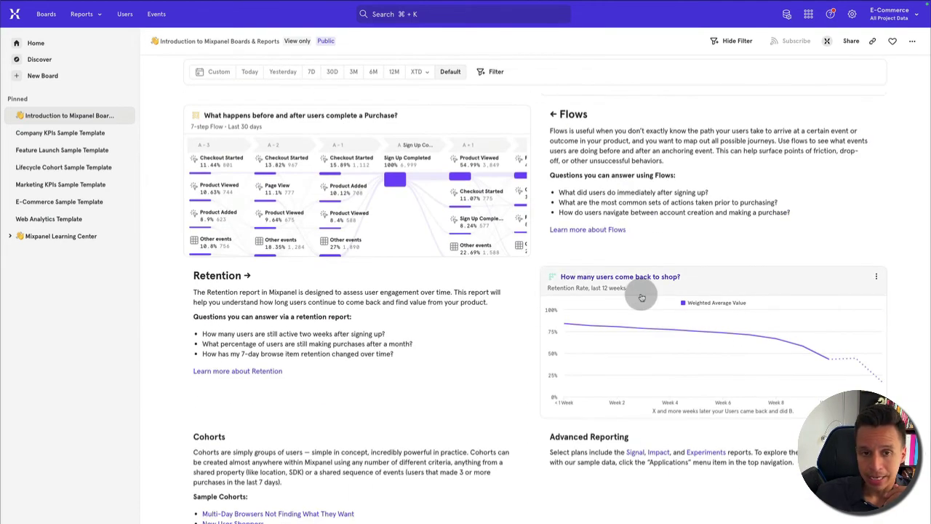
scroll(638, 291, up, 4)
scroll(594, 304, up, 4)
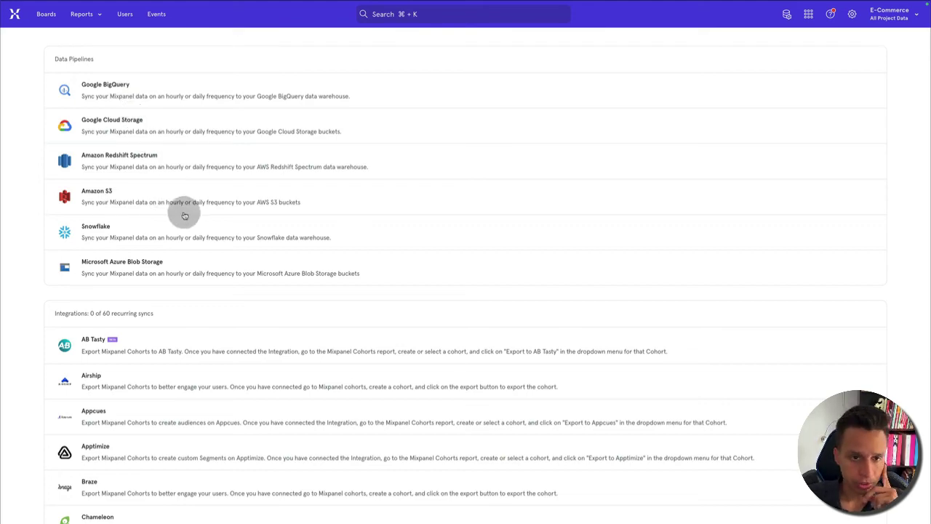
Step: Examine the Integrations page's data pipelines and the destinations to which cohorts can be exported
scroll(184, 216, down, 5)
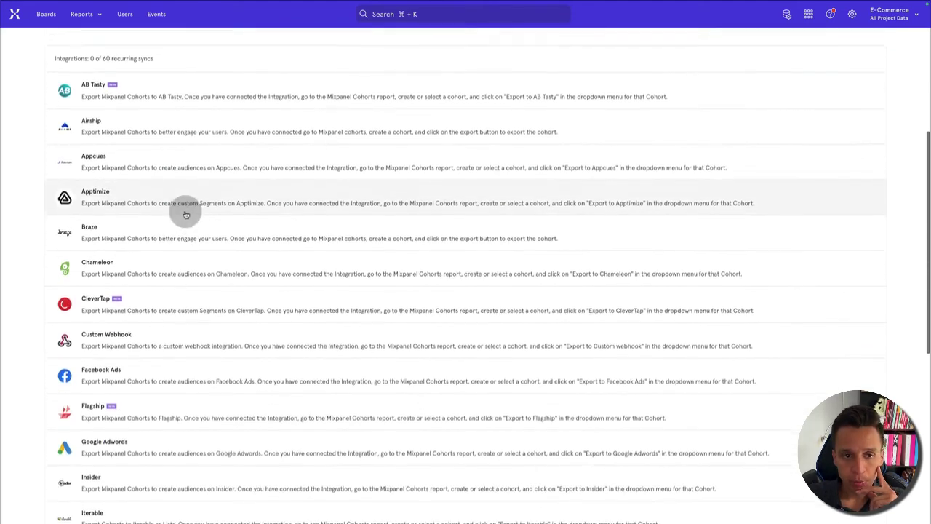
scroll(122, 218, down, 3)
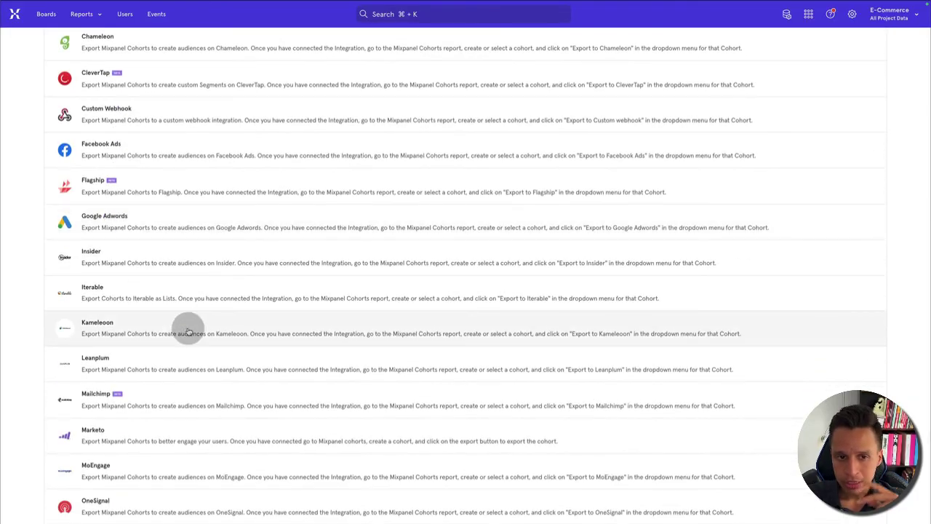
scroll(188, 331, down, 5)
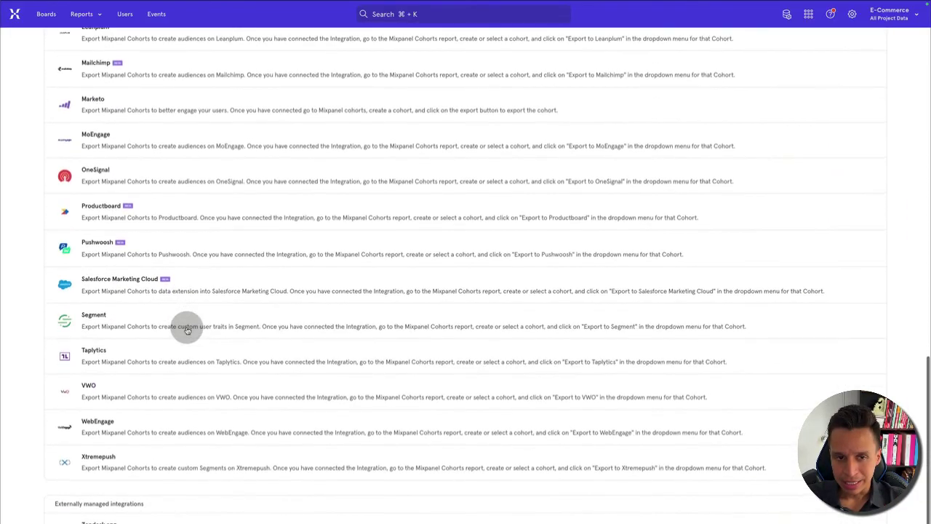
scroll(187, 331, up, 6)
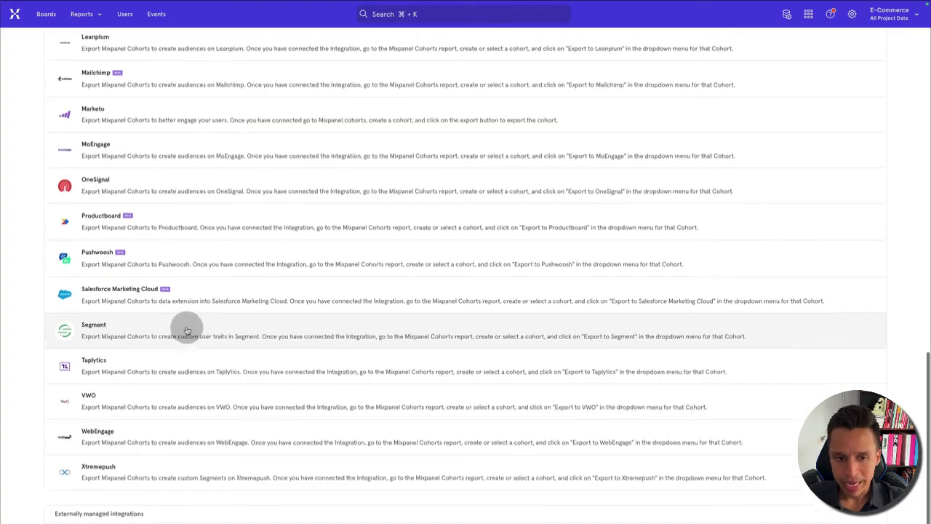
scroll(187, 331, up, 1)
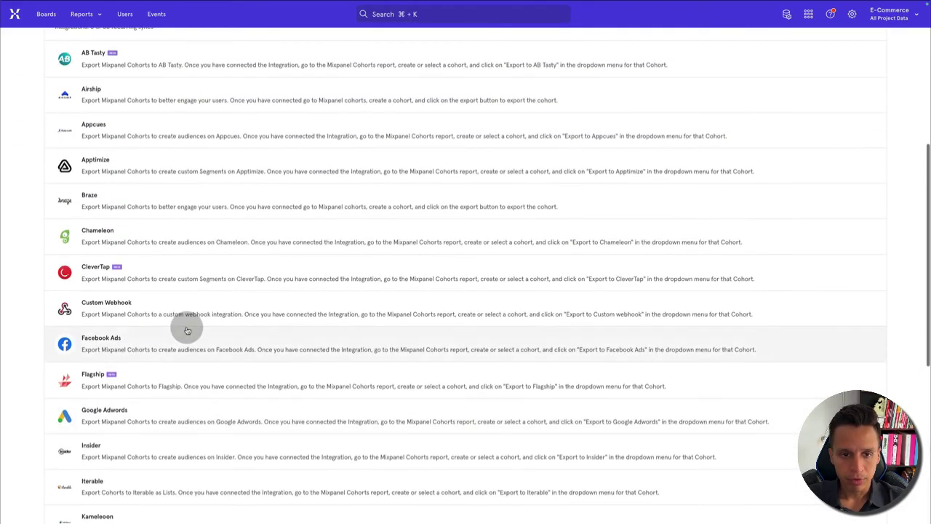
scroll(187, 331, up, 1)
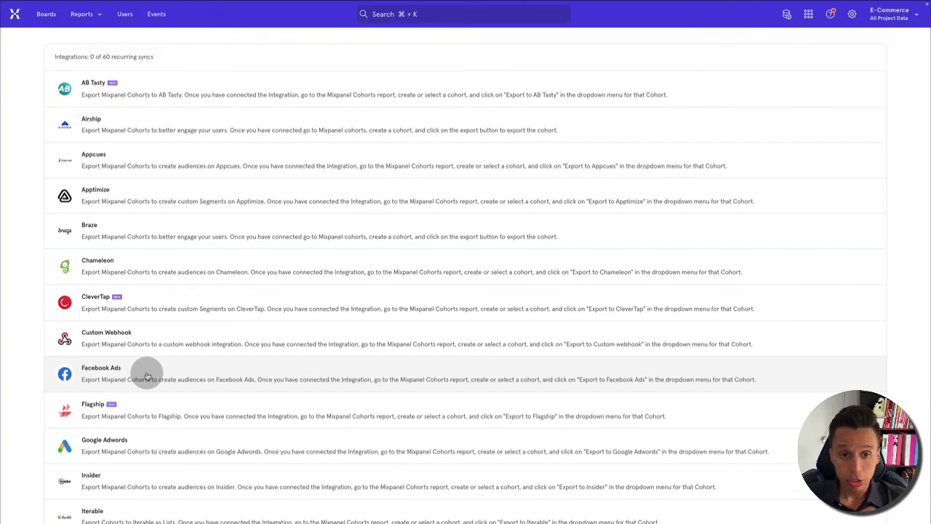
scroll(146, 377, up, 1)
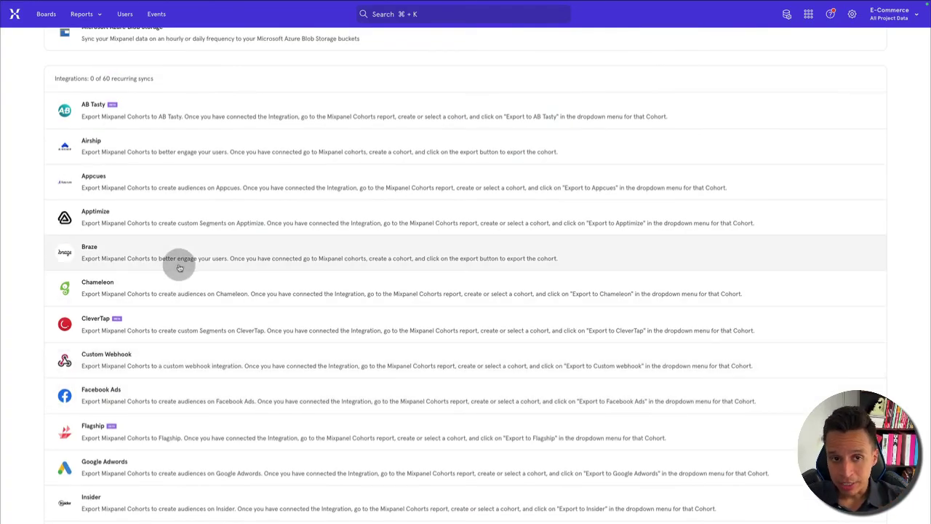
scroll(210, 143, down, 3)
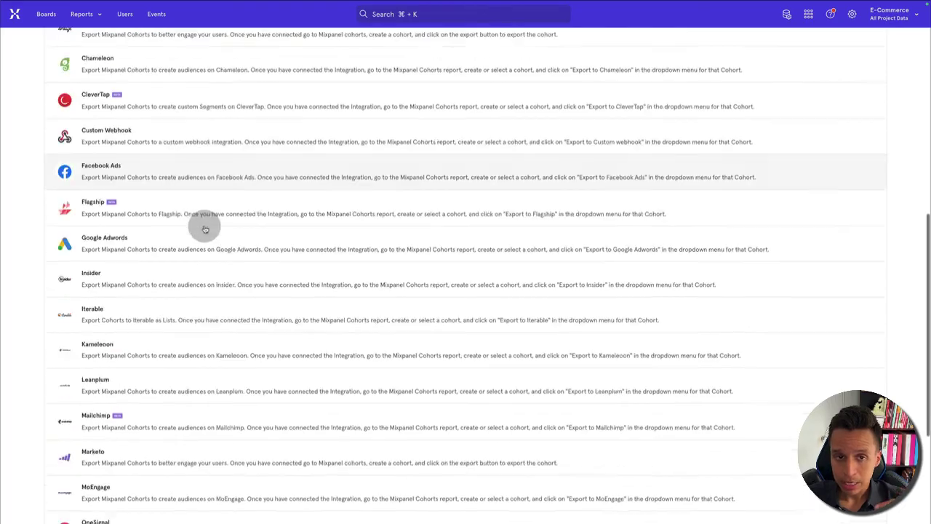
scroll(205, 229, down, 5)
scroll(291, 323, up, 11)
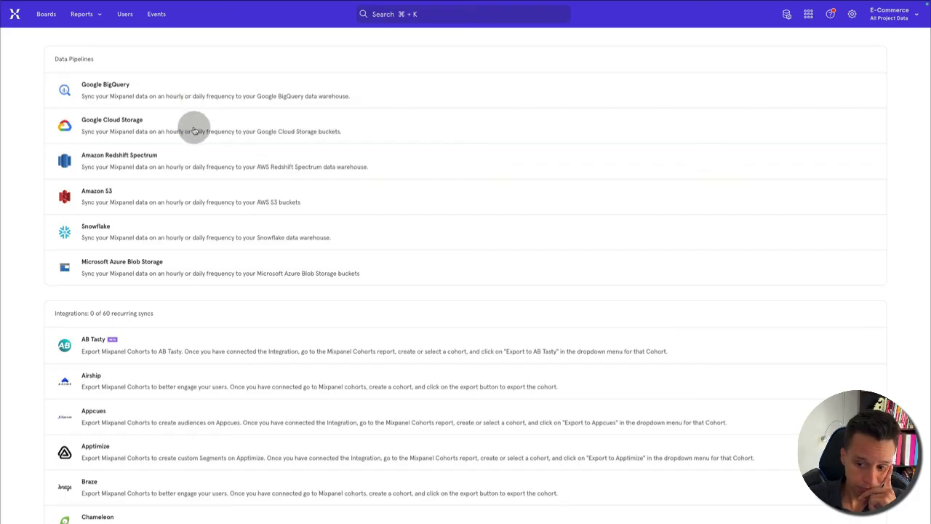
Step: Open the Lexicon, look through its list of tracked events and check the saved Behaviors
click(788, 15)
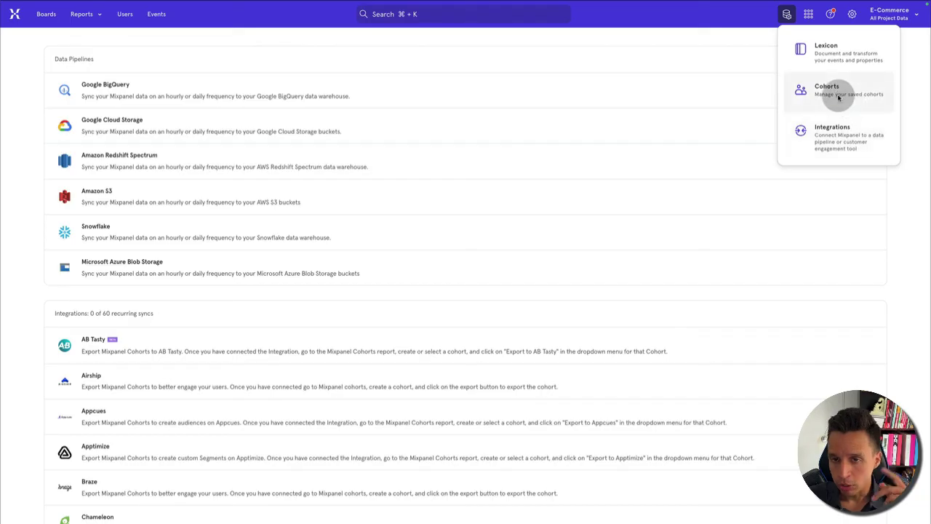
click(835, 53)
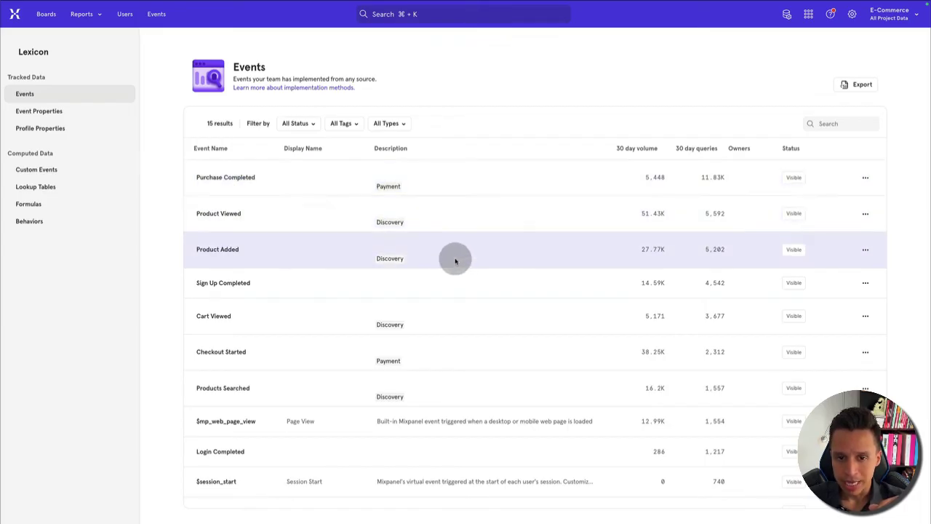
scroll(495, 349, down, 2)
scroll(520, 343, down, 2)
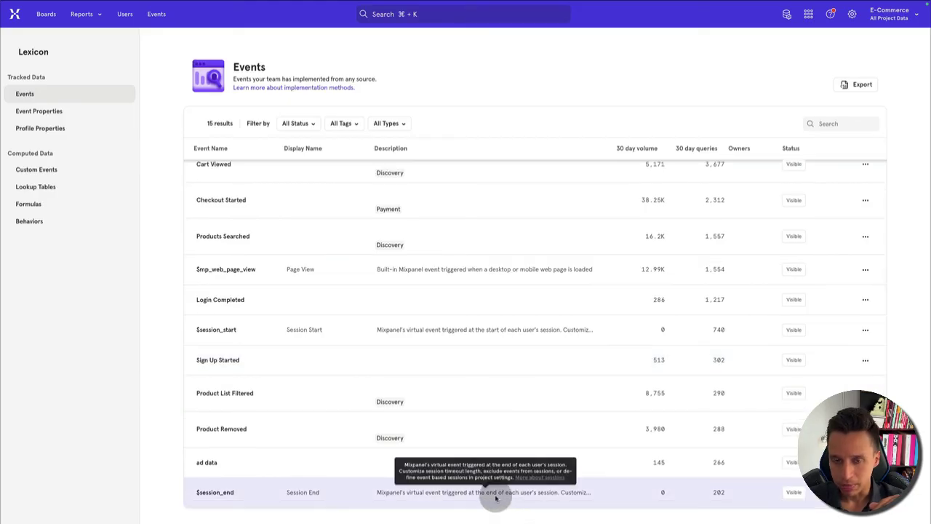
scroll(457, 287, up, 4)
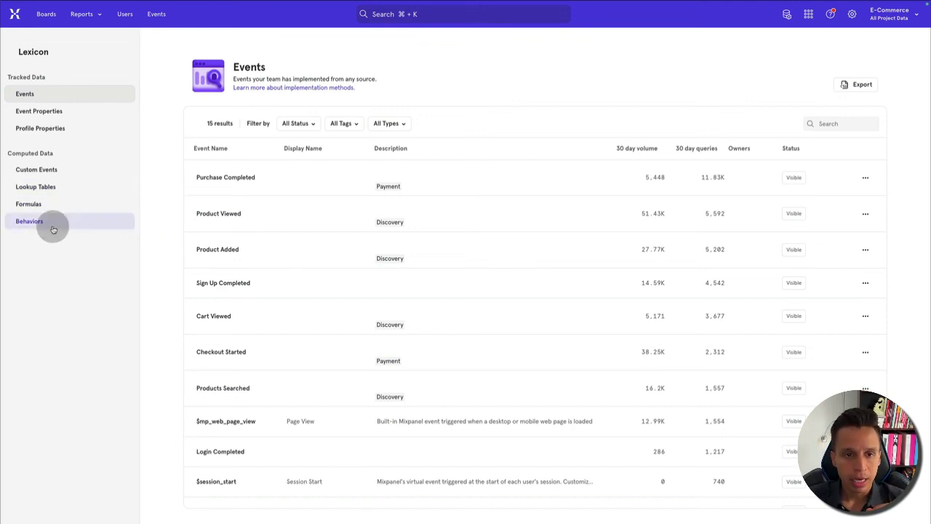
click(57, 224)
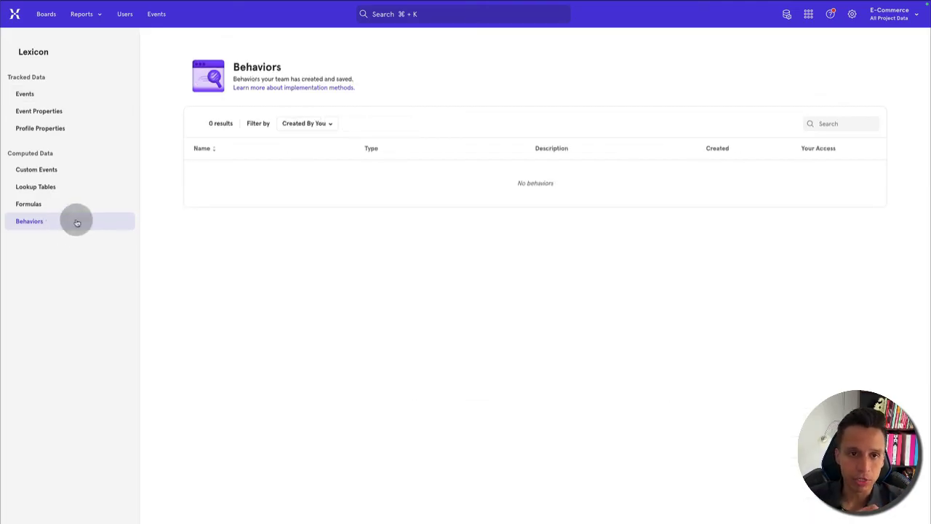
Step: Start a new Insights report
click(83, 16)
click(111, 52)
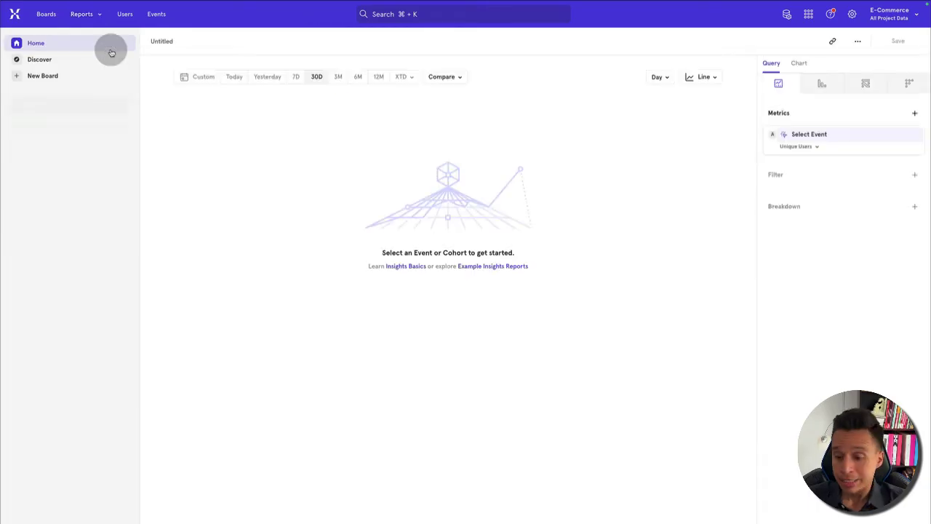